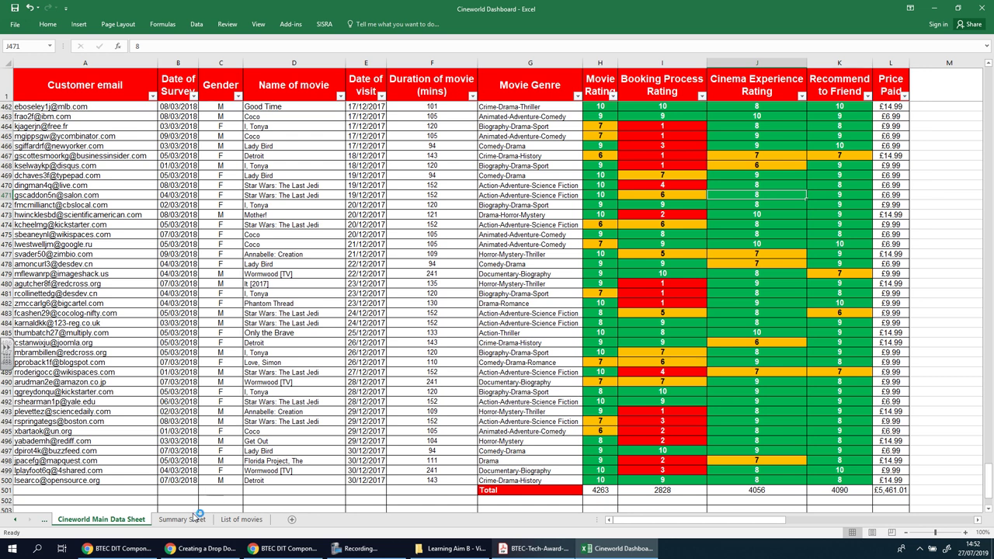
Check the Section 10 heading on filtering data using a dropdown list in the BTEC Google Docs document, and return to the Excel workbook
click(284, 548)
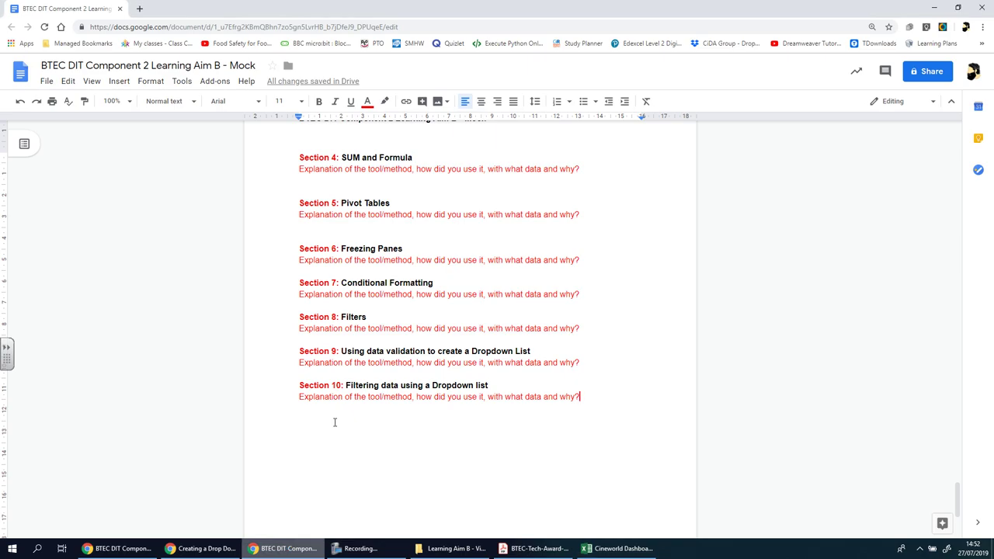
click(355, 385)
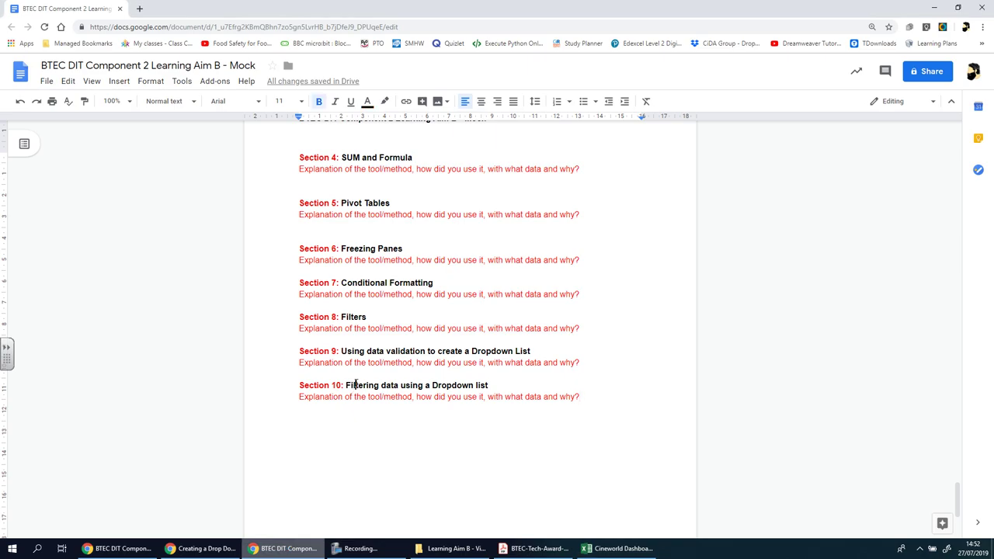
double_click(449, 386)
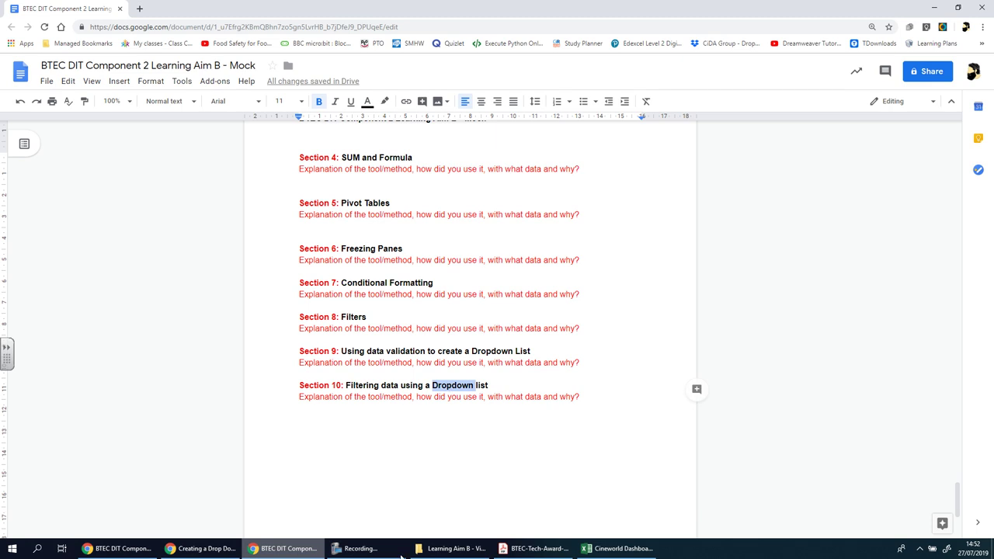
click(619, 549)
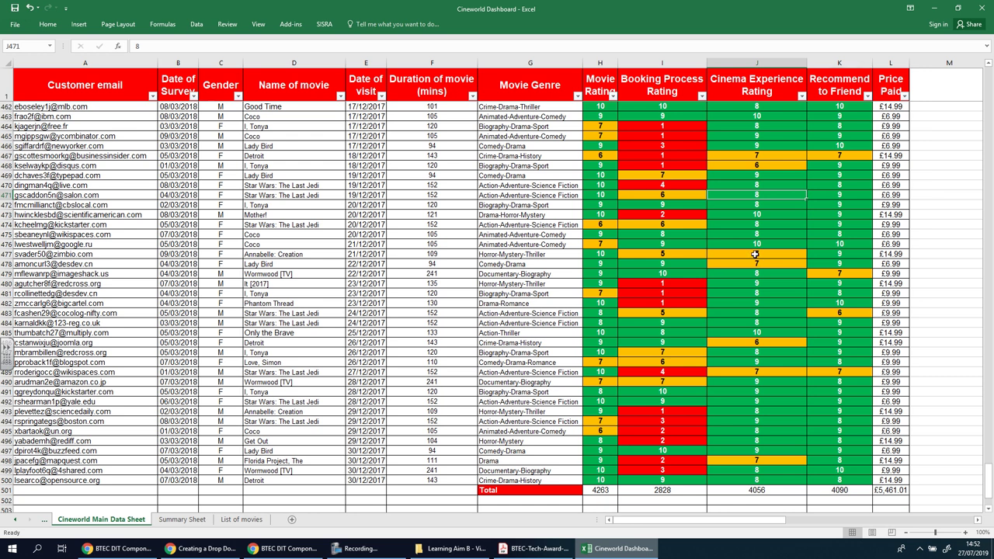
right_click(825, 126)
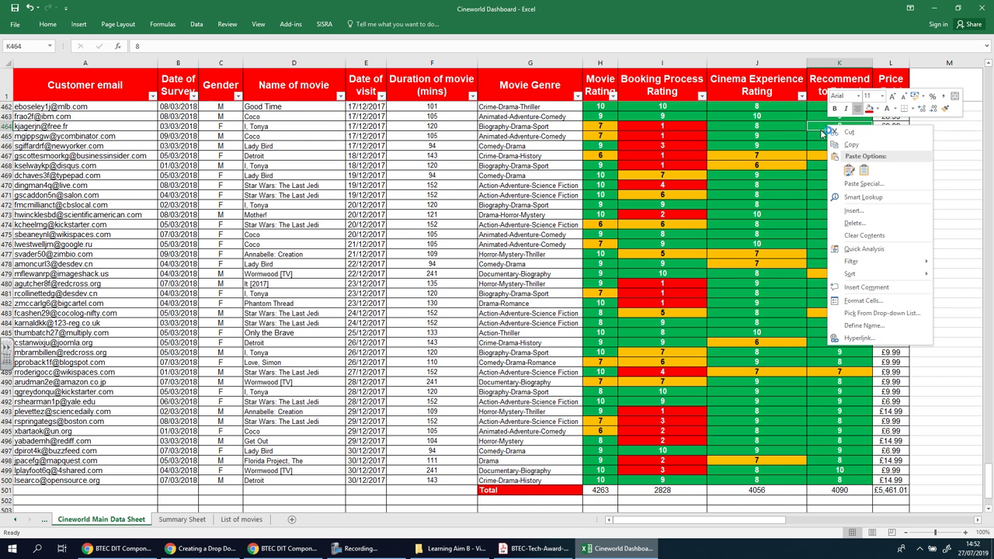
click(882, 289)
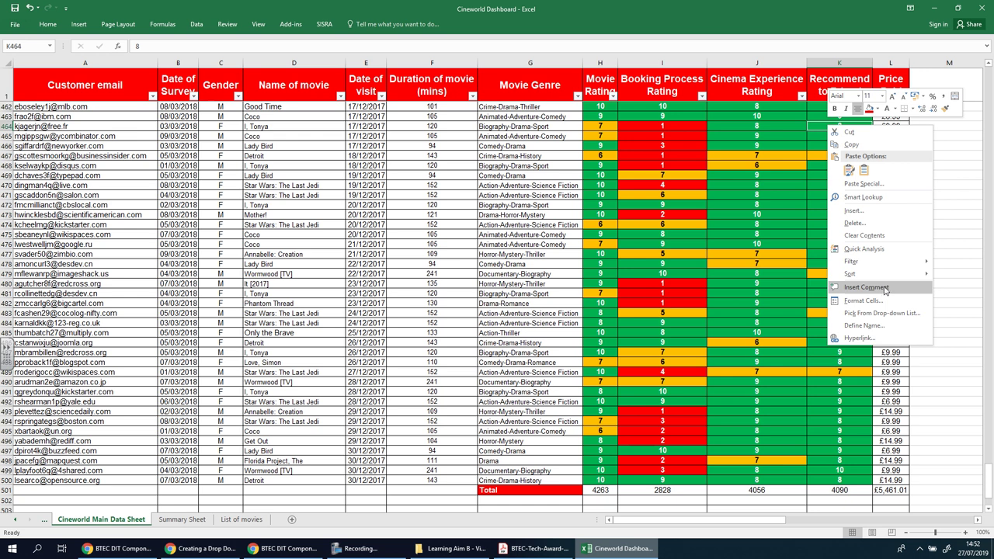
key(Escape)
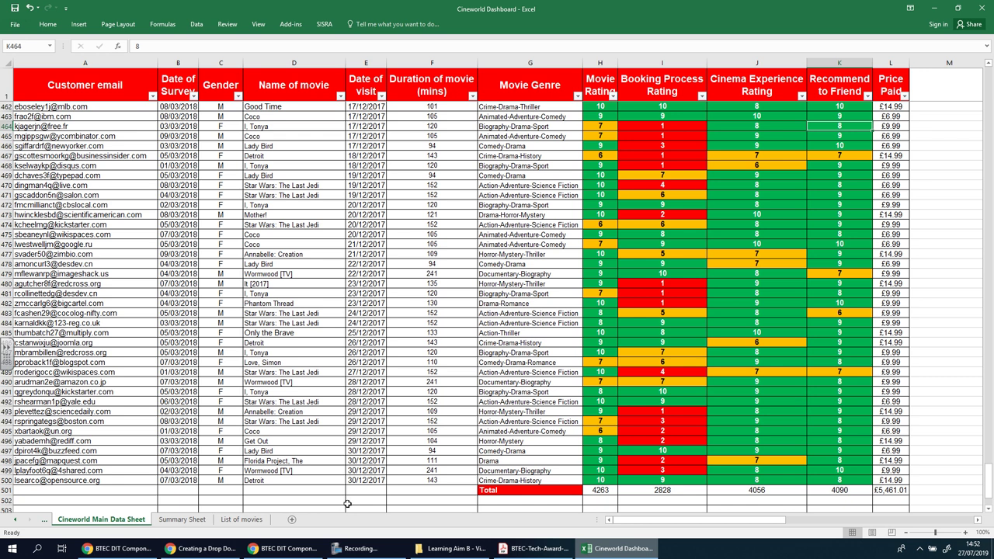
Examine the Select movie dropdown choices in B7 and the average formulas in B2 and B5 on the Summary Sheet
click(183, 520)
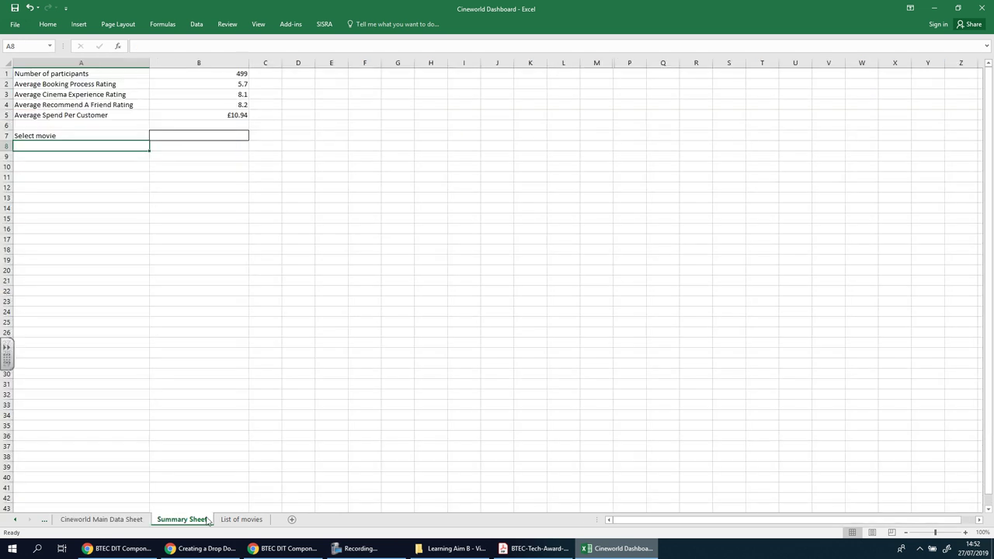
click(221, 137)
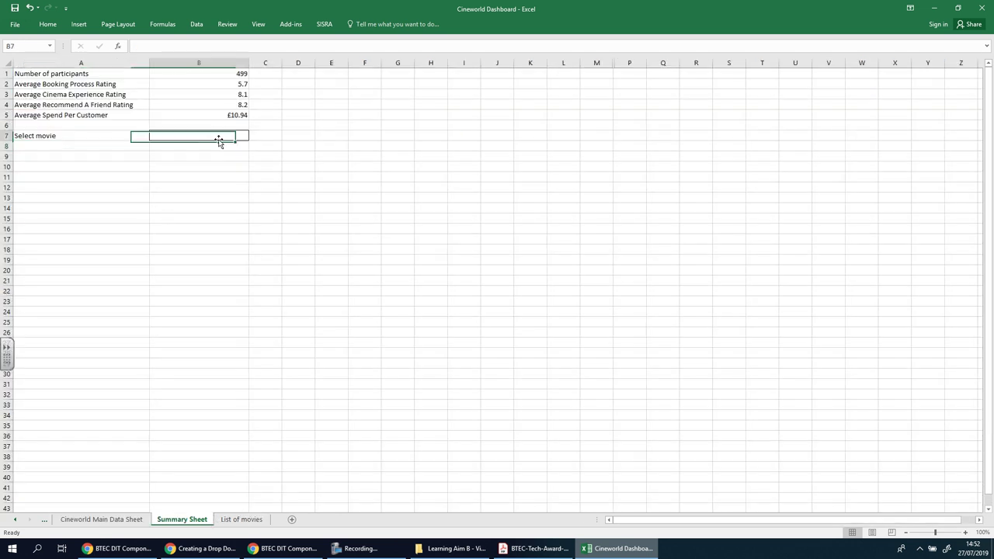
click(254, 136)
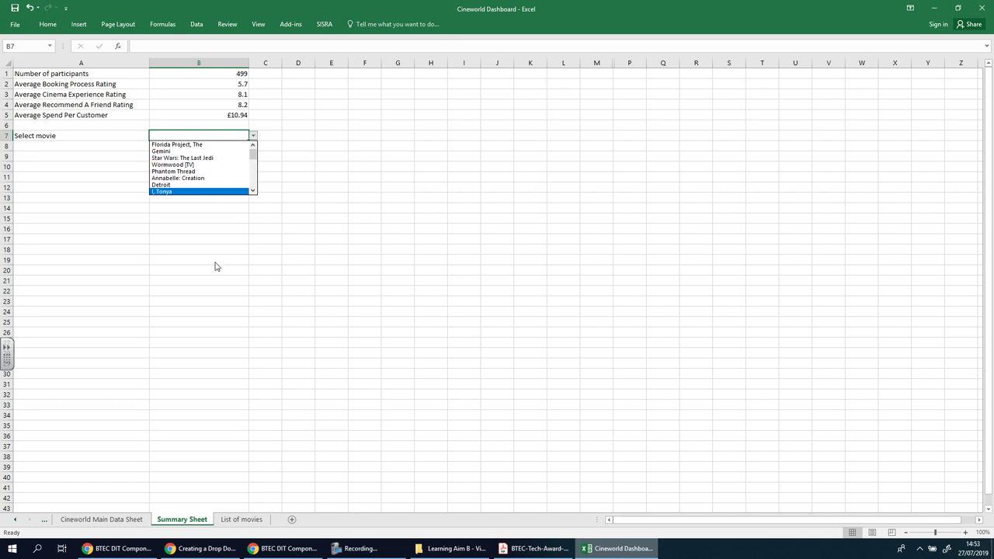
click(221, 226)
click(250, 167)
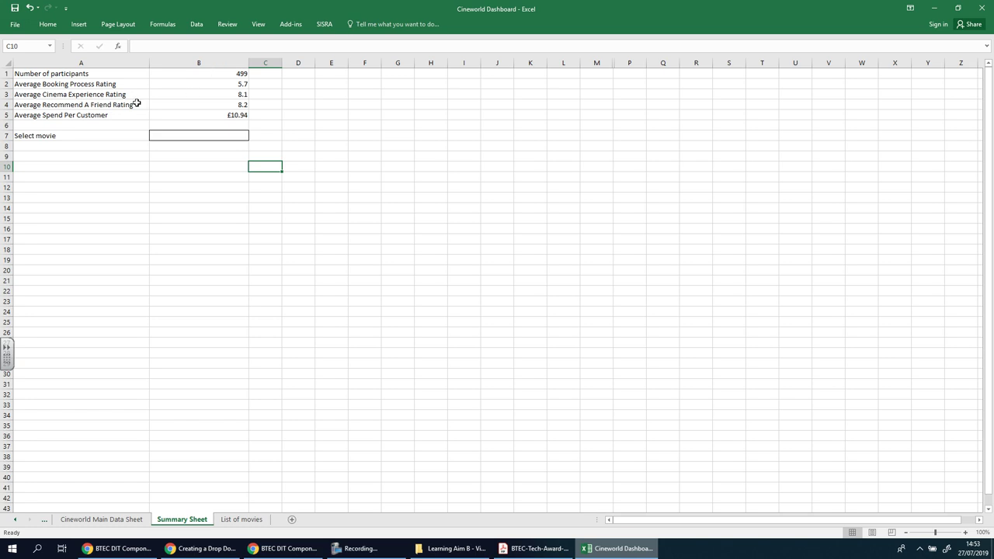
click(219, 84)
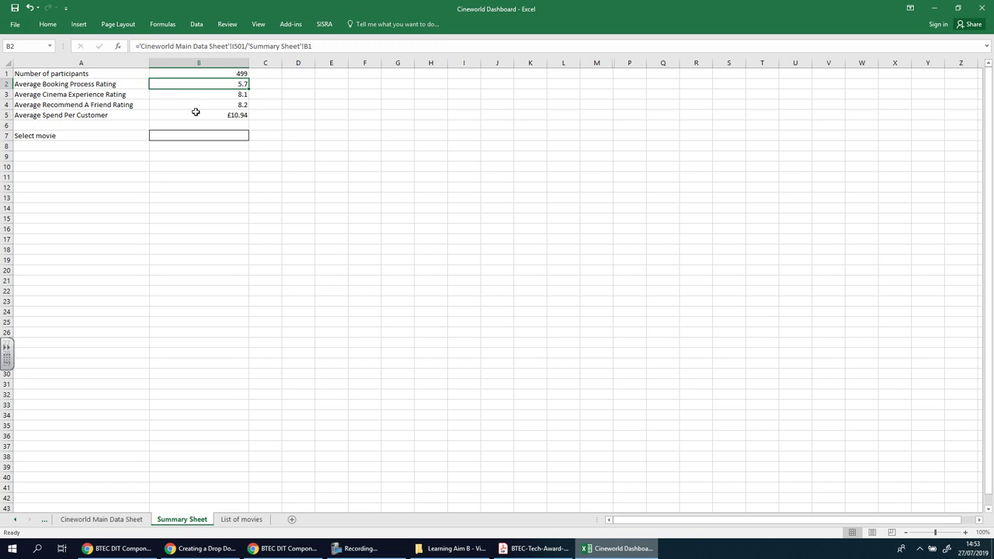
click(196, 114)
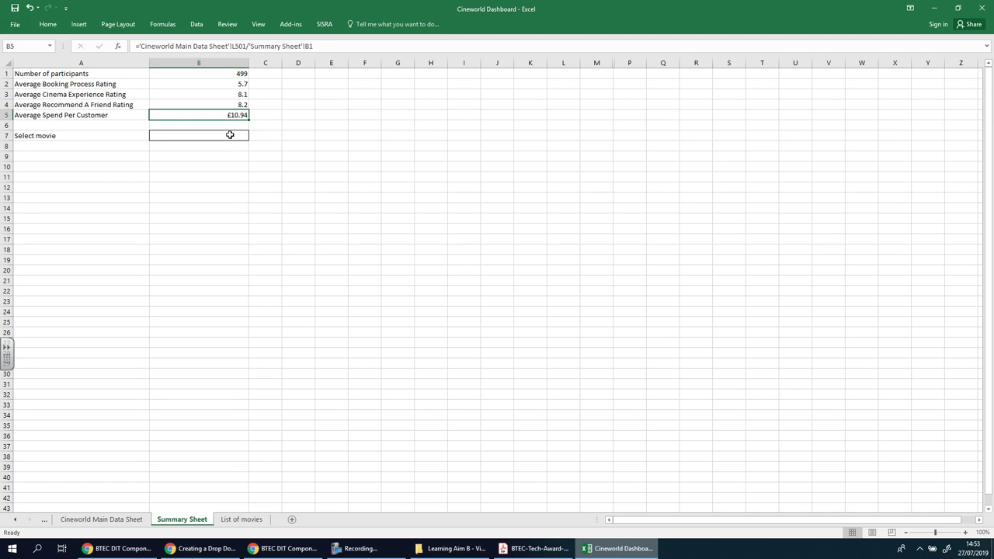
Filter the Name of movie column on the Cineworld Main Data Sheet to show only Star Wars: The Last Jedi
click(113, 520)
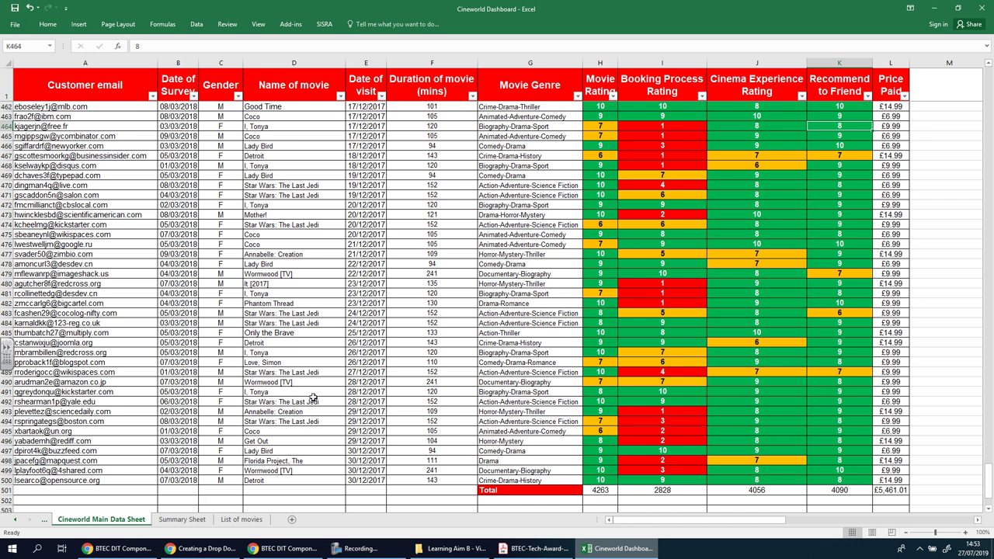
click(339, 96)
click(257, 197)
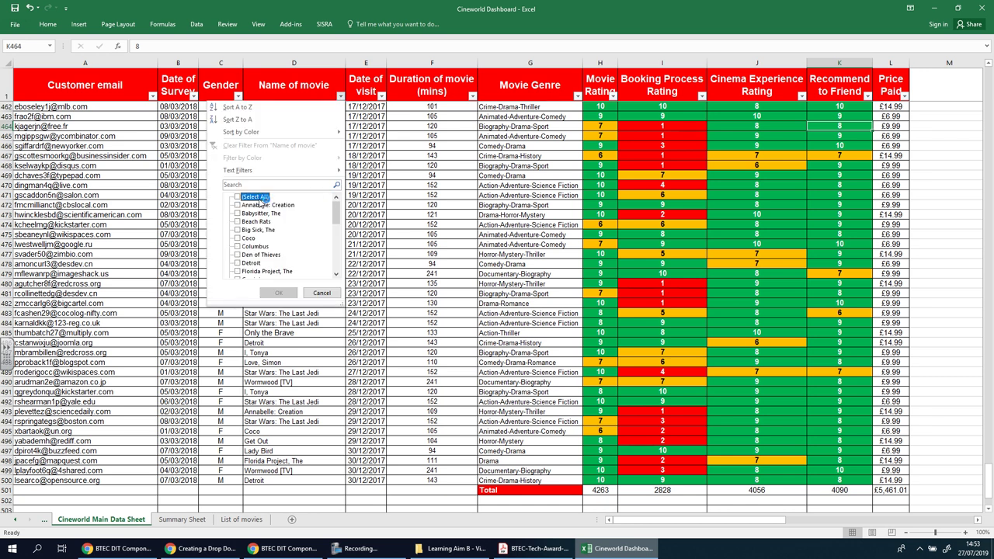
scroll(336, 222, down, 7)
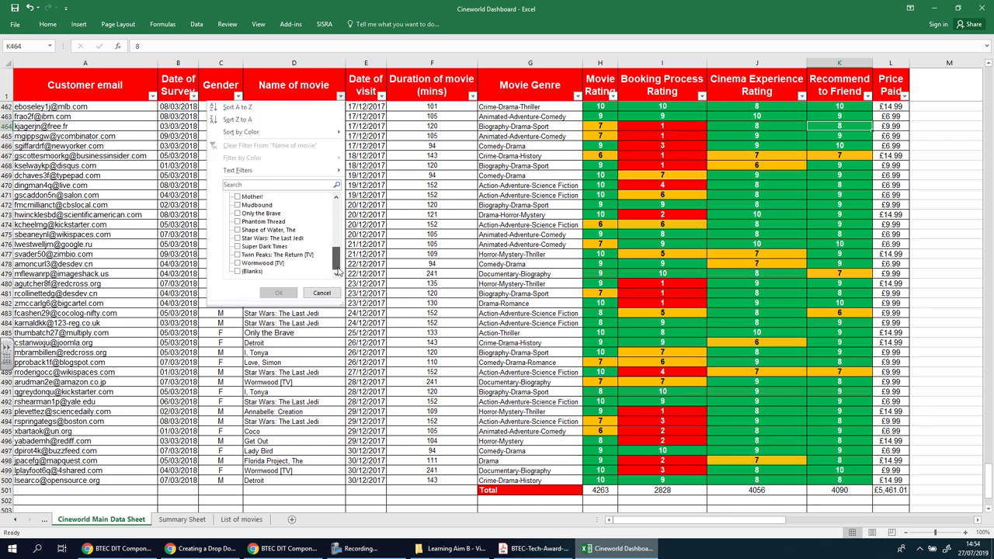
click(238, 238)
click(278, 293)
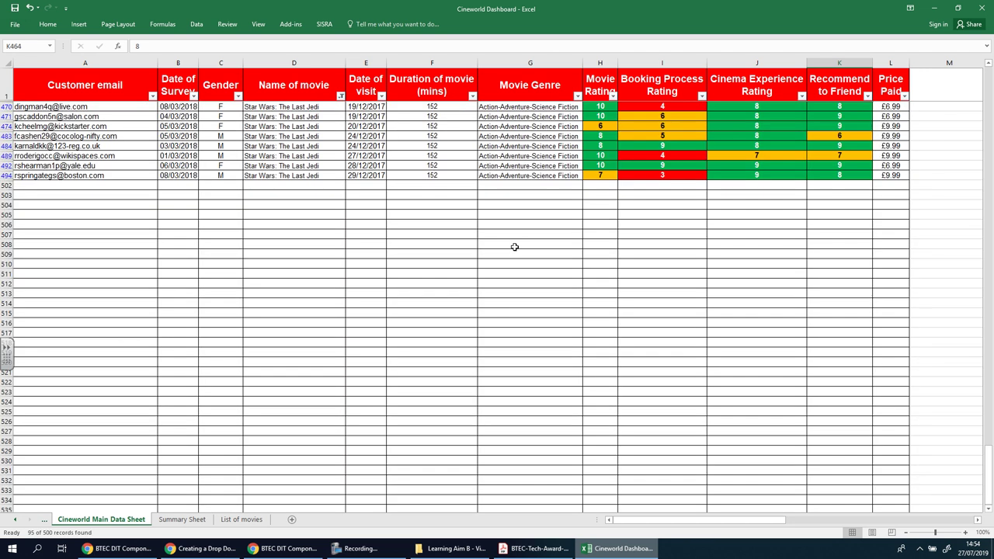
scroll(652, 243, up, 12)
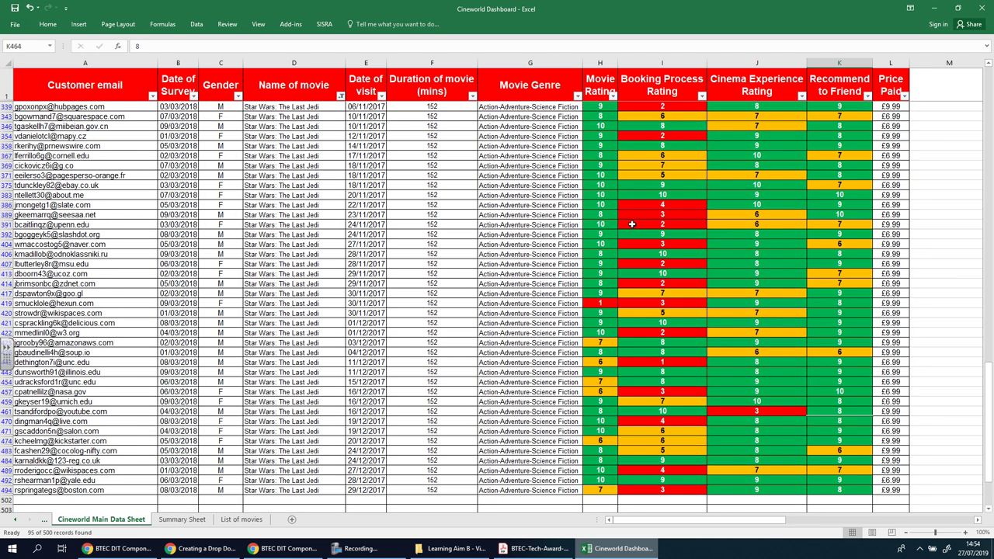
scroll(939, 208, up, 9)
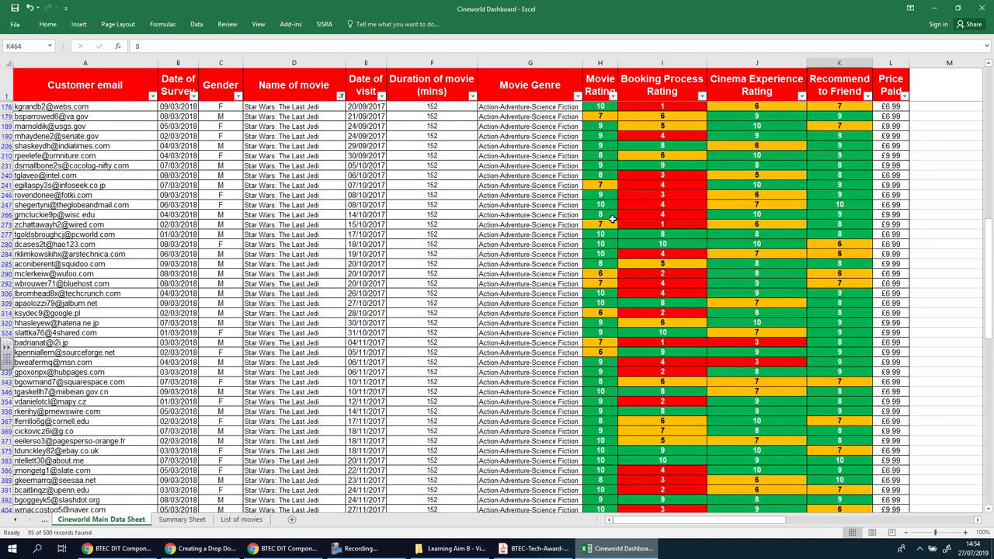
scroll(939, 208, up, 7)
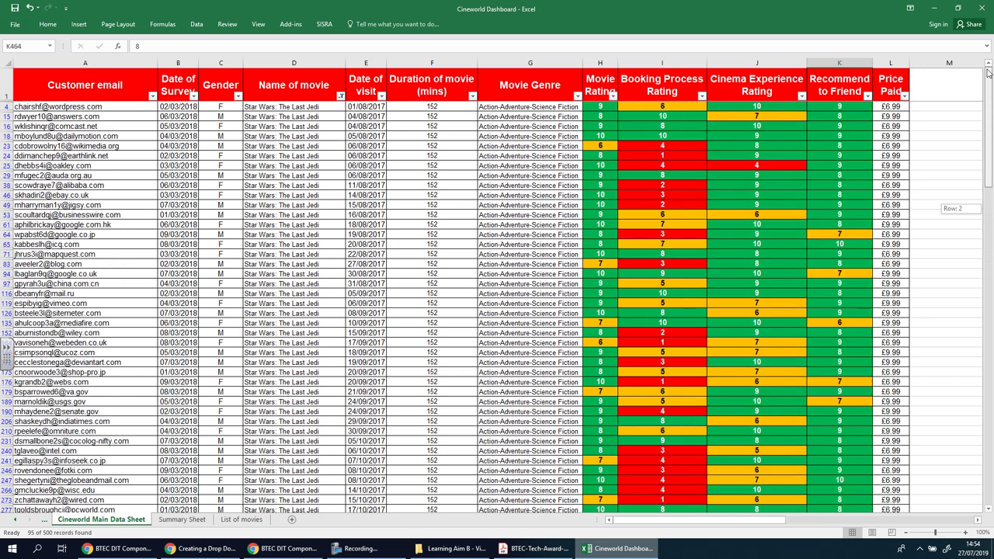
Compare with the Summary Sheet, and restore all movies in the Name of movie filter on the main data sheet
click(182, 519)
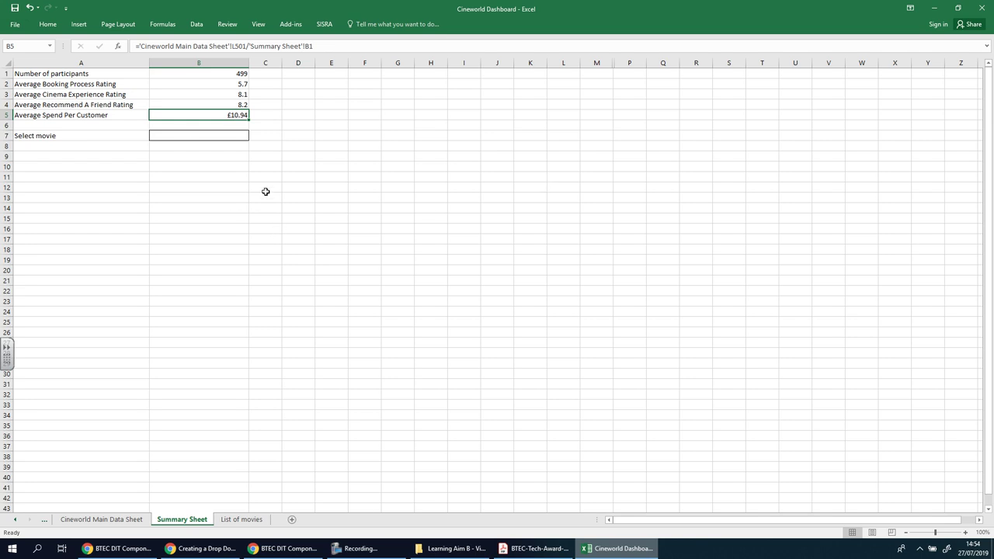
click(132, 522)
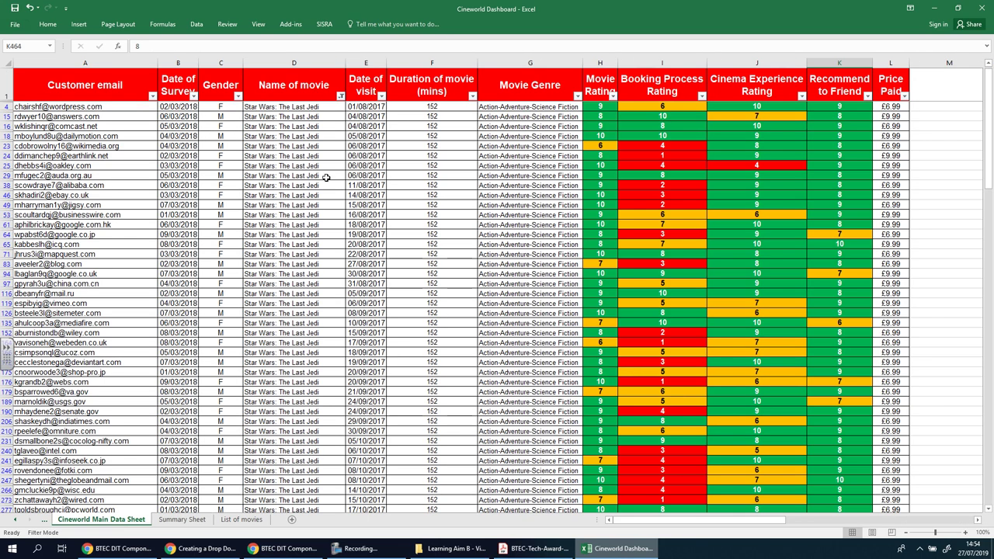
click(340, 96)
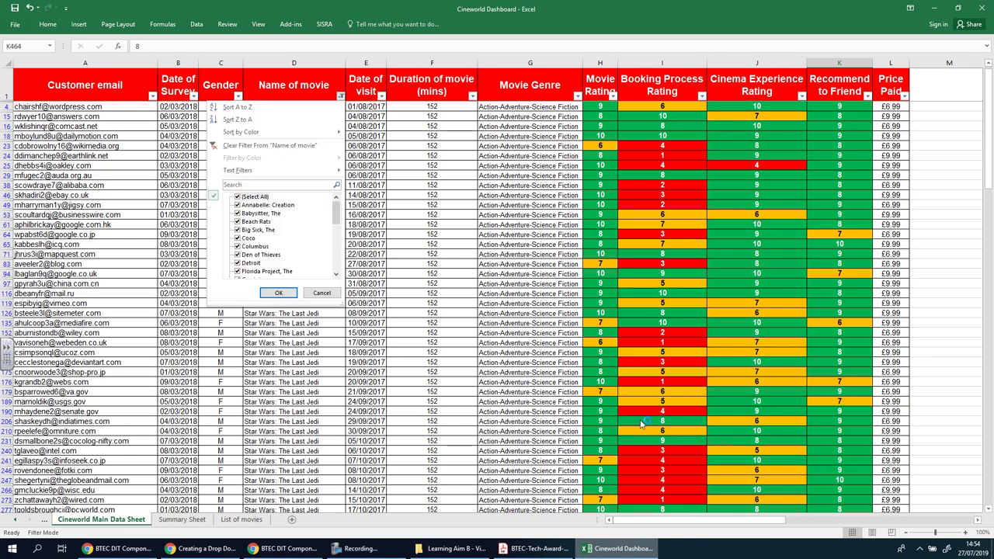
click(277, 293)
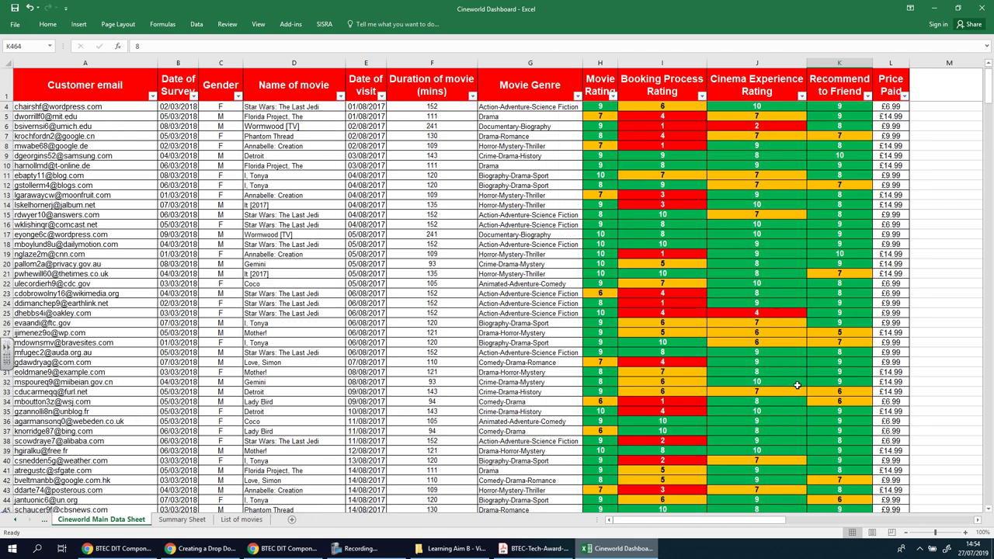
Enter Helper1 as a column header in cell M1, beside the Price Paid column
drag(777, 519, 834, 519)
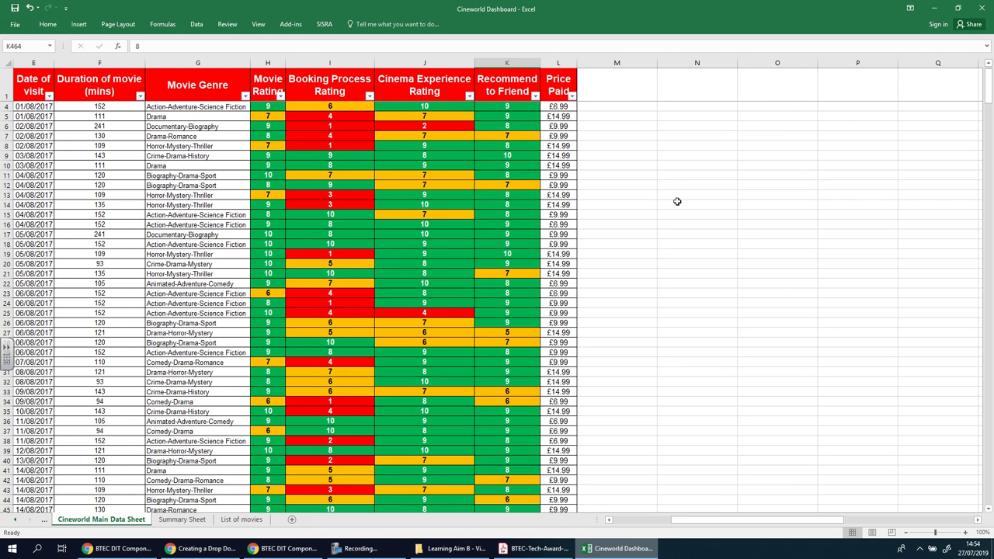
click(637, 93)
click(727, 91)
click(759, 91)
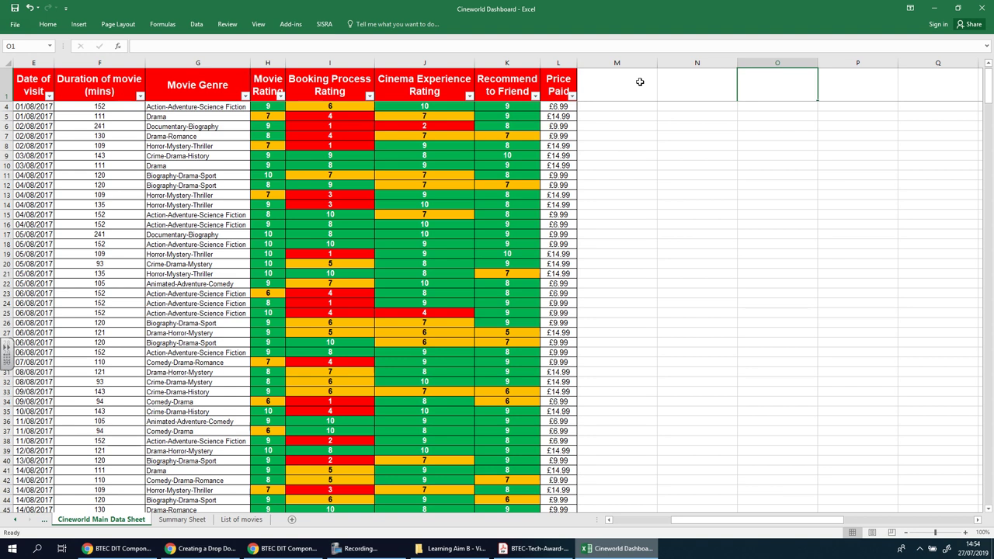
click(640, 82)
text(H)
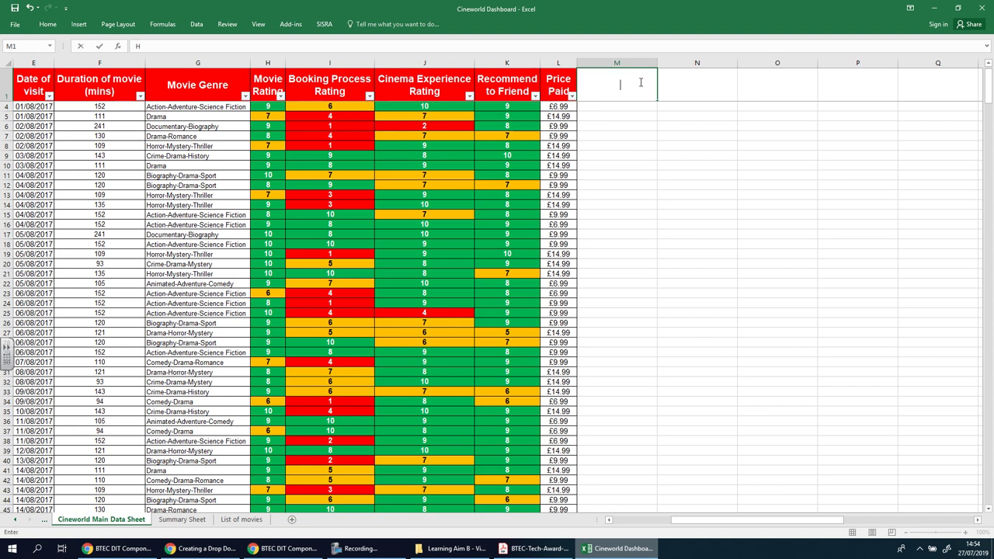
text(i)
text(lper)
key(Return)
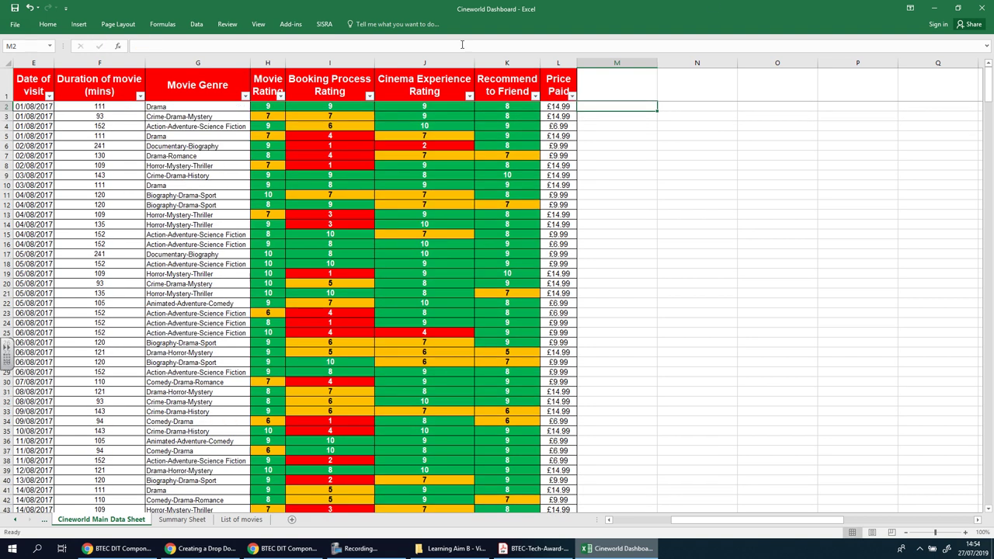
Copy the Price Paid header cell L1 into M1:O1 to reuse its red header formatting
click(562, 84)
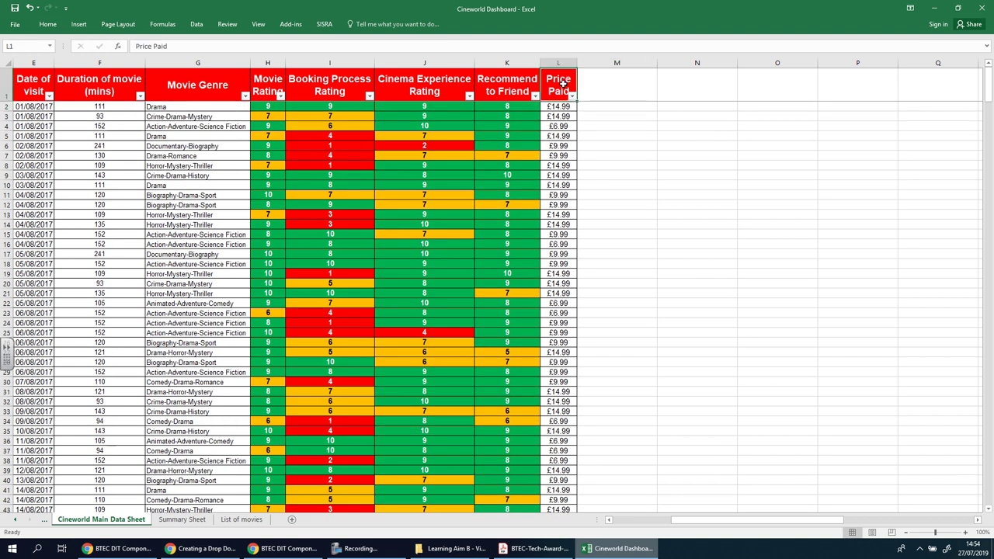
key(ctrl+c)
drag(612, 81, 756, 78)
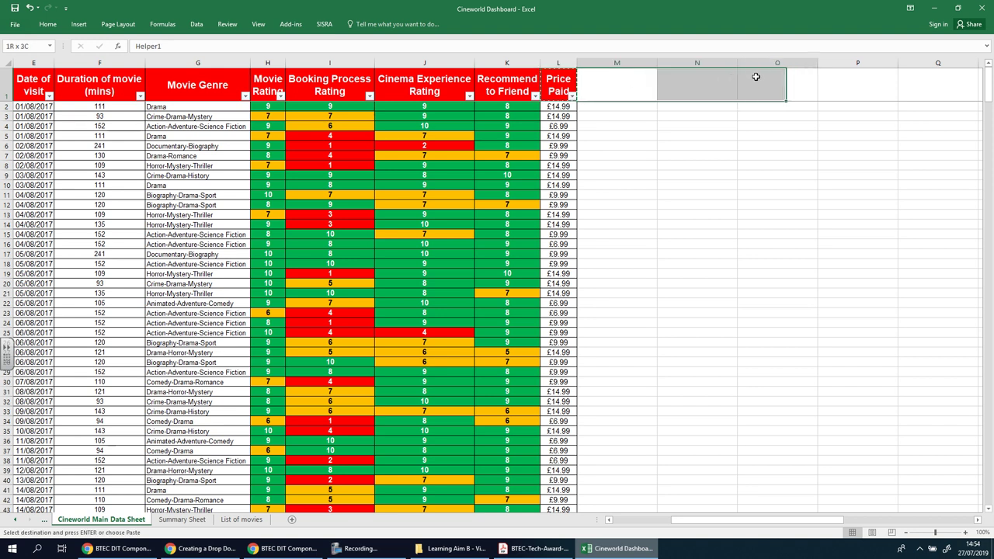
key(ctrl+v)
Rename the header in M1 to Helper1 and fill the series across to O1 as Helper2 and Helper3
click(621, 87)
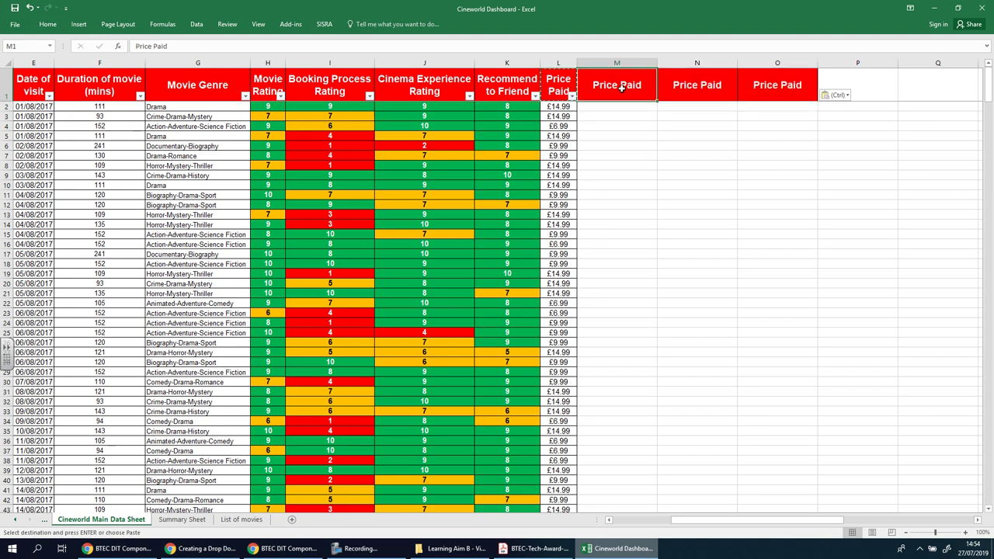
text(Helper1)
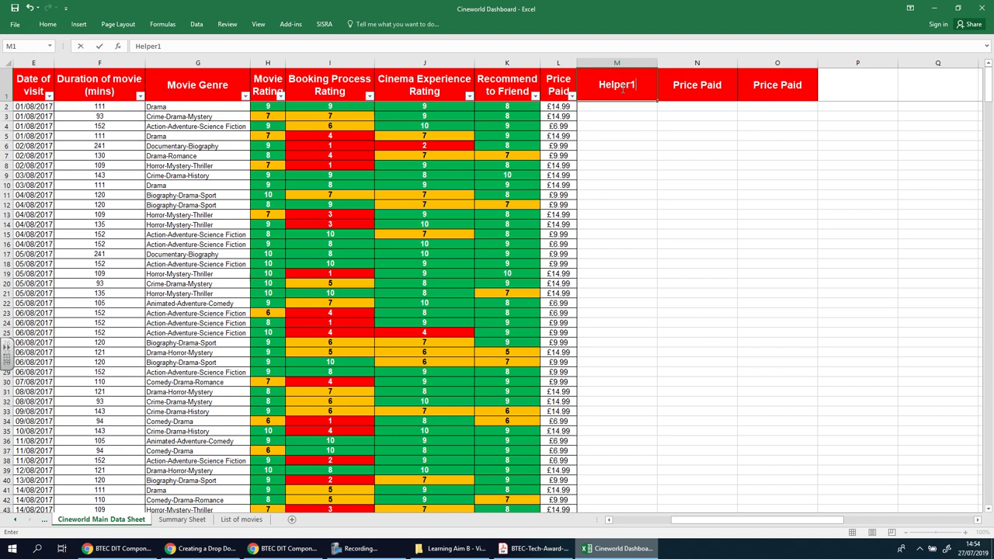
key(Tab)
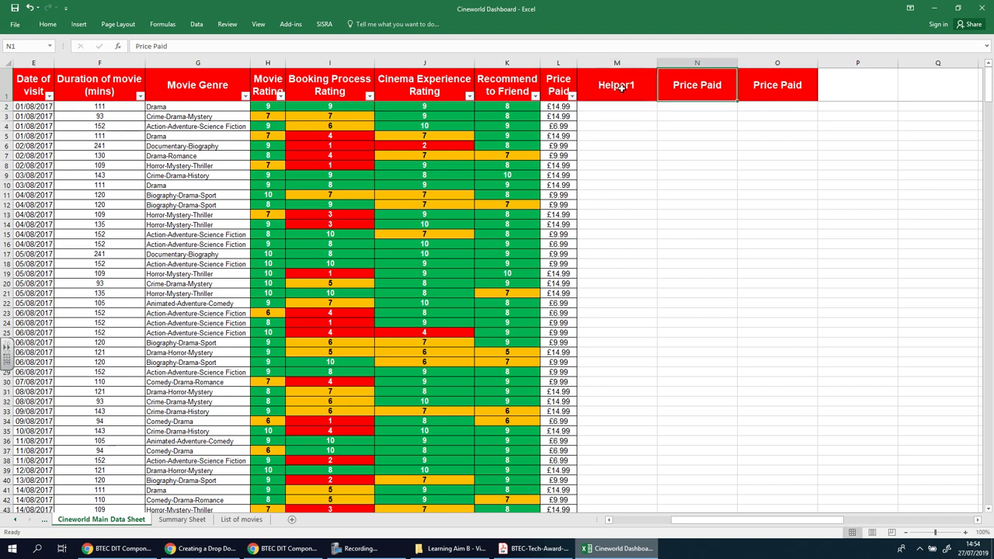
click(621, 87)
drag(656, 101, 793, 104)
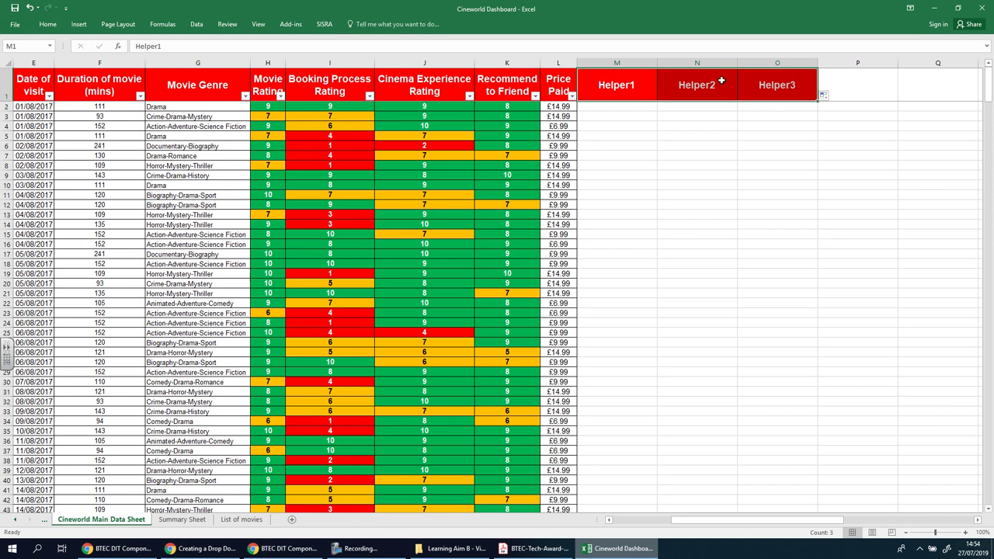
click(811, 138)
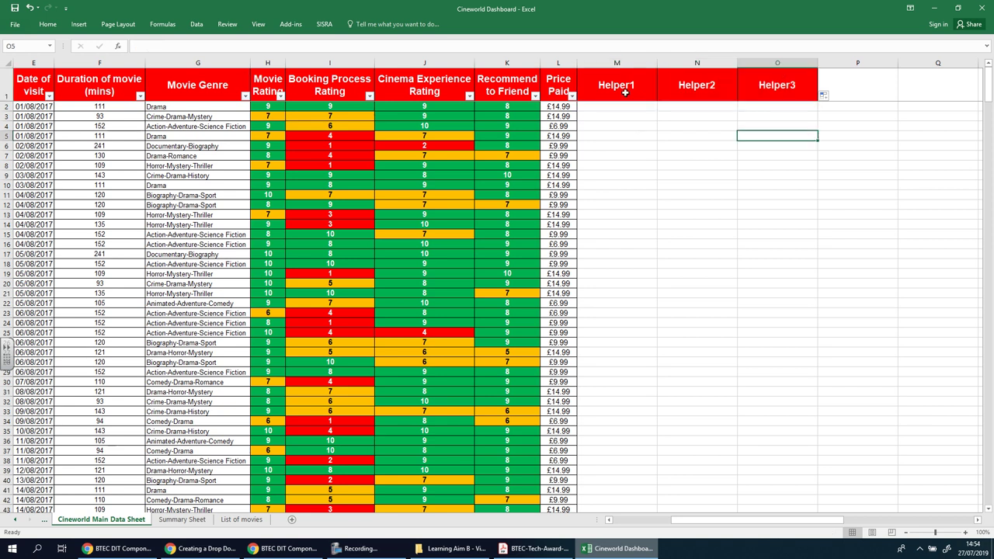
Apply all borders to the Helper1, Helper2 and Helper3 columns M:O
drag(620, 62, 776, 62)
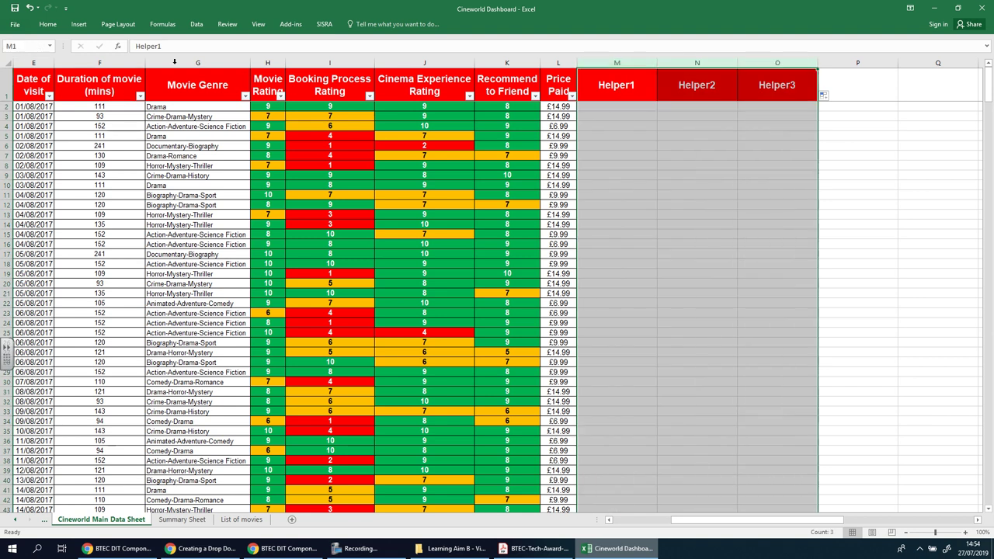
click(48, 25)
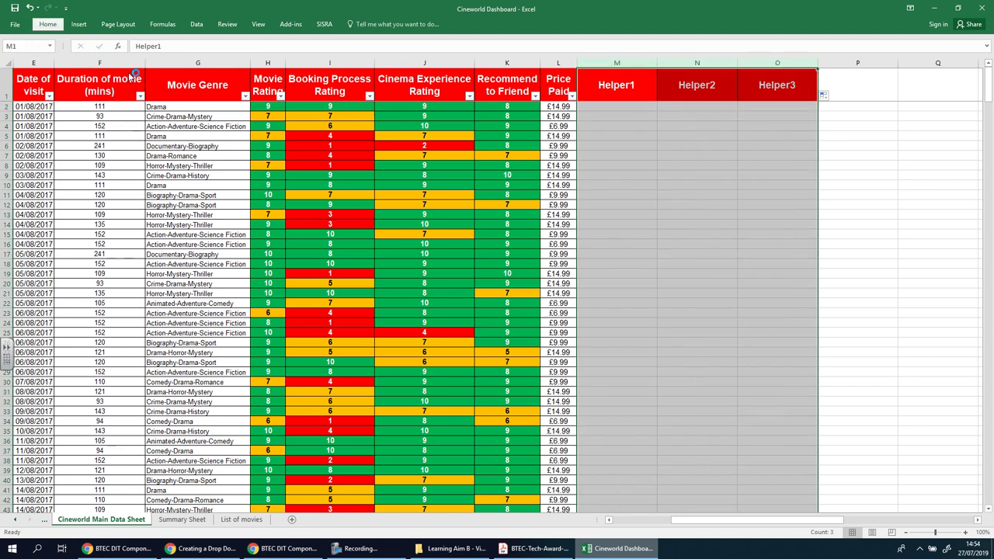
click(135, 59)
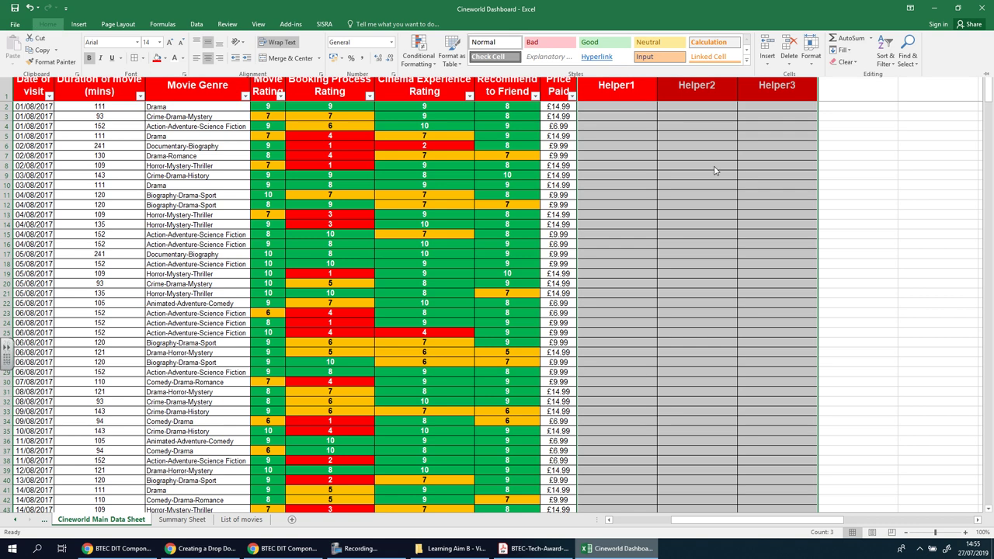
click(630, 118)
click(617, 105)
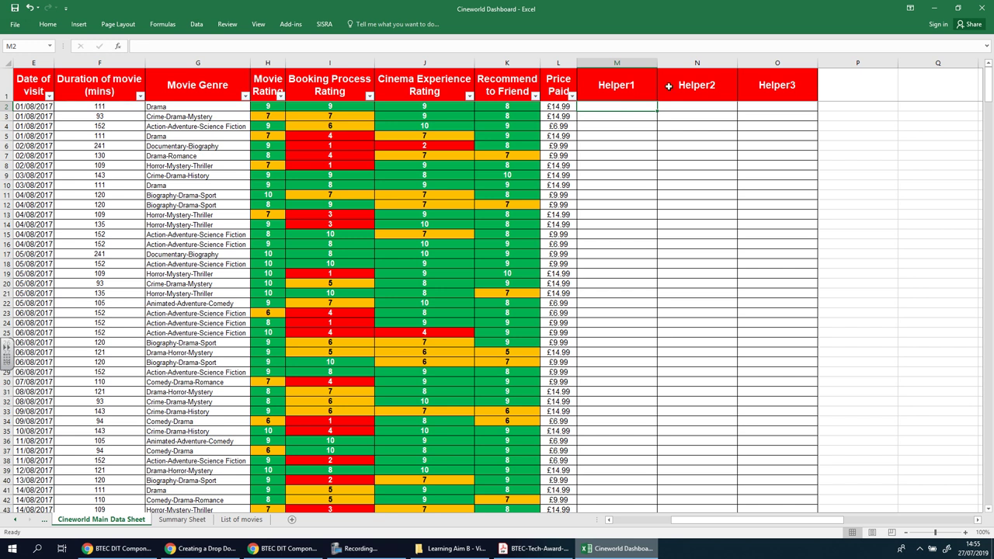
click(636, 63)
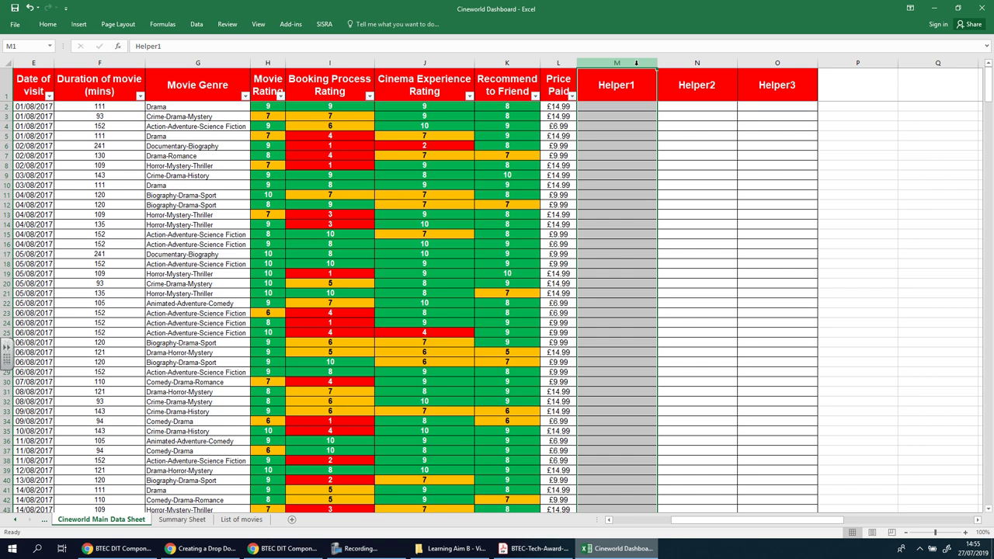
click(586, 133)
click(598, 155)
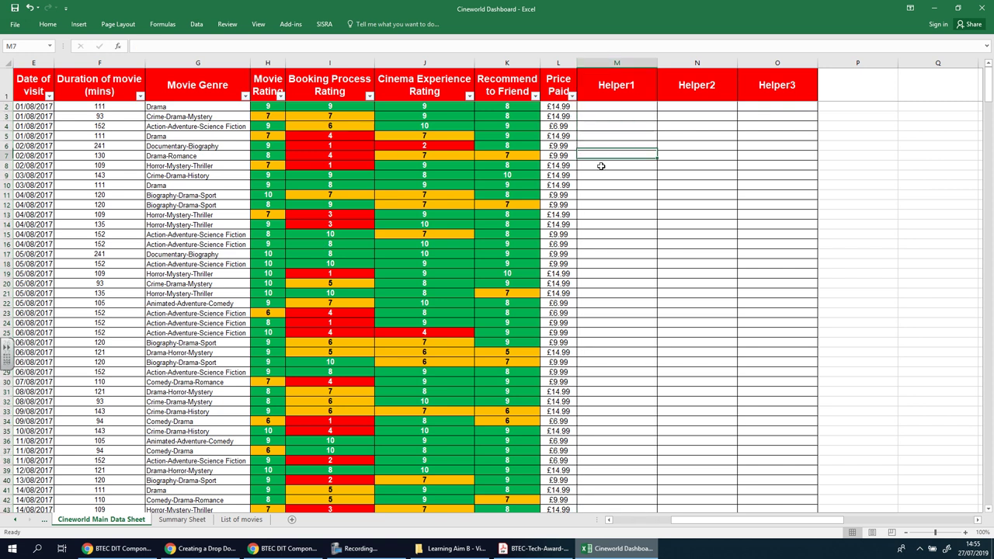
click(601, 165)
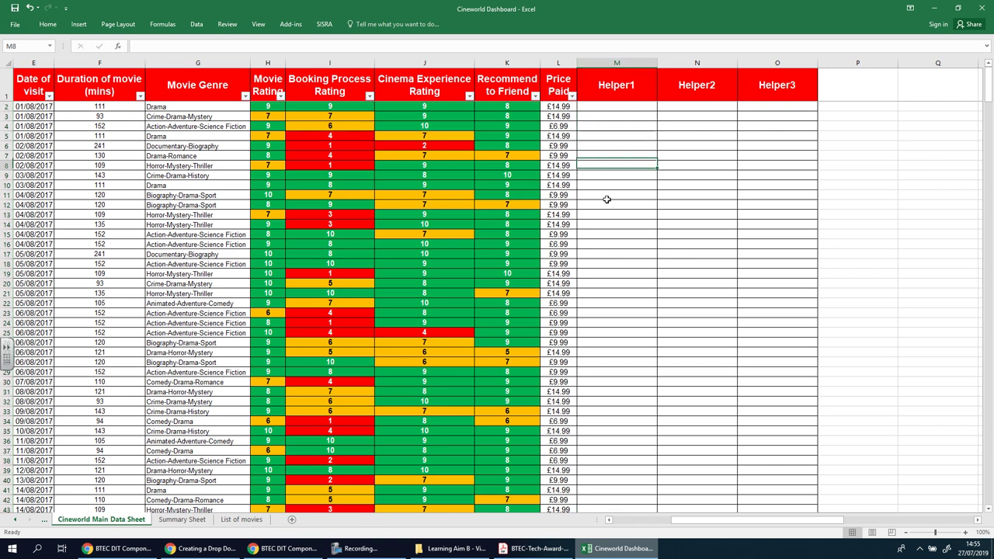
Enter the formula =ROWS(D2:D2) in M2 under Helper1, referencing the first Name of movie cell
click(592, 107)
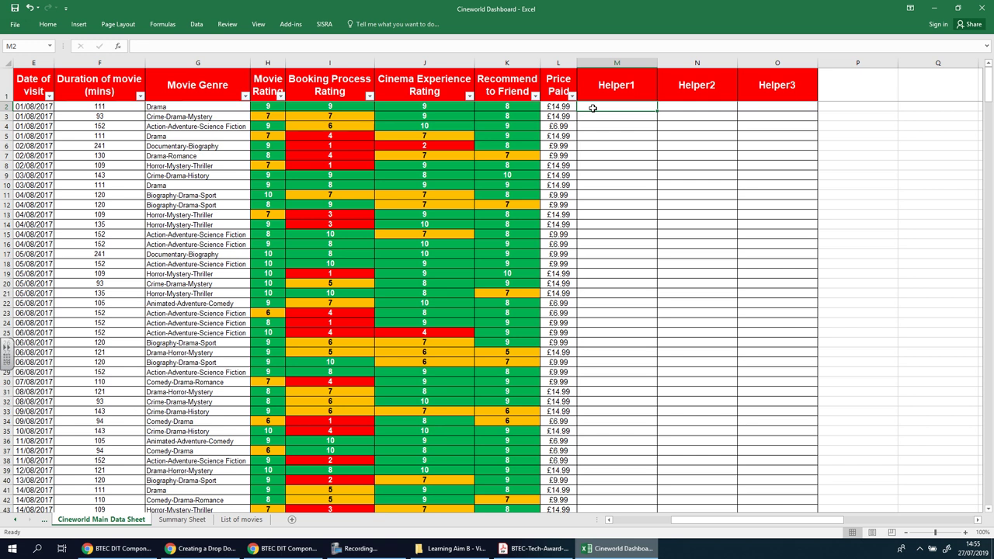
text(=)
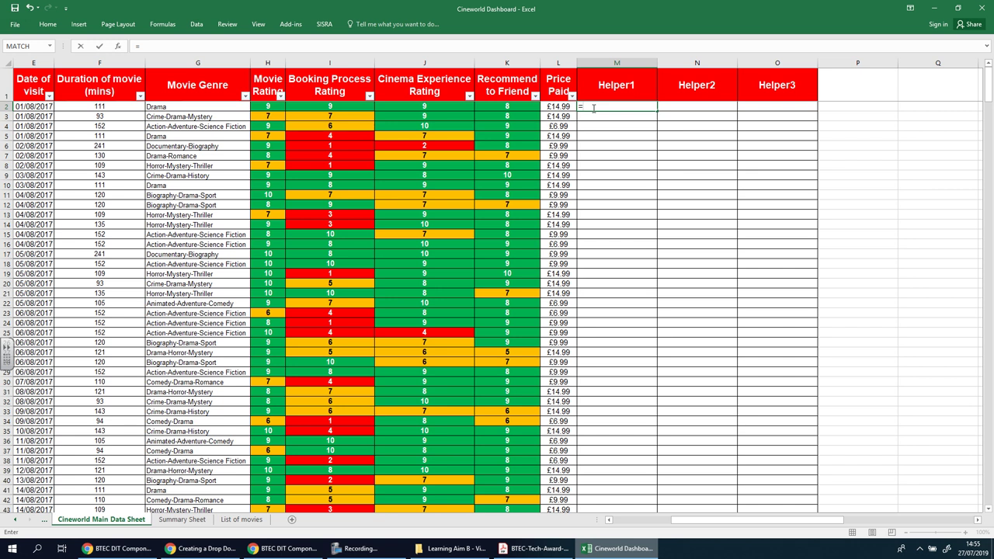
text(rows)
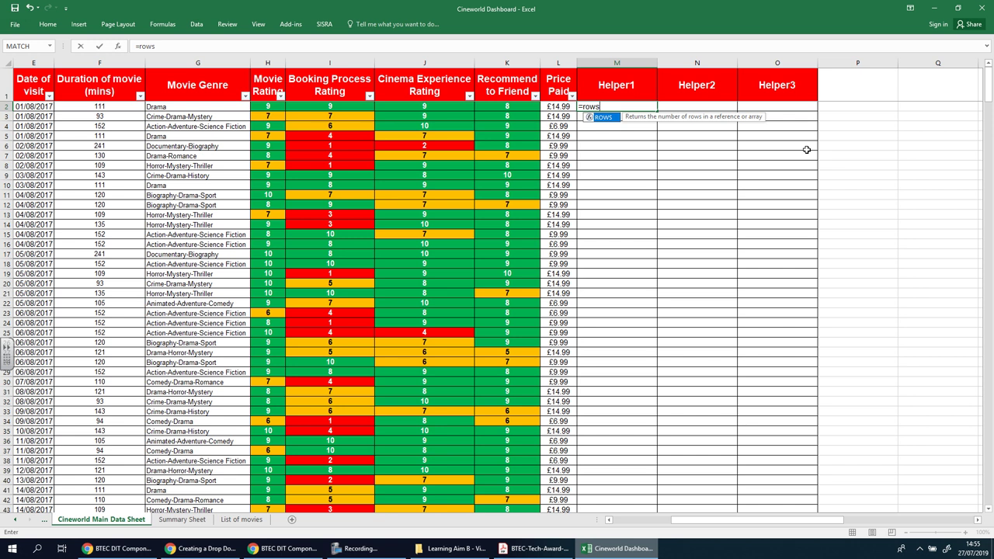
text(()
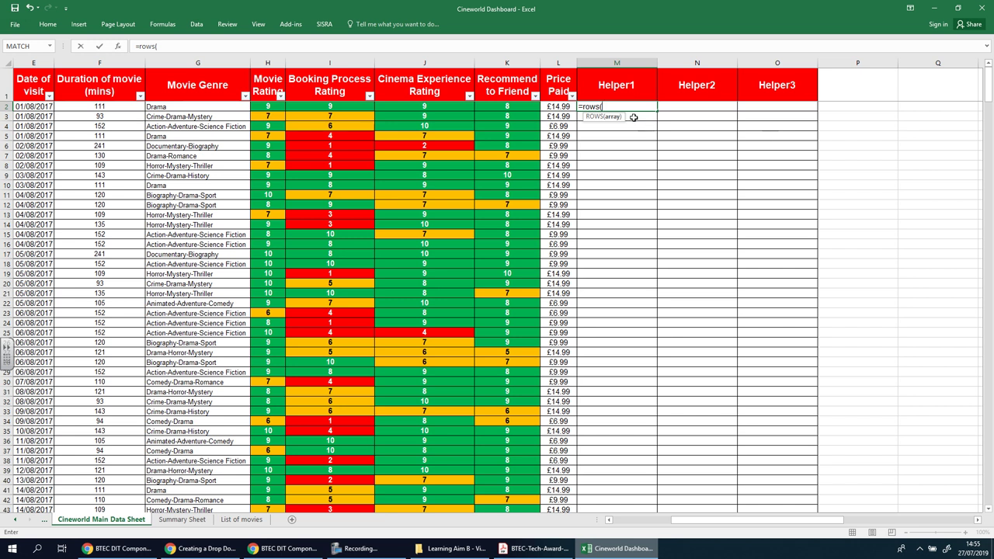
click(609, 520)
click(609, 520)
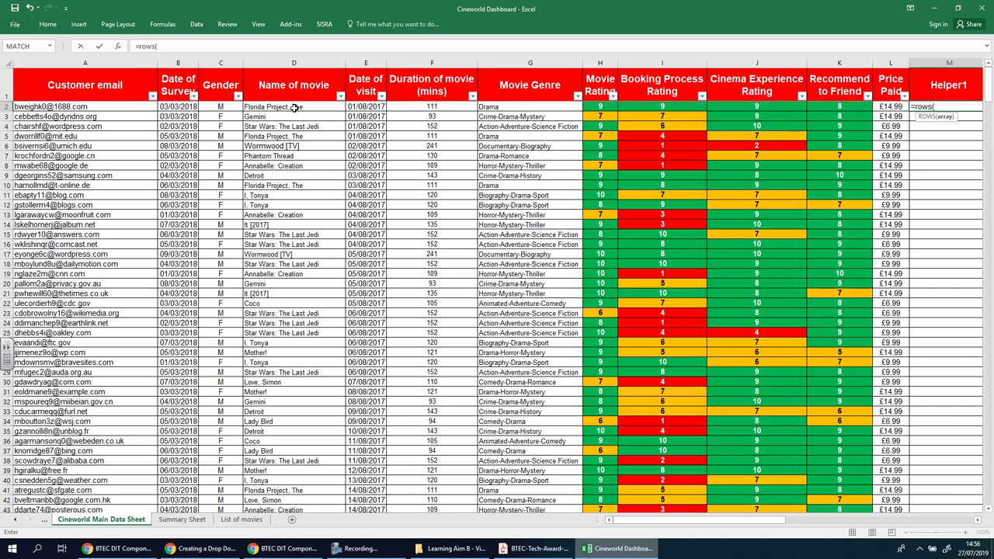
click(295, 108)
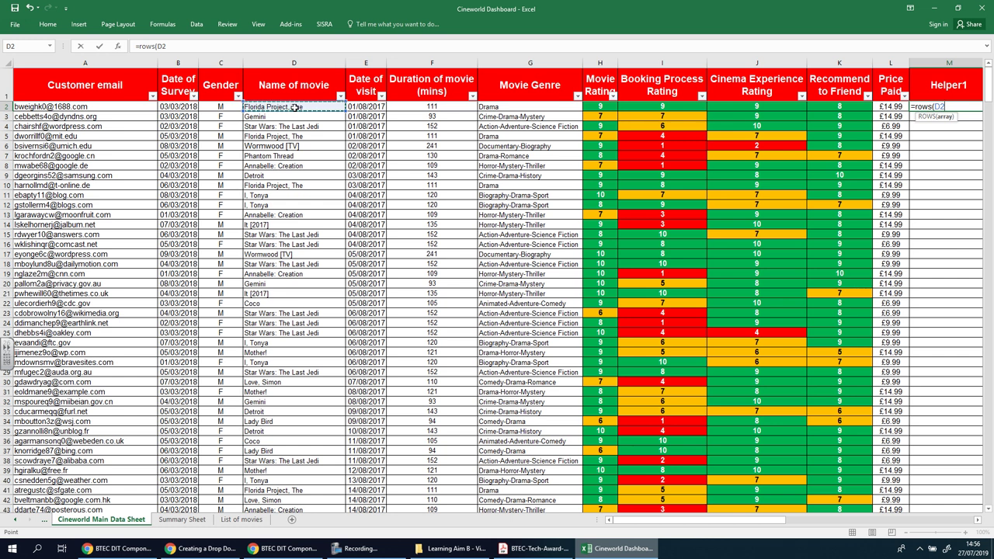
key(F8)
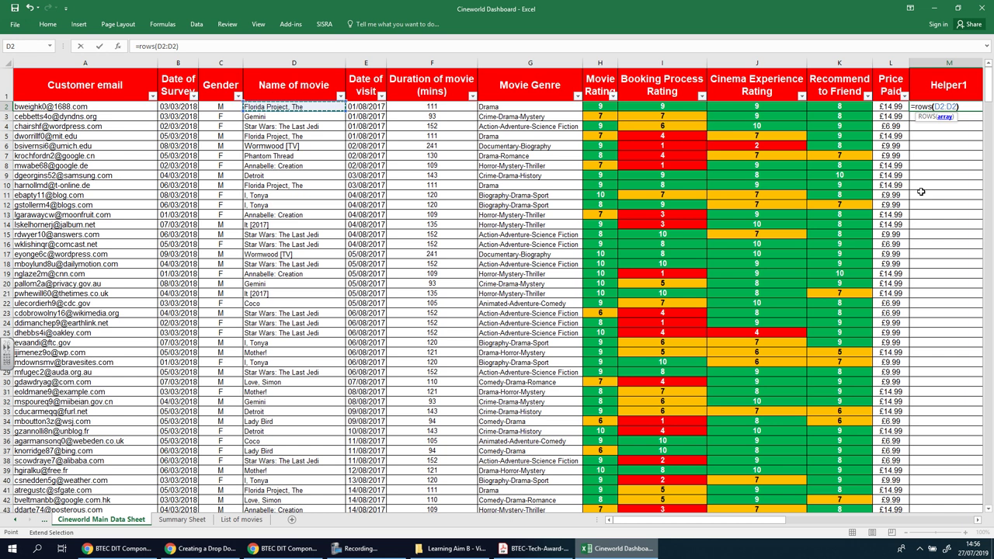
key(Return)
scroll(918, 196, right, 1)
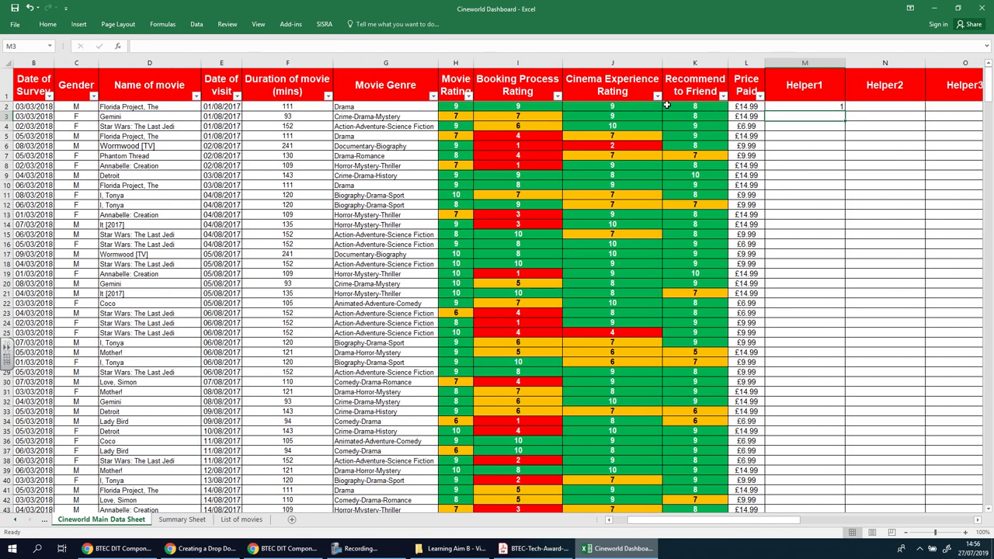
Fill the ROWS formula from M2 down the Helper1 column to M39, and check the formulas in M3 and M2
click(116, 106)
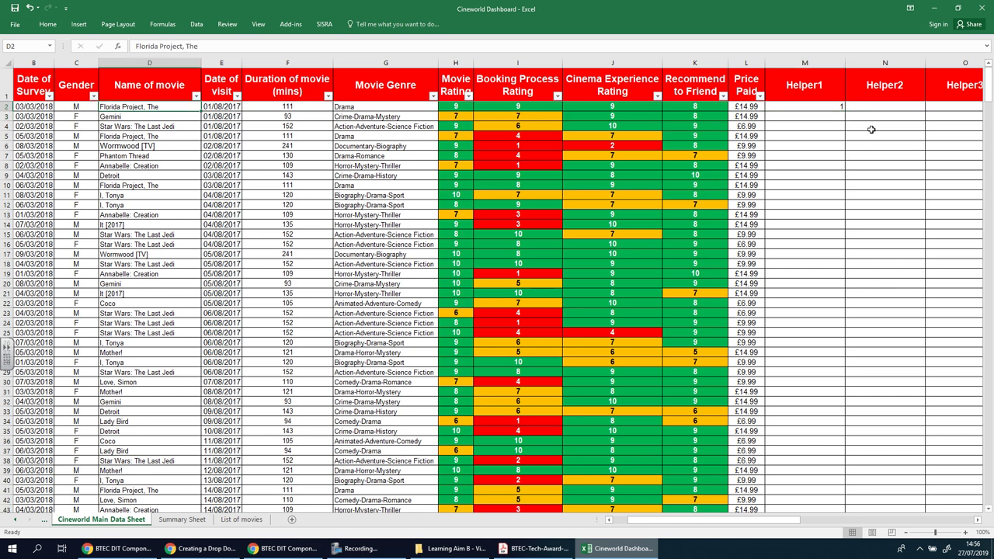
click(825, 107)
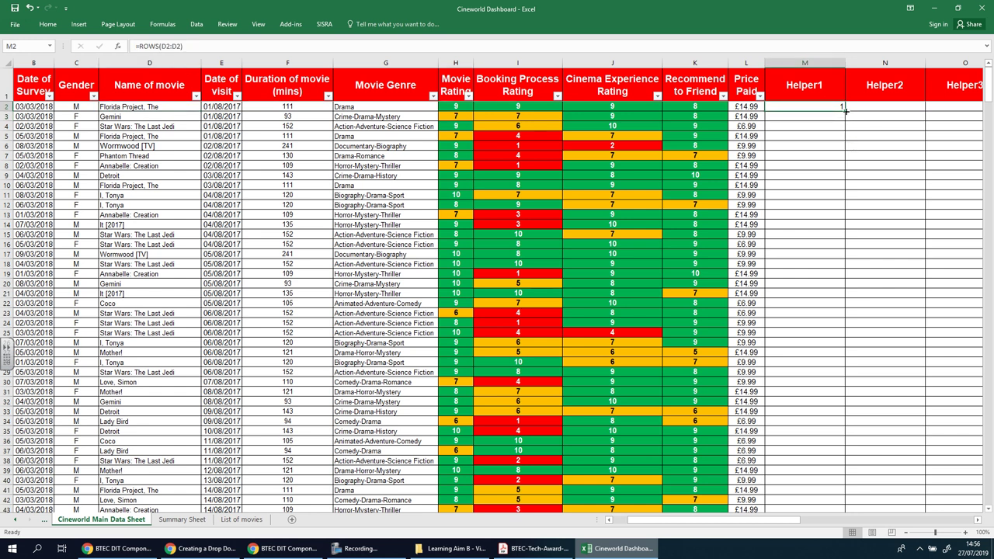
drag(846, 111, 831, 470)
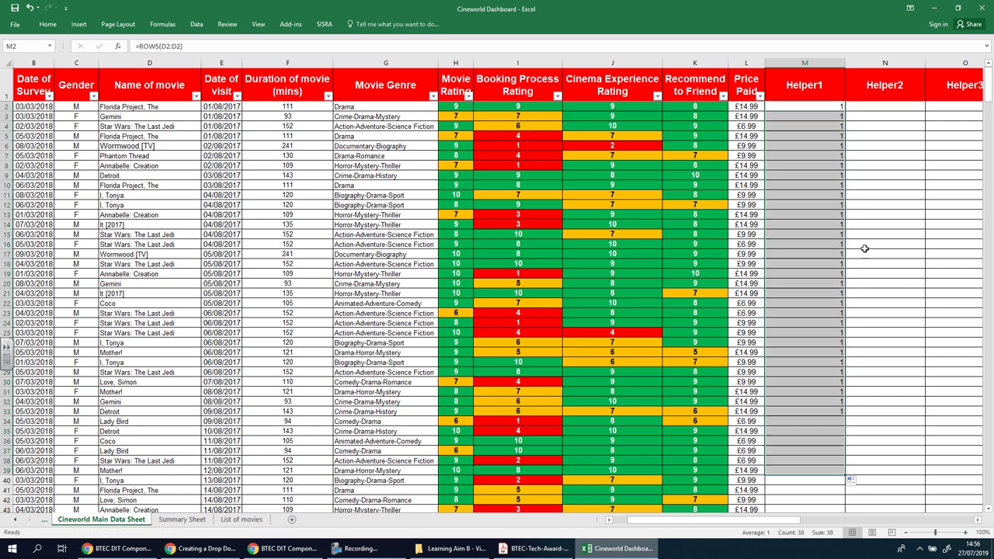
click(826, 116)
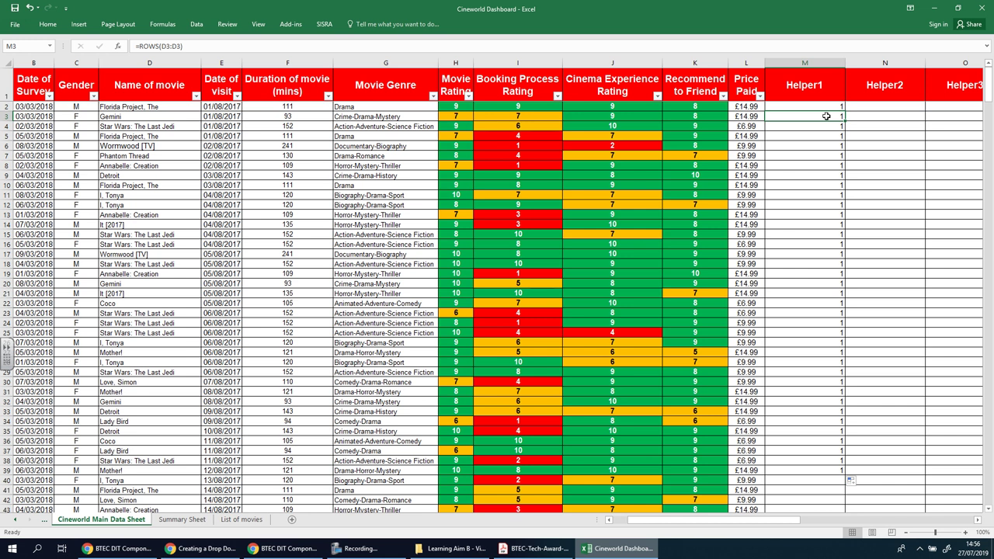
click(829, 107)
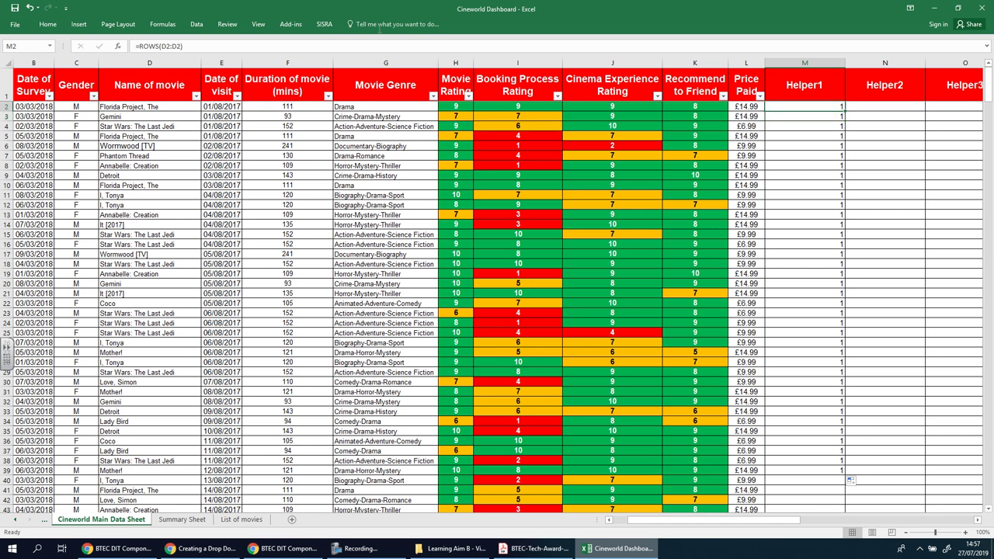
Make both references in M2 absolute as =ROWS($D$2:$D$2), and fill the formula down to M13
click(186, 47)
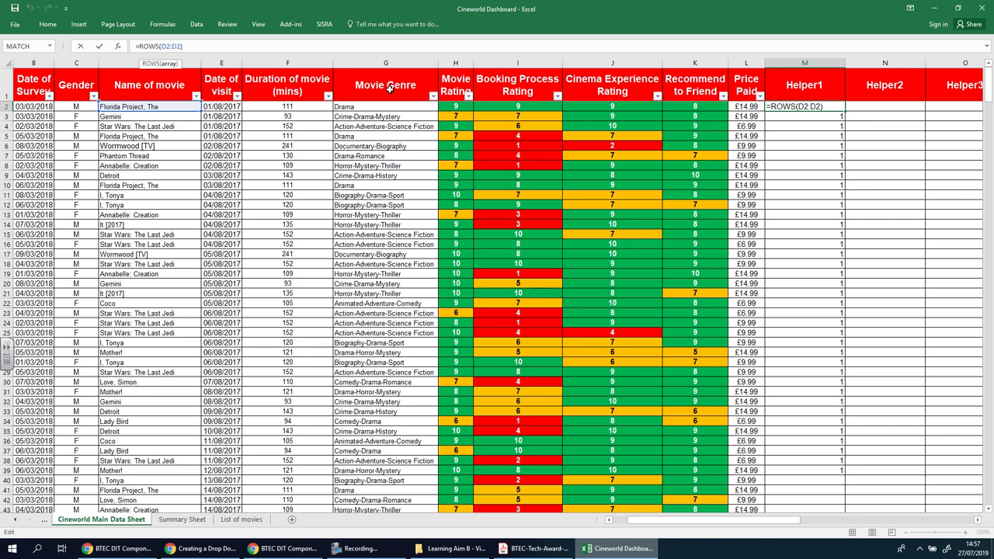
key(XF86AudioRaiseVolume)
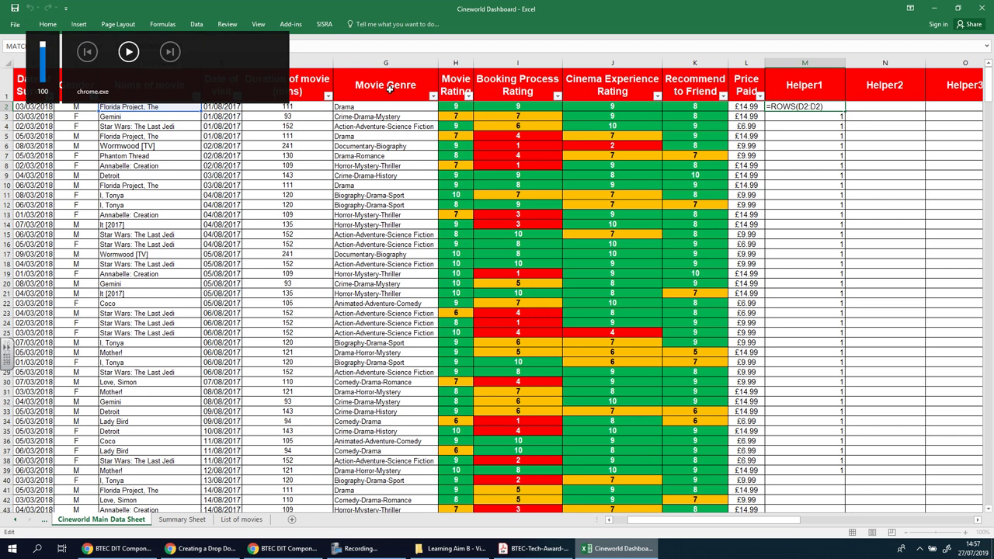
key(F3)
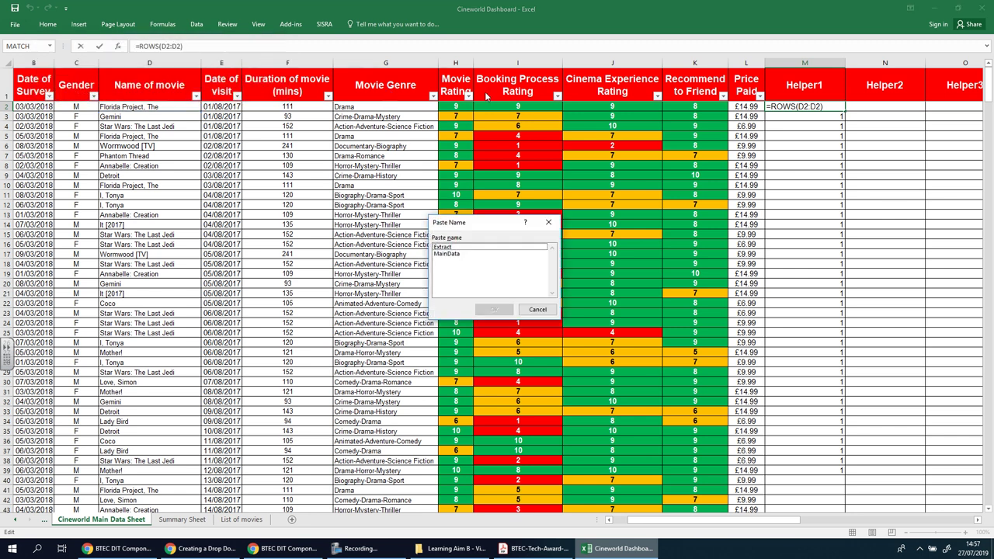
click(537, 309)
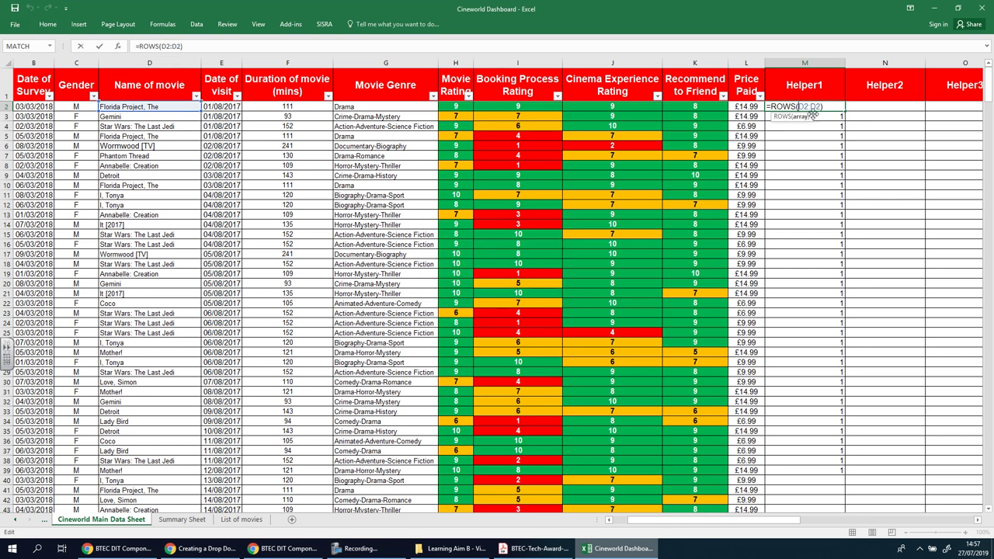
text($)
text($)
text($)
key(Return)
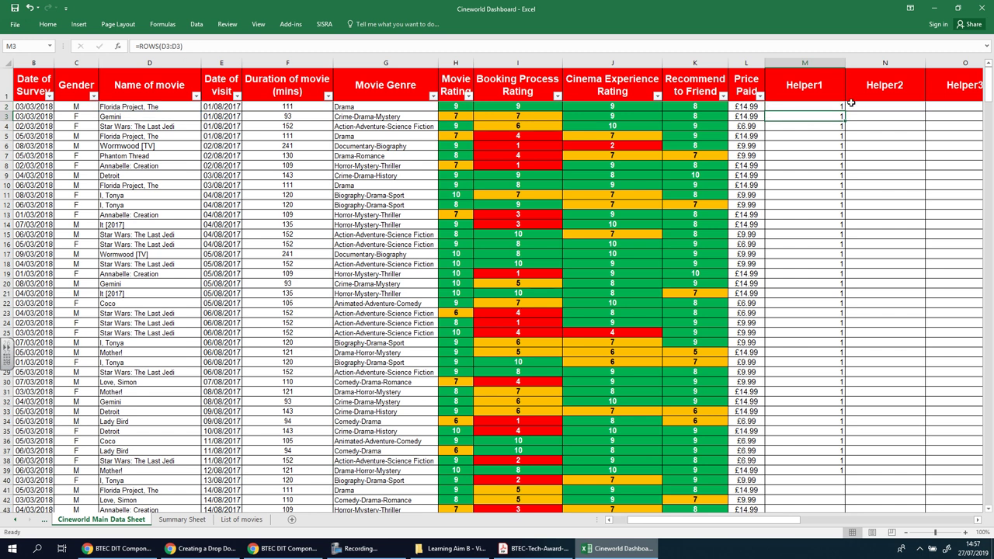
drag(837, 103, 839, 215)
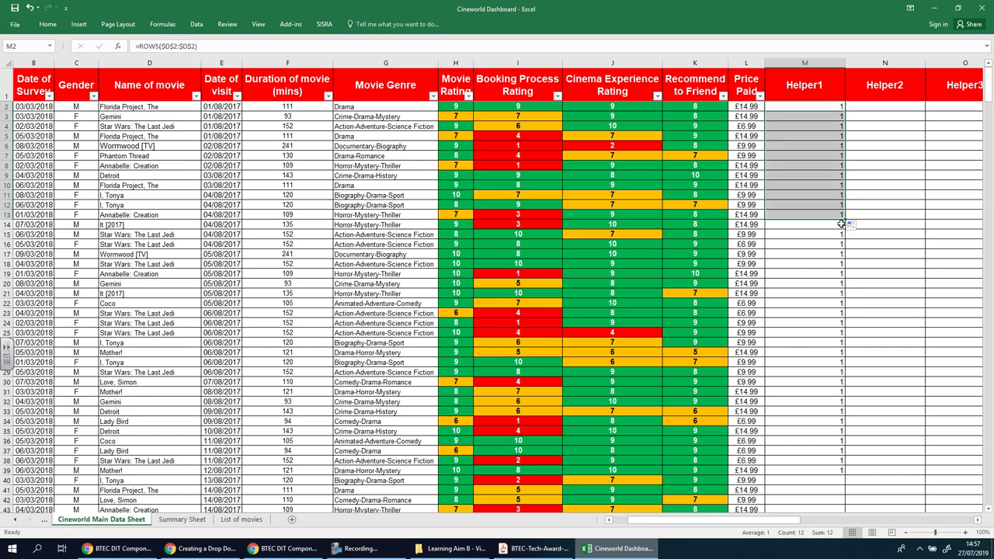
click(836, 107)
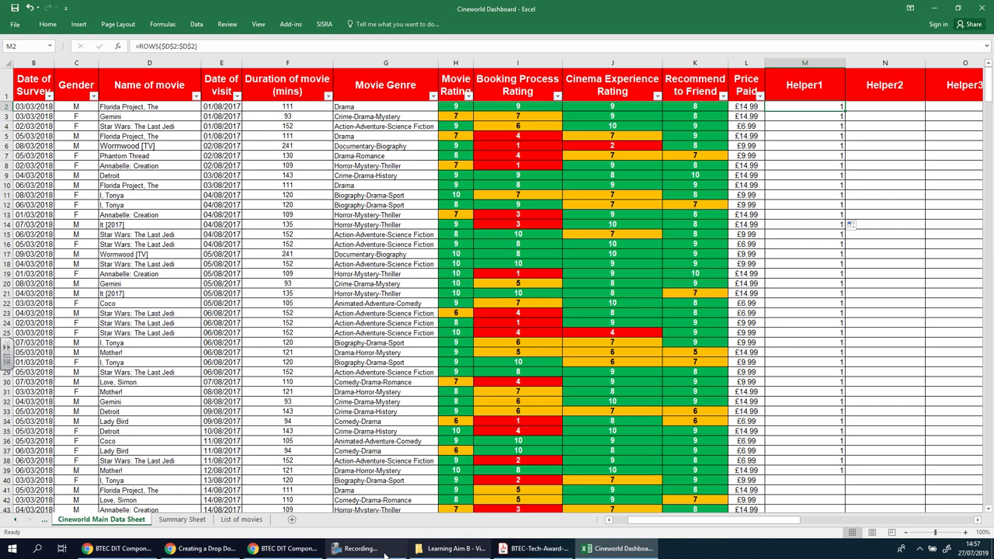
click(358, 548)
click(912, 470)
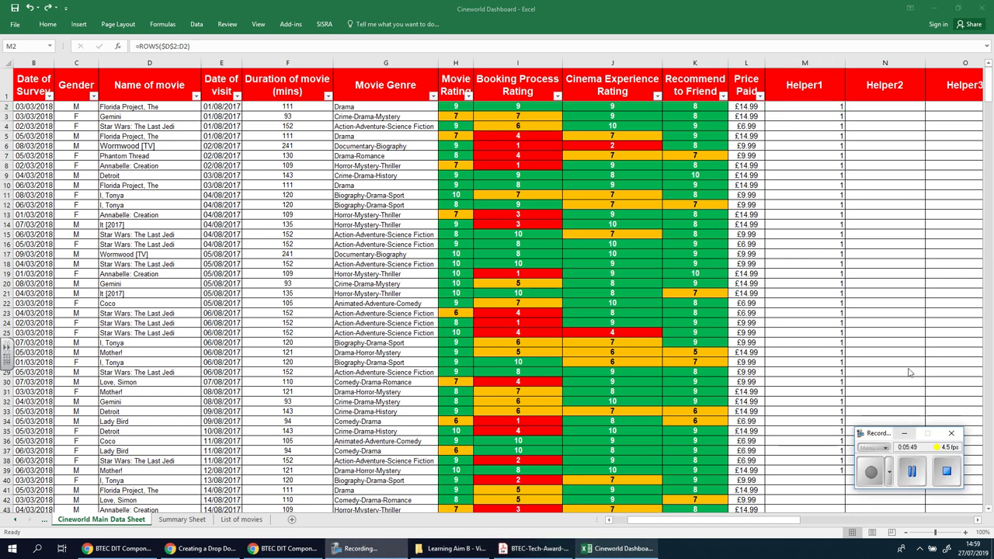
Try switching the cell references between absolute and relative forms in the ROWS formulas of M2 and M3
click(833, 112)
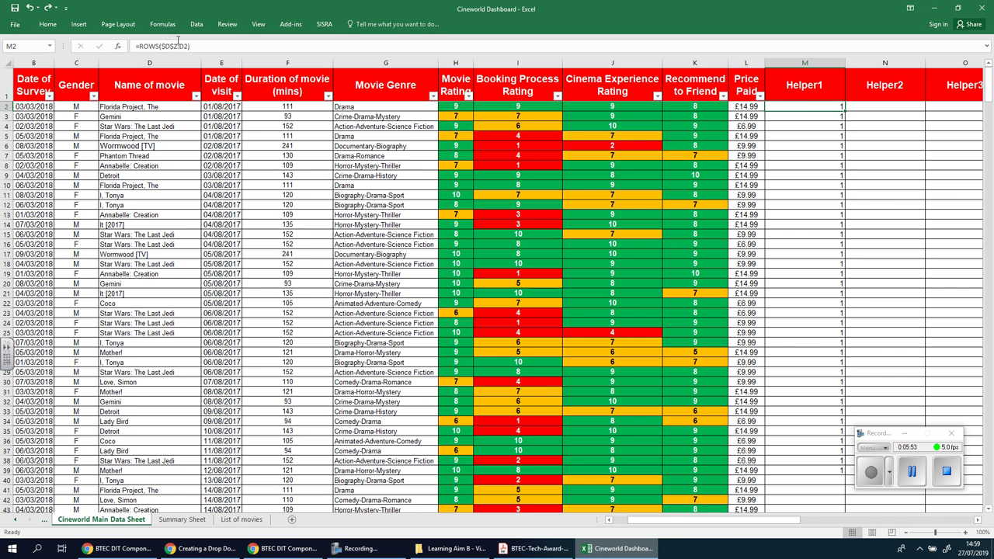
double_click(820, 106)
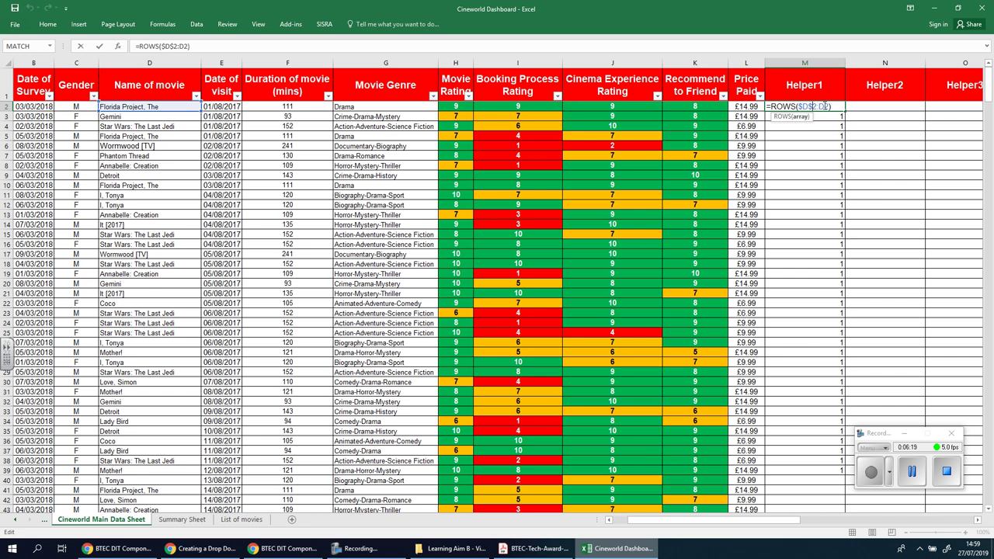
key(F4)
key(Return)
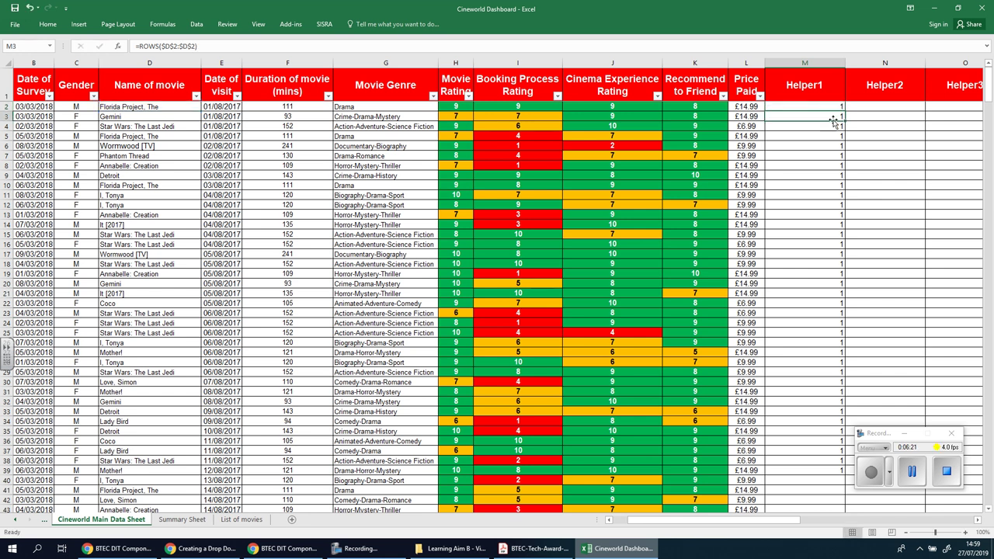
double_click(831, 116)
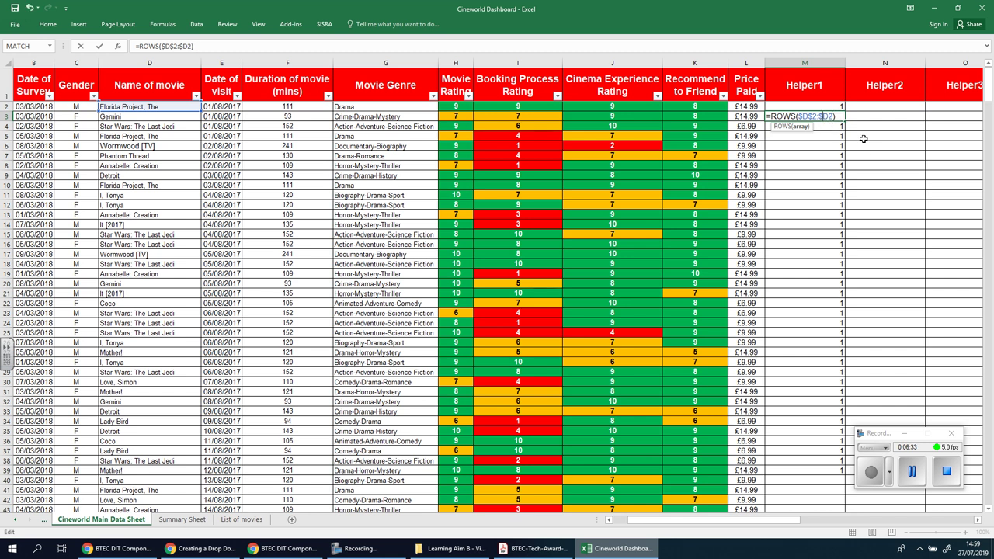
key(F4)
key(F4)
key(F4)
key(Return)
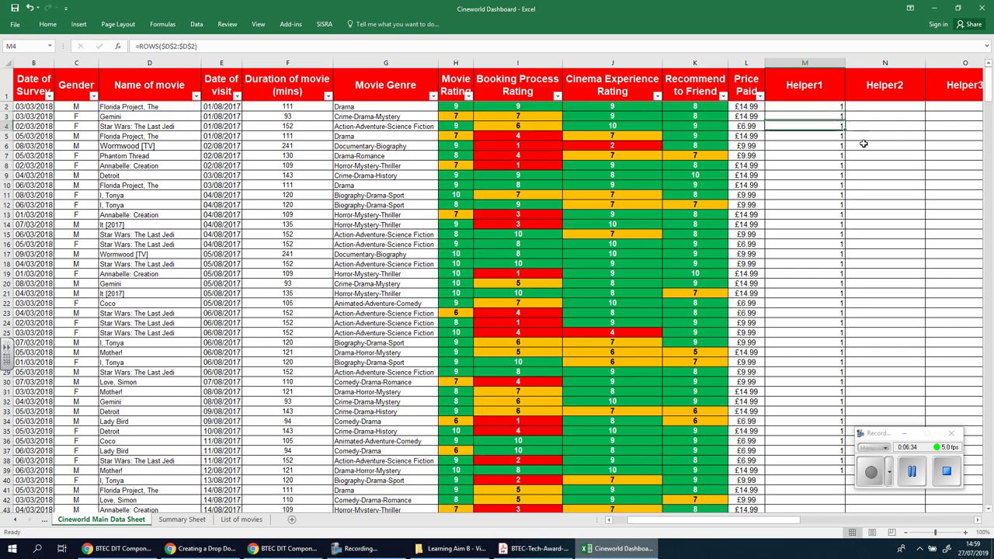
Fill the formula =ROWS($D$2:D2) from M2 down into M3
click(842, 108)
drag(846, 111, 844, 122)
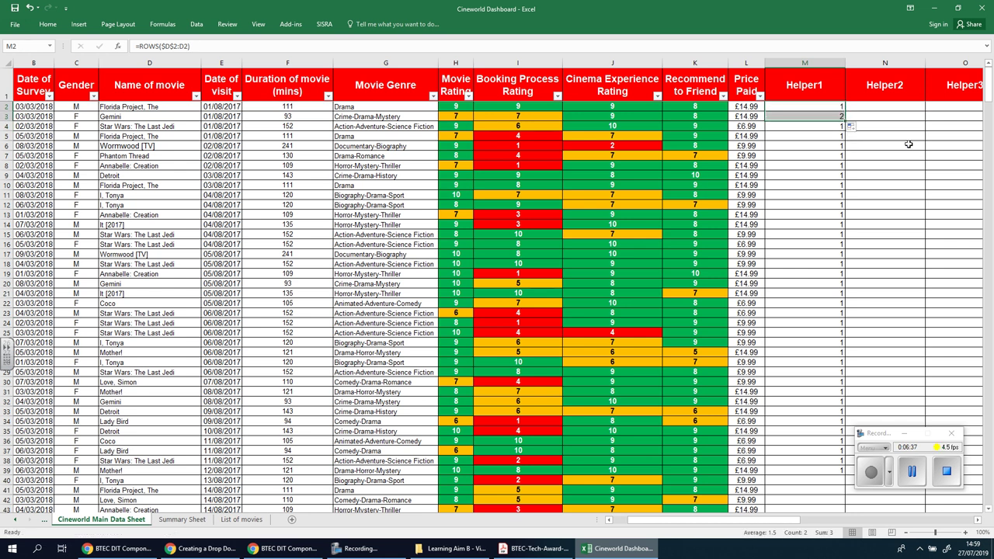
click(918, 146)
click(844, 109)
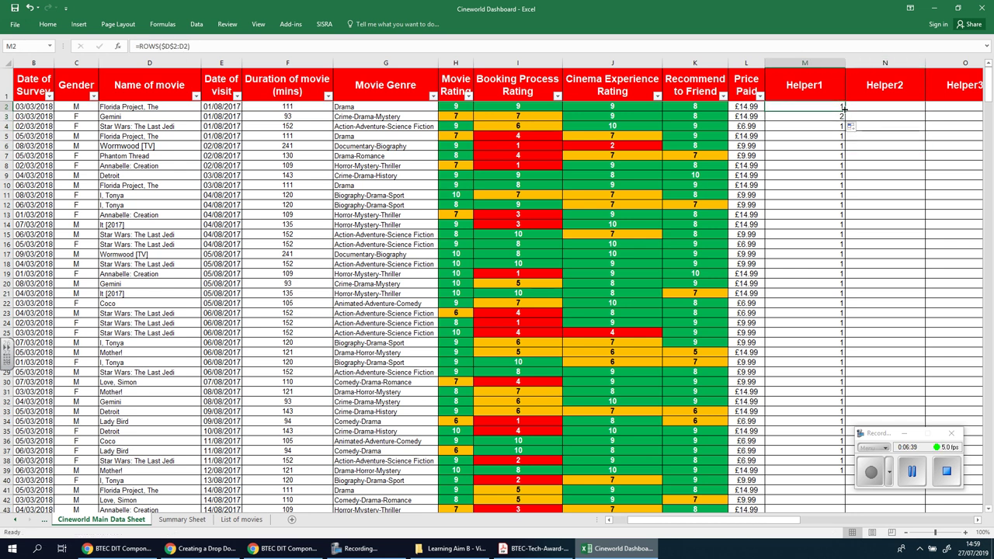
Fill the ROWS formula from M2 down to M39 in the Helper1 column, and check the formulas in the first cells
drag(845, 109, 830, 471)
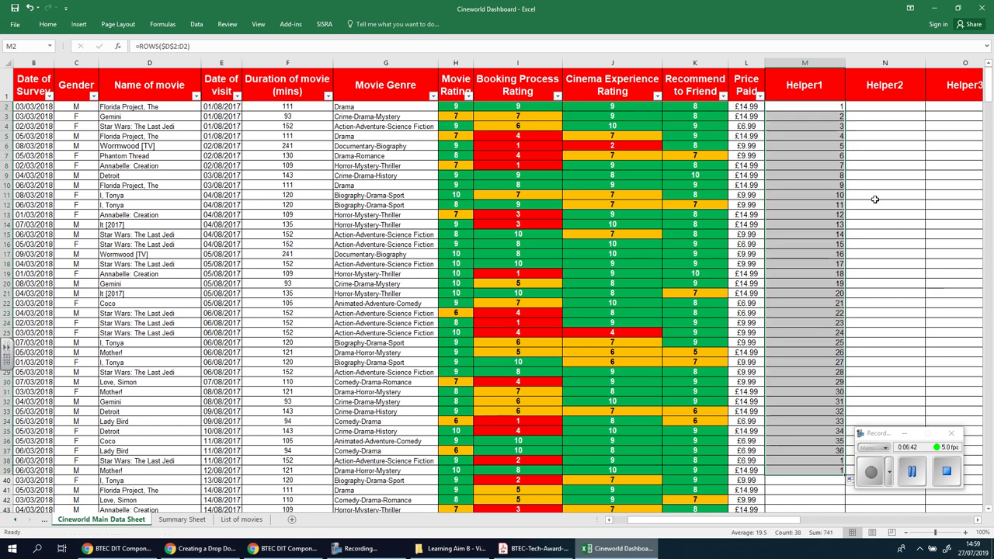
click(829, 127)
key(Down)
key(Down)
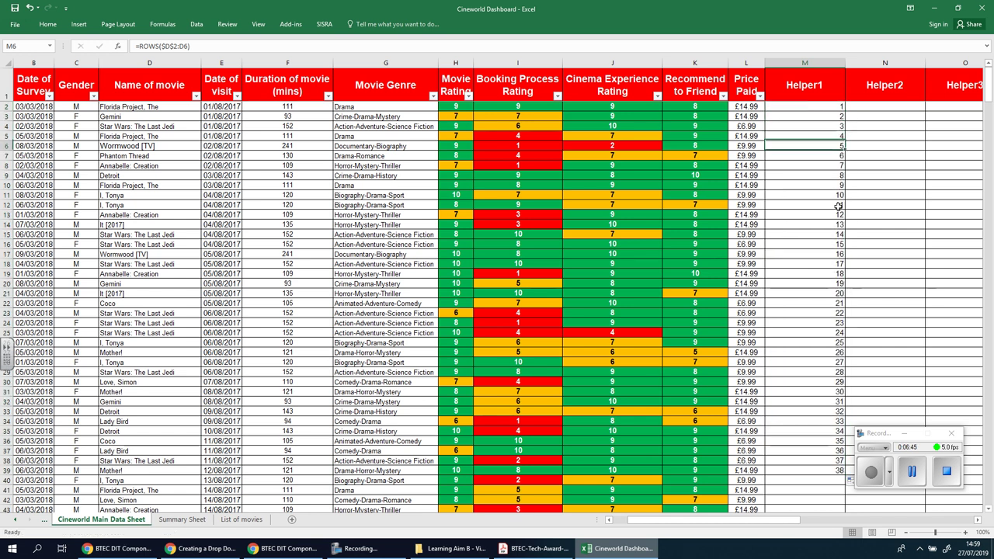
Examine the absolute and relative references inside the ROWS formula in M2
click(827, 109)
double_click(827, 109)
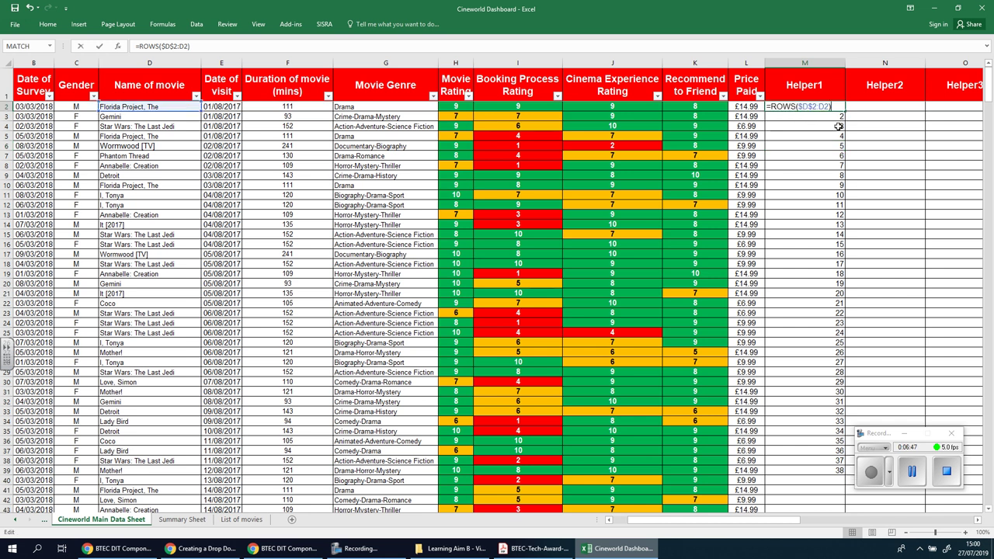
key(Left)
key(Left)
key(Left)
key(Left)
key(Left)
key(Left)
key(Left)
key(Left)
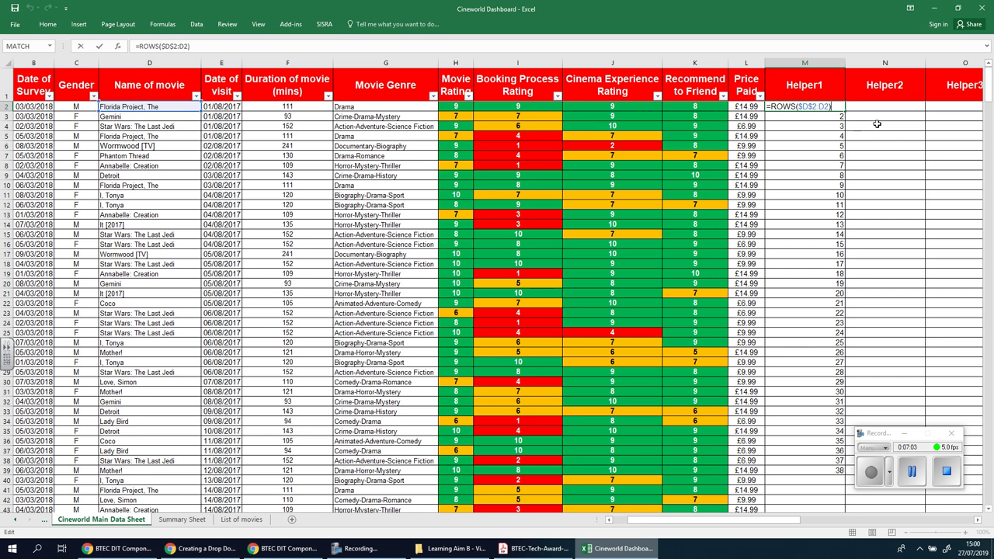
key(Return)
Fill the formula =ROWS($D$2:D2) from M2 down to M500, the last data row above the totals
click(838, 106)
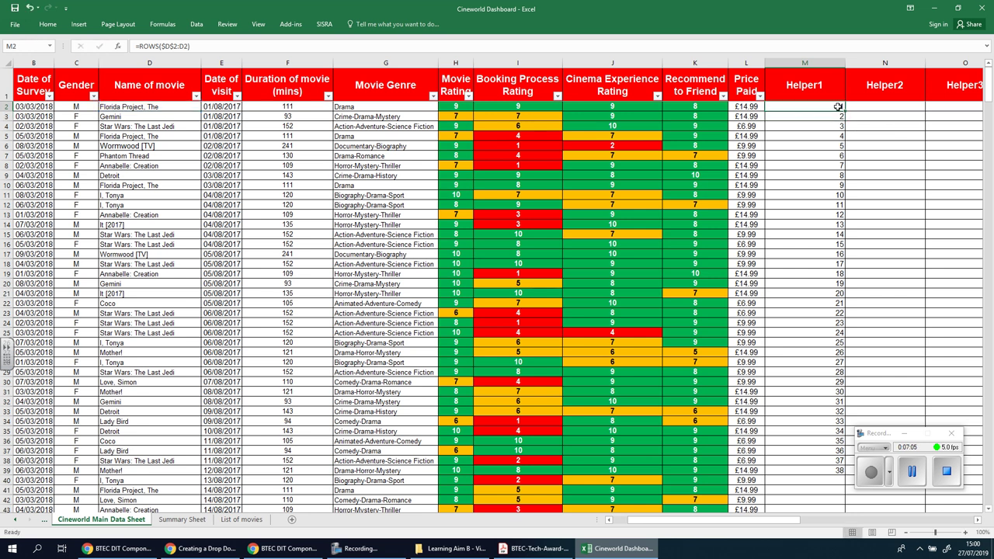
drag(844, 109, 791, 482)
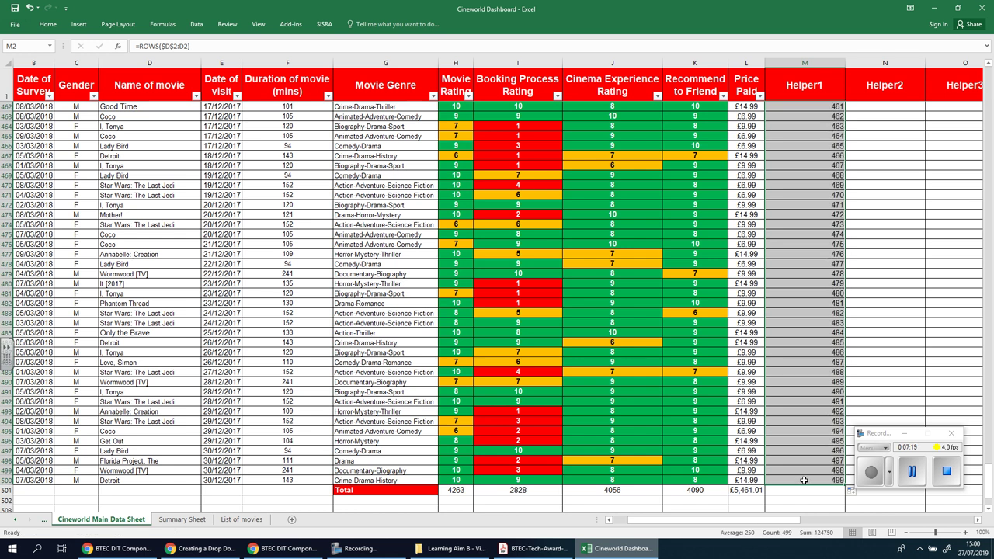
click(804, 481)
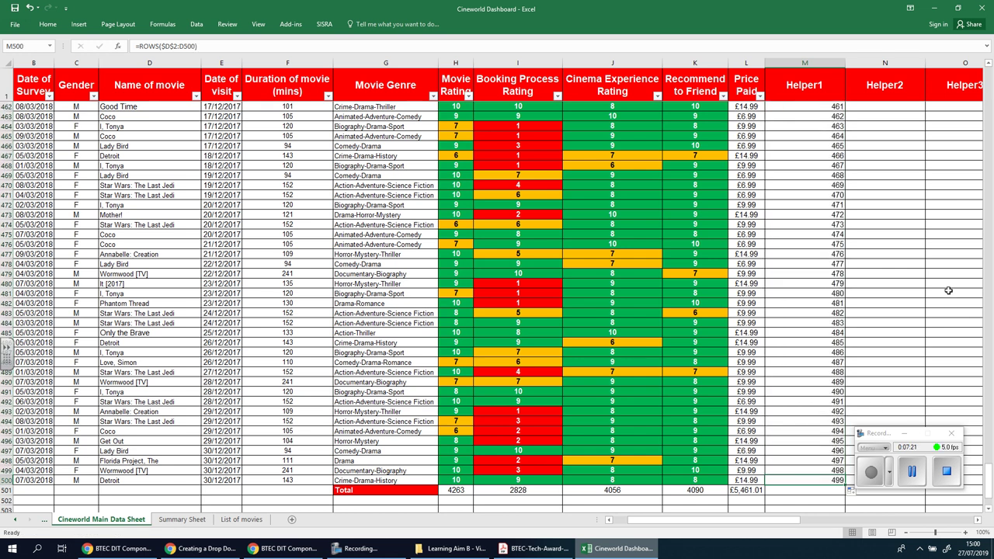
Autofit the width of the Helper1 column and return to the first rows of the sheet
double_click(845, 62)
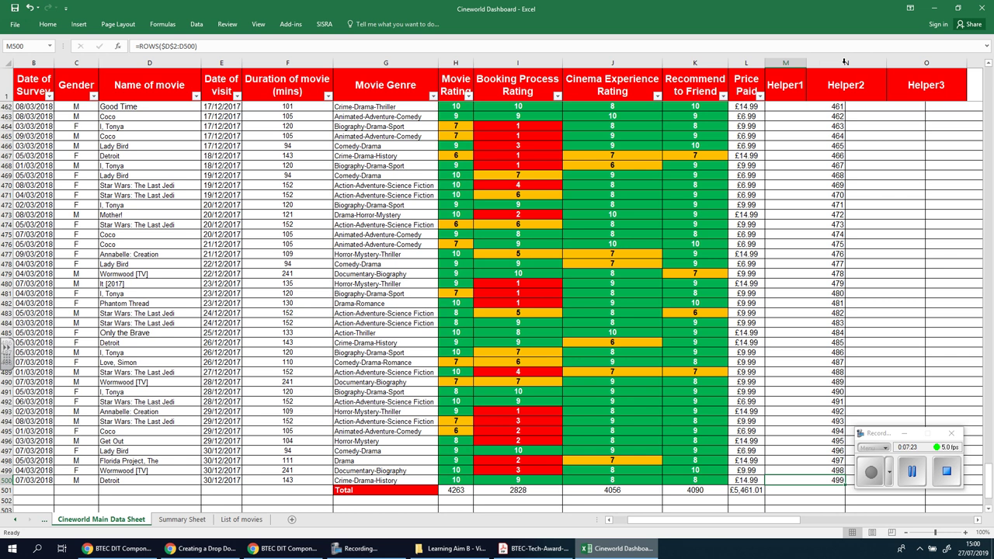
click(860, 184)
scroll(863, 185, up, 5)
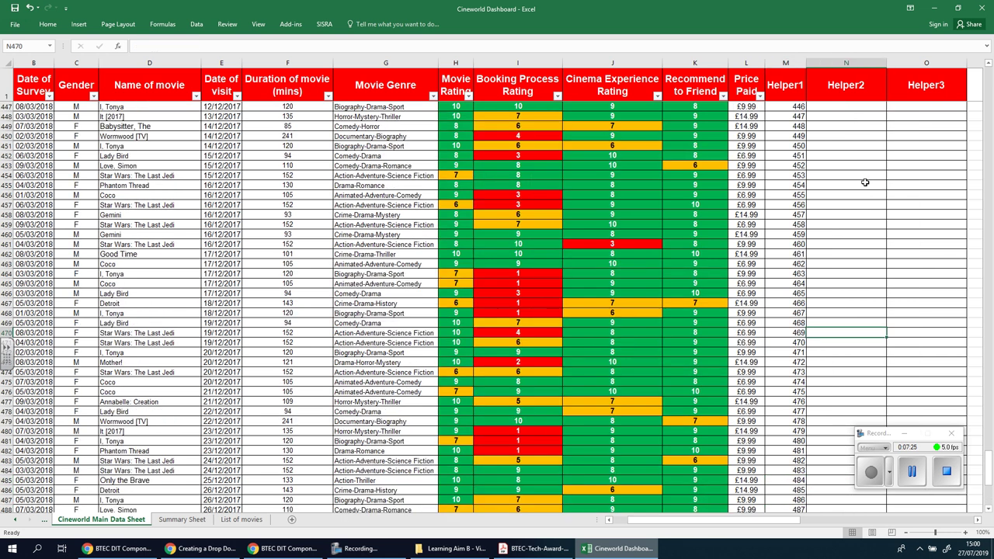
scroll(870, 185, up, 20)
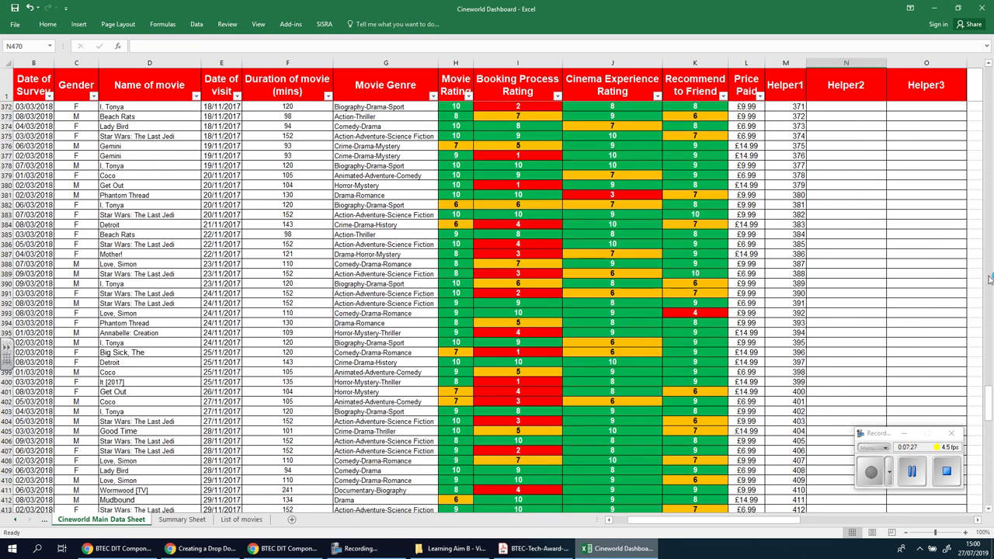
drag(988, 404, 988, 76)
Compare the cell ranges counted by the ROWS formulas in M2 and M7
click(786, 107)
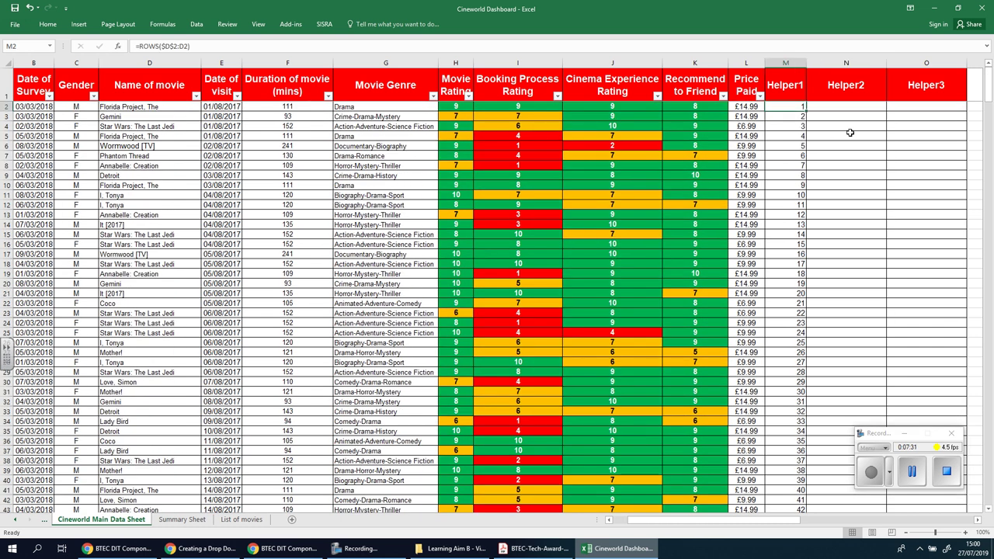
double_click(792, 106)
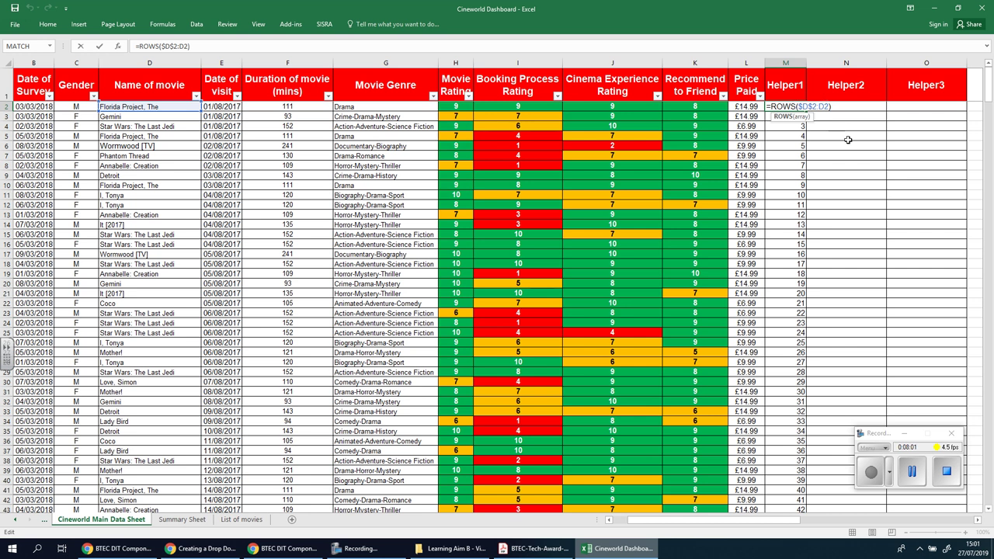
key(Return)
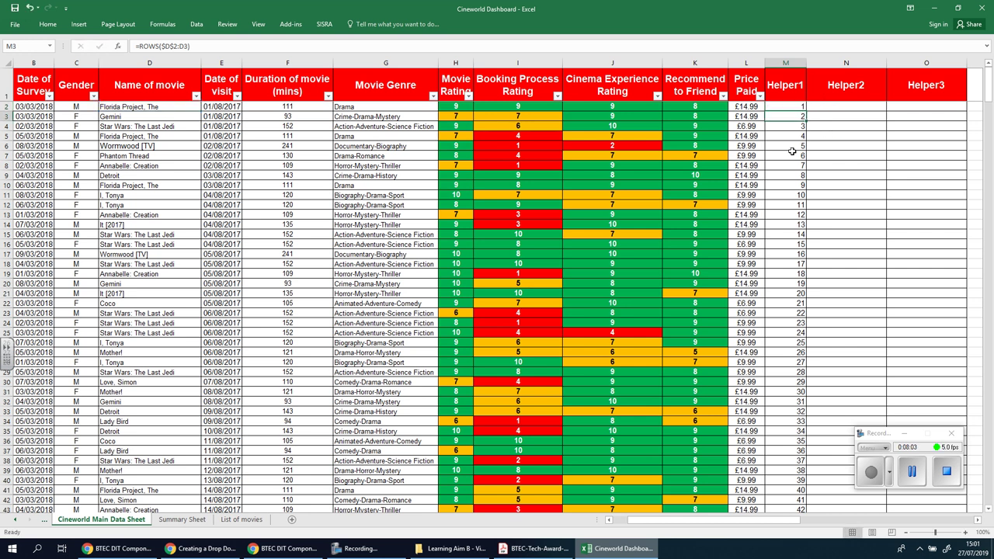
click(794, 154)
double_click(795, 153)
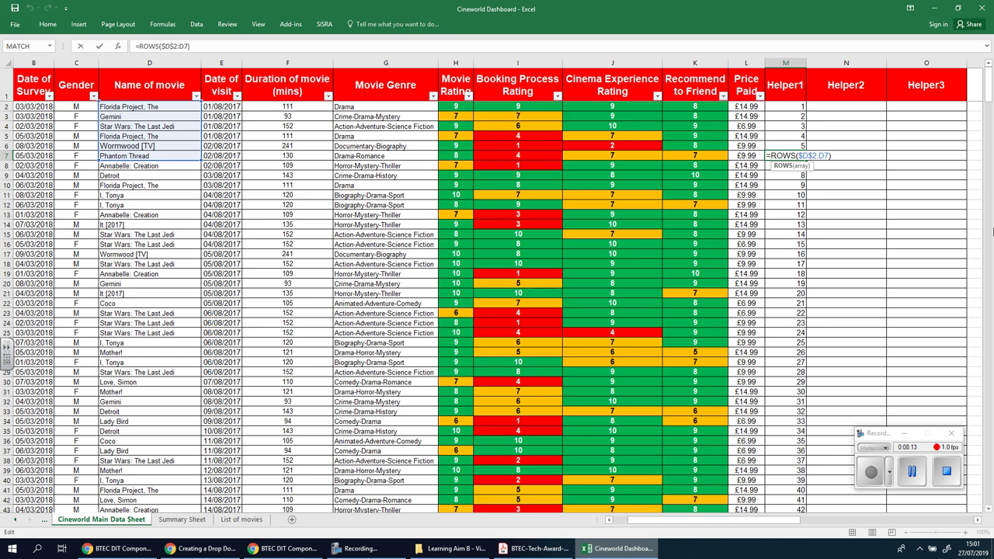
key(Return)
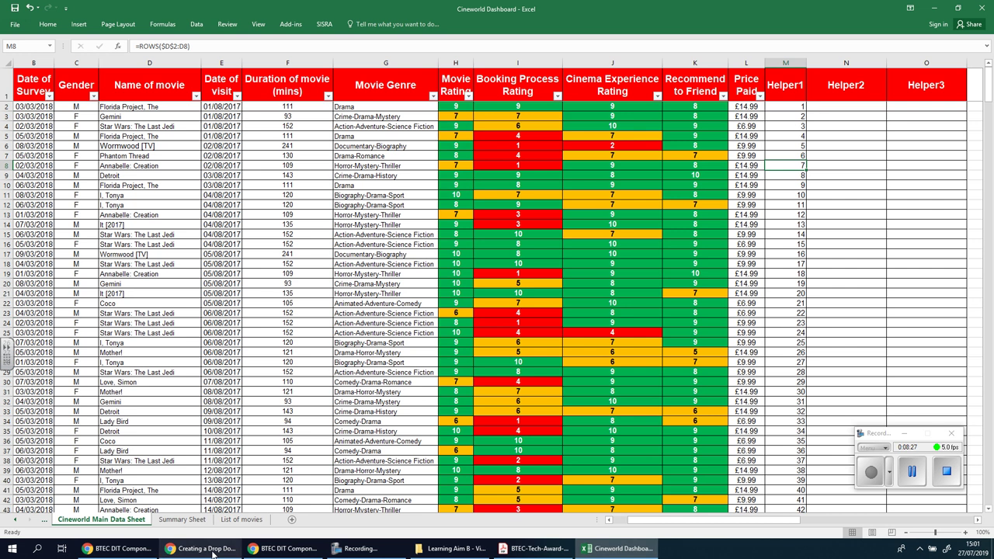
Switch to the Learning Aim B mock document in Google Docs to view Section 10, and return to the Excel workbook
click(284, 548)
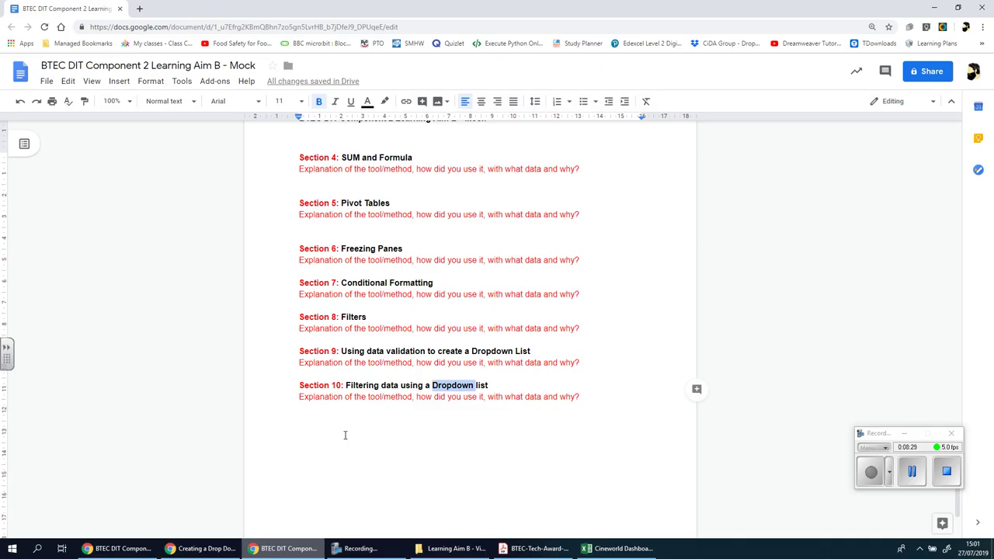
click(345, 435)
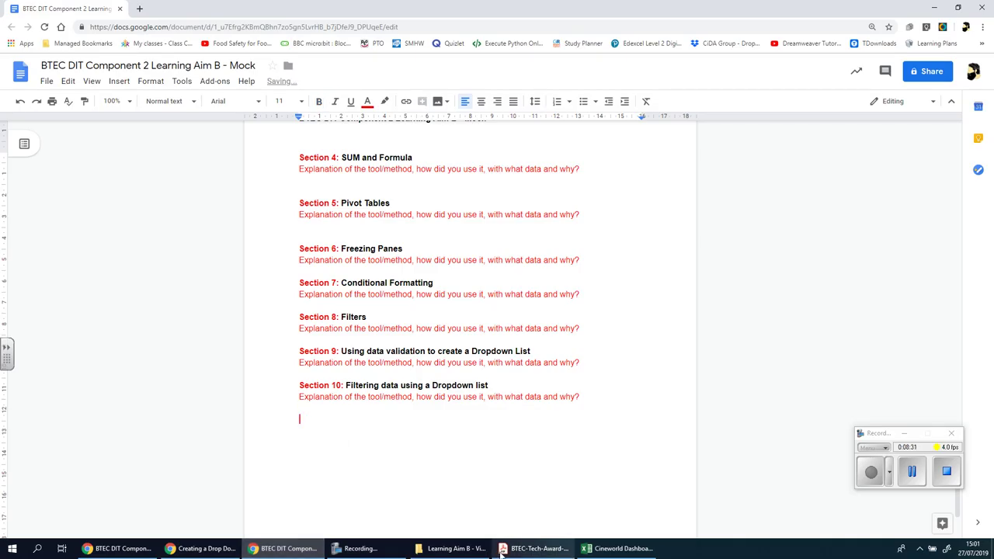
click(599, 549)
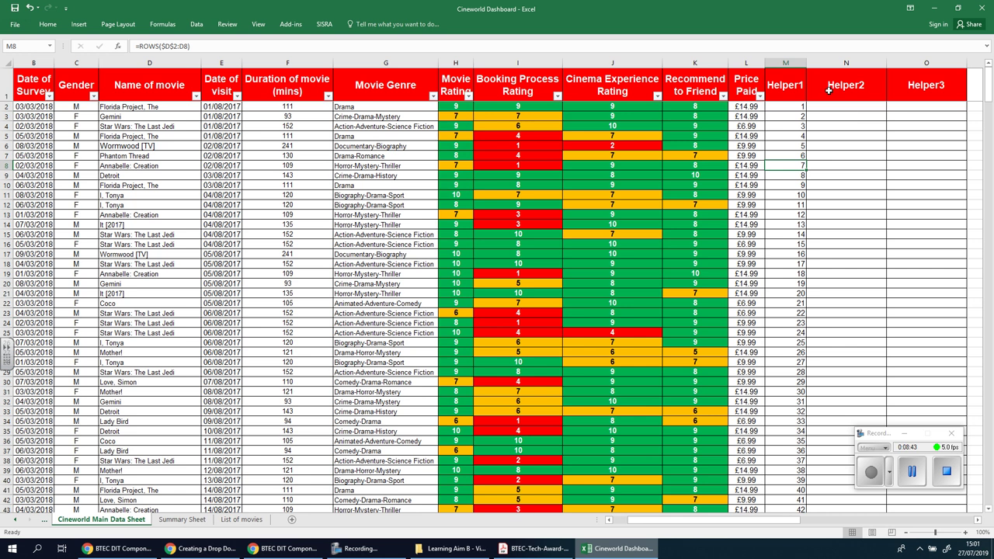
On the Summary Sheet, choose Annabelle: Creation from the Select movie dropdown list in B7
click(205, 524)
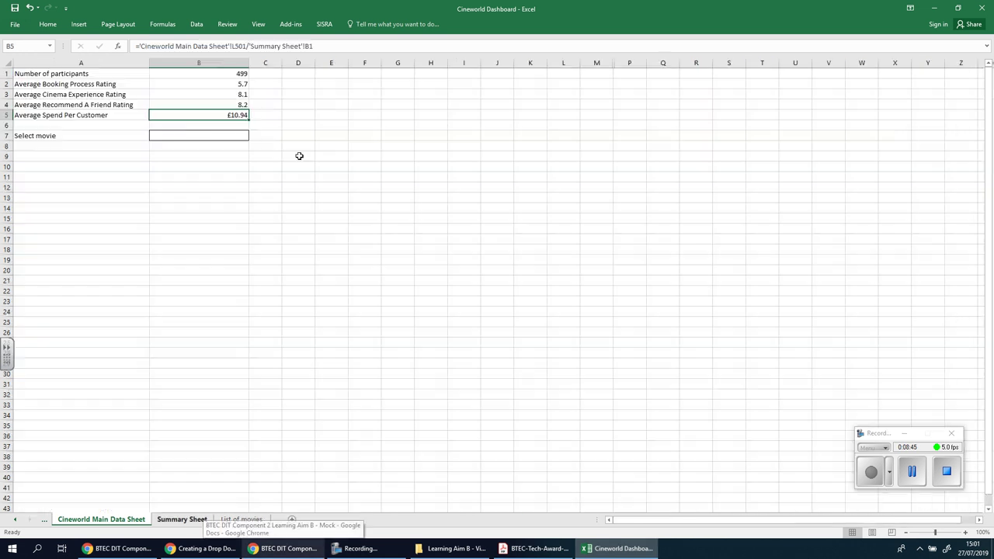
click(221, 136)
click(253, 138)
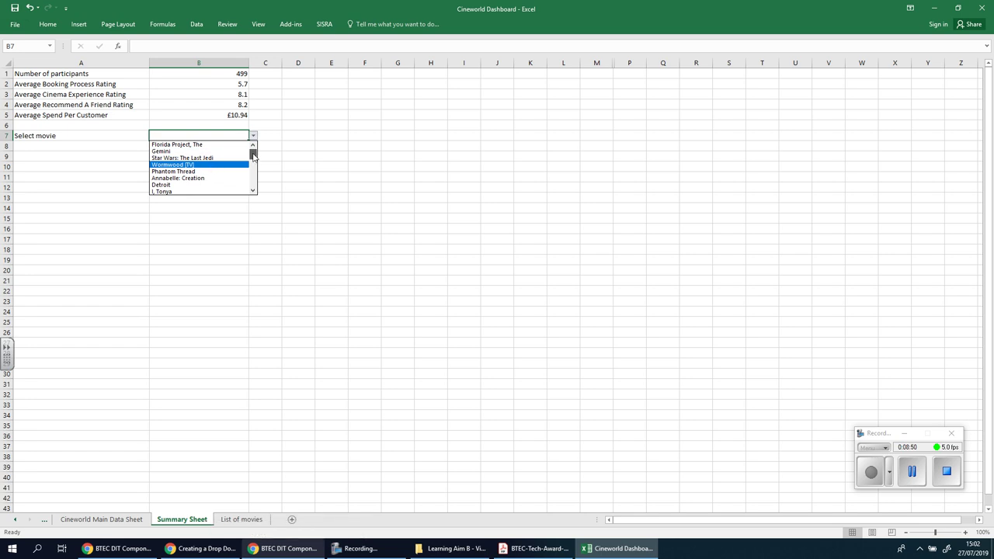
drag(254, 153, 255, 190)
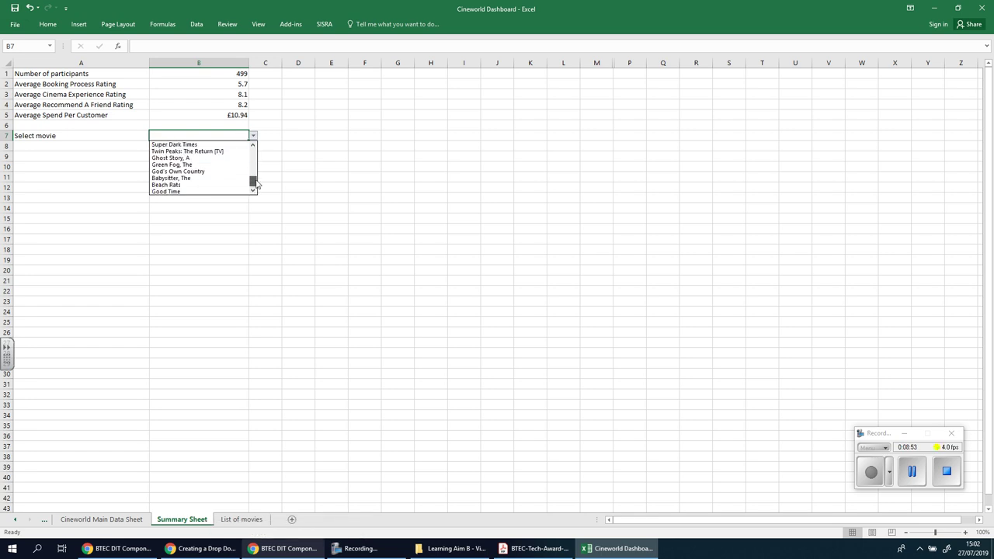
scroll(253, 155, up, 10)
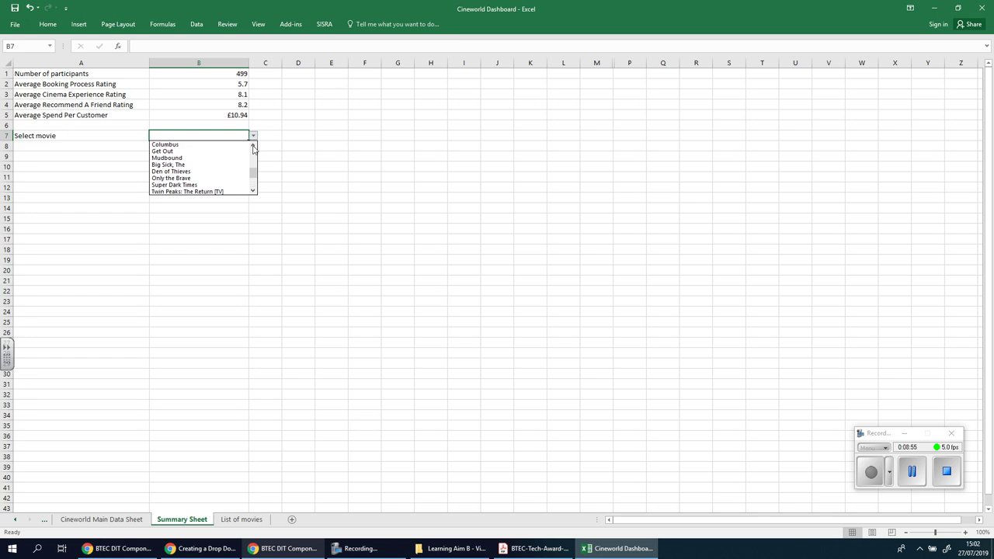
scroll(253, 151, up, 8)
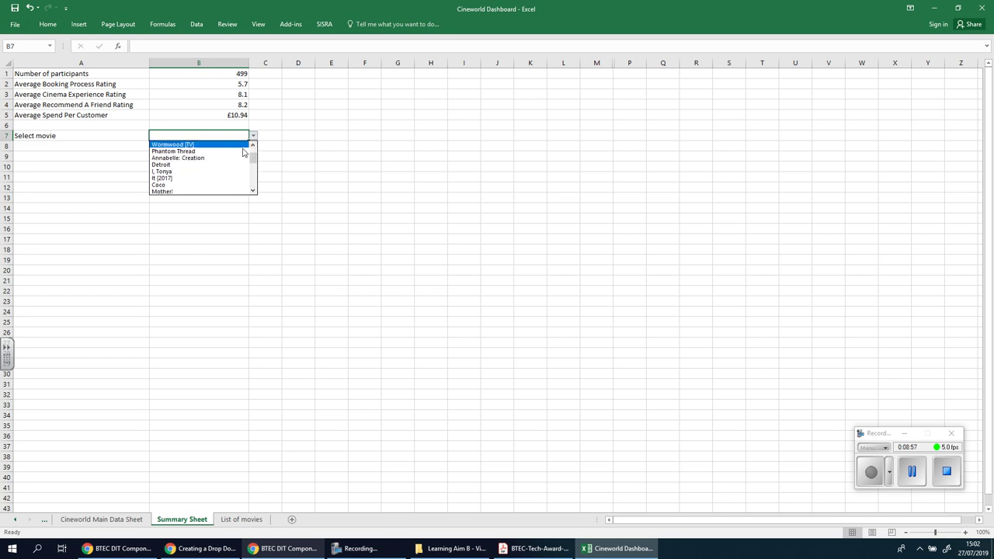
click(223, 158)
click(463, 177)
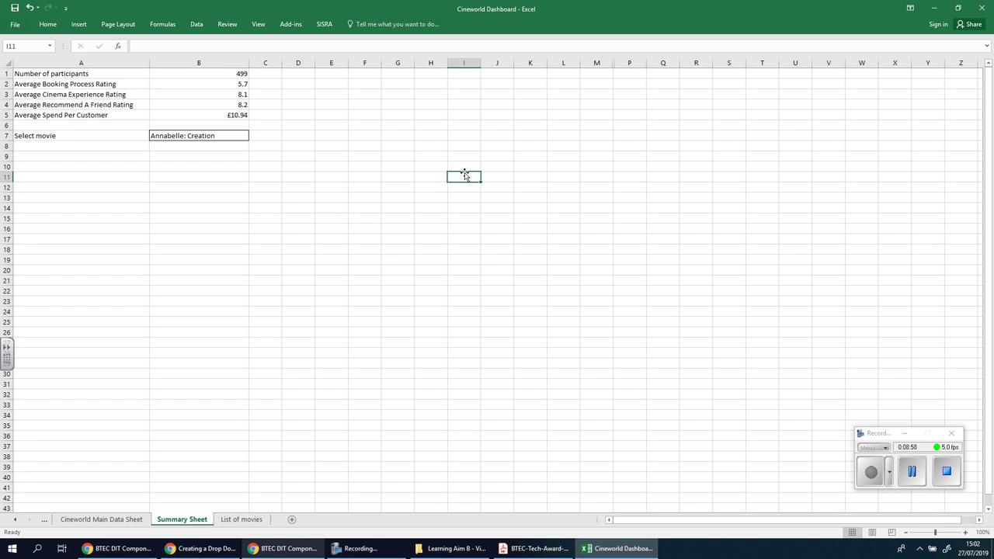
Start an IF formula in N2 of the Helper2 column on the main data sheet, referencing cell B7 of the Summary Sheet
click(101, 519)
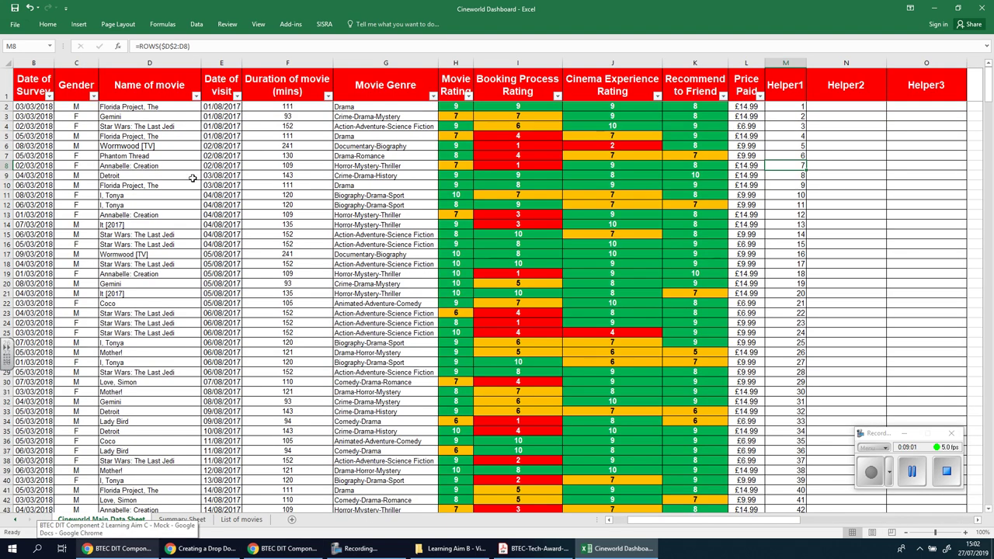
click(845, 106)
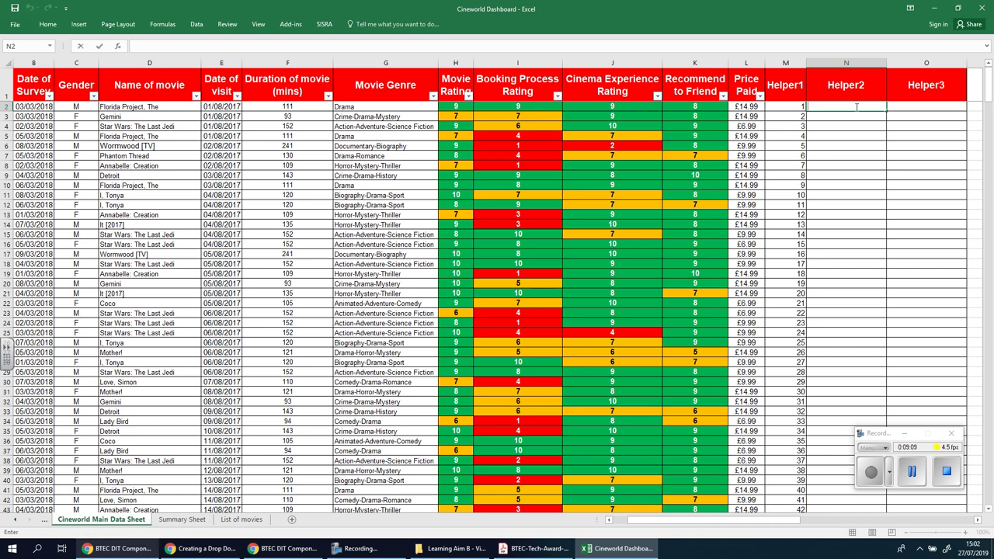
text(=i)
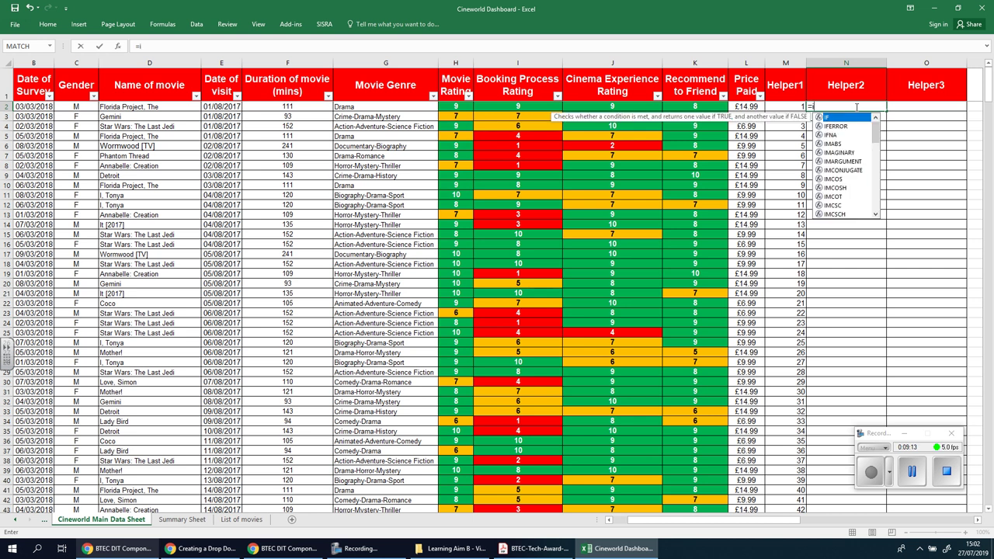
text(f()
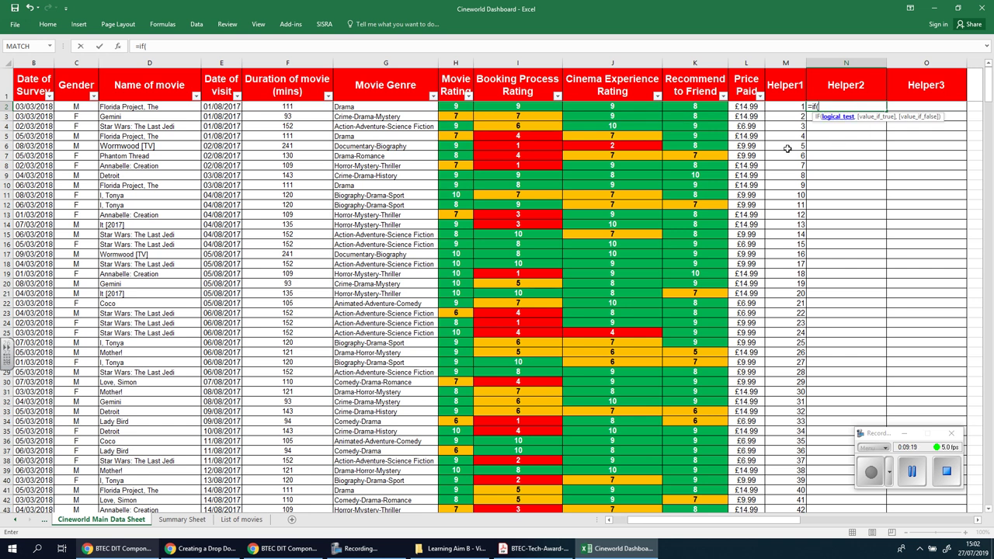
click(182, 519)
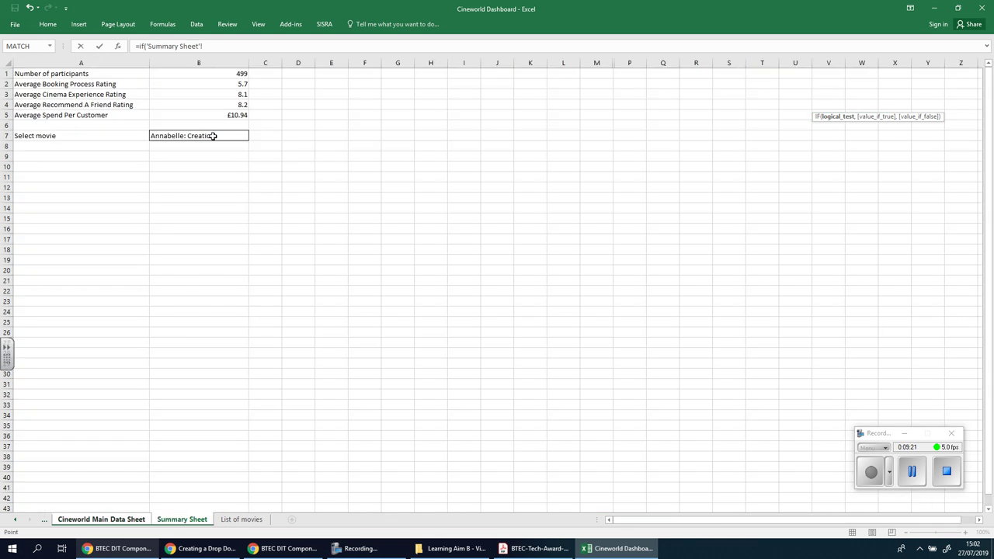
click(212, 135)
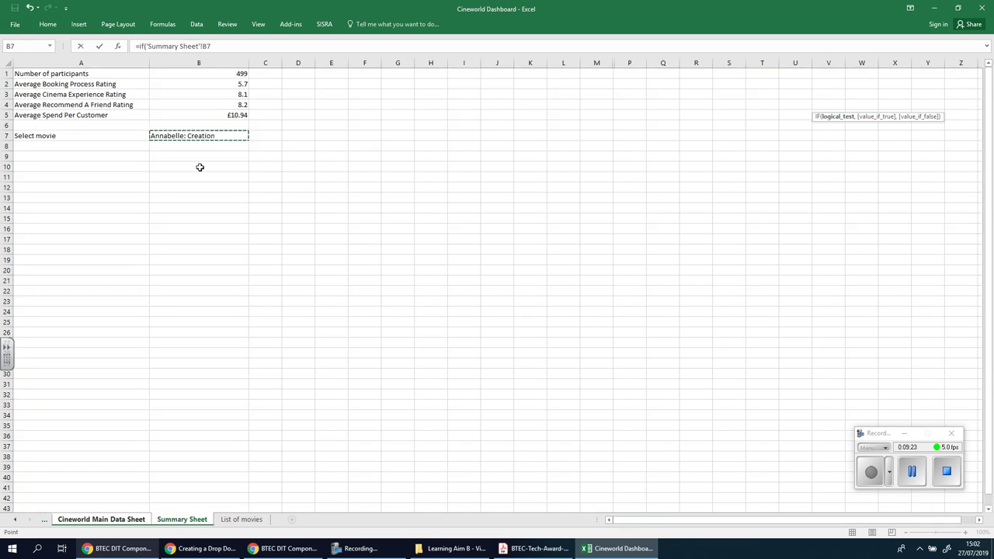
click(122, 520)
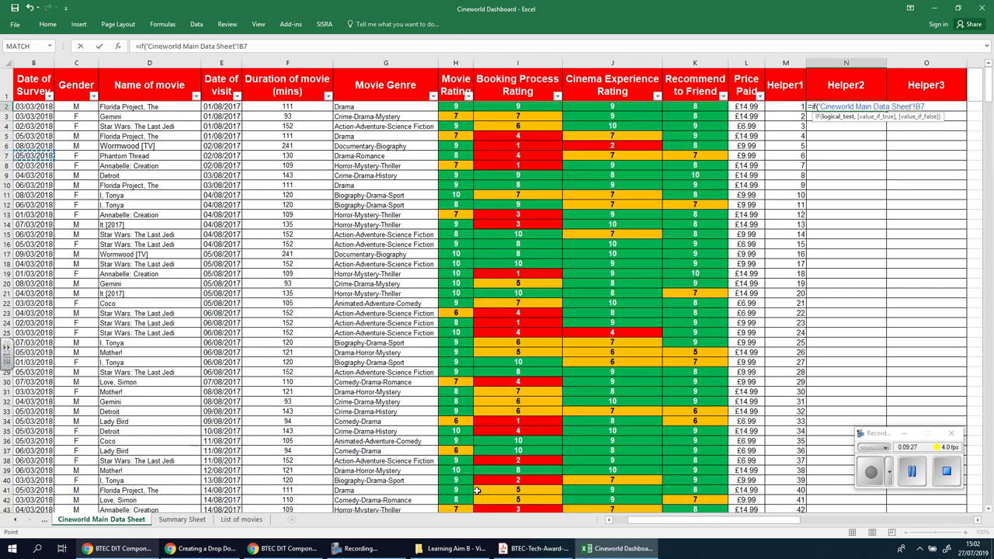
click(182, 520)
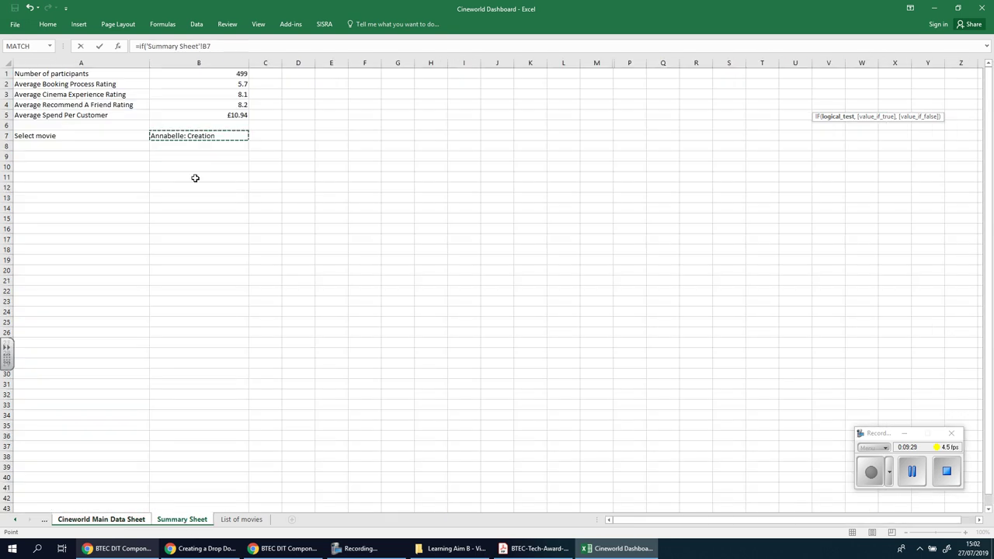
click(204, 136)
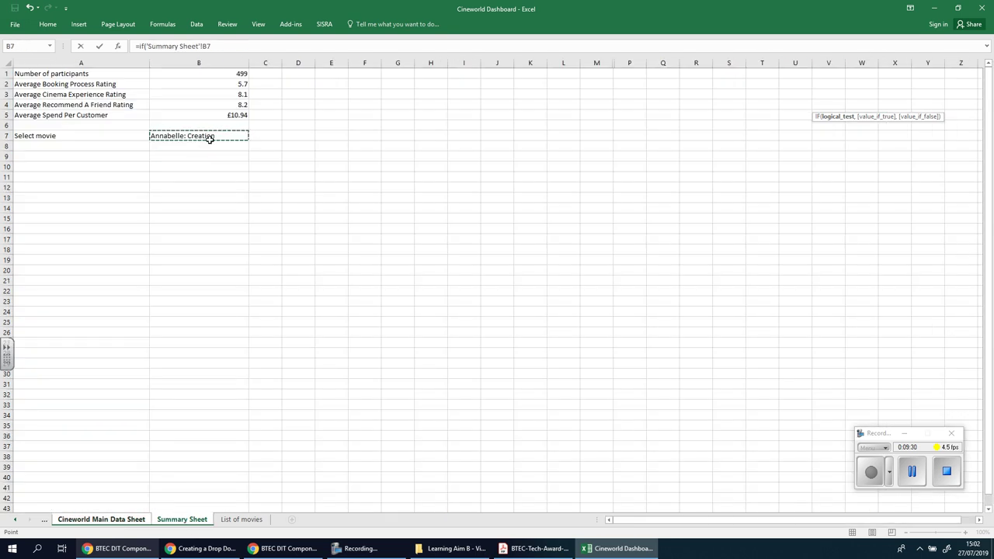
Extend the N2 formula with a reference to the Cineworld Main Data Sheet and make the Summary Sheet reference absolute as $B$7
click(223, 45)
text(,)
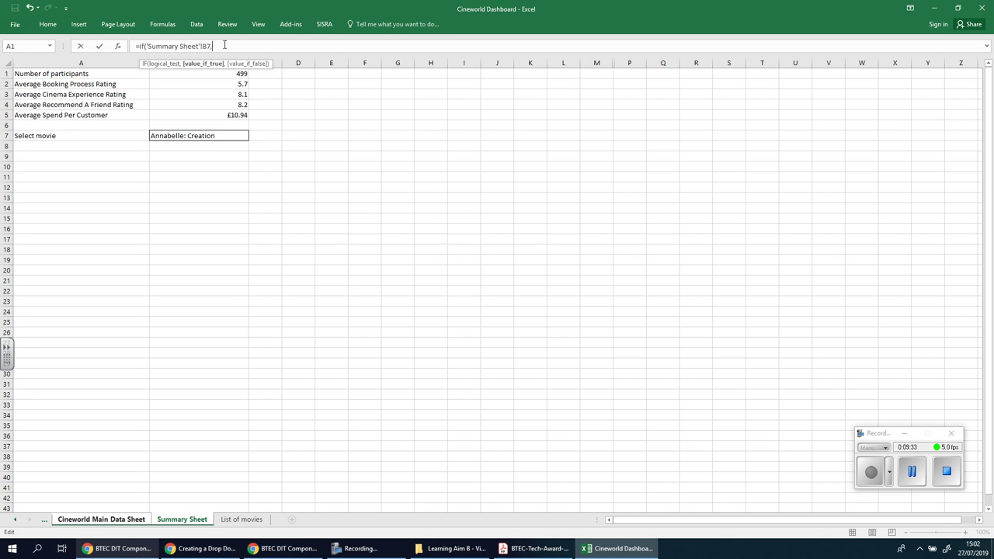
click(110, 519)
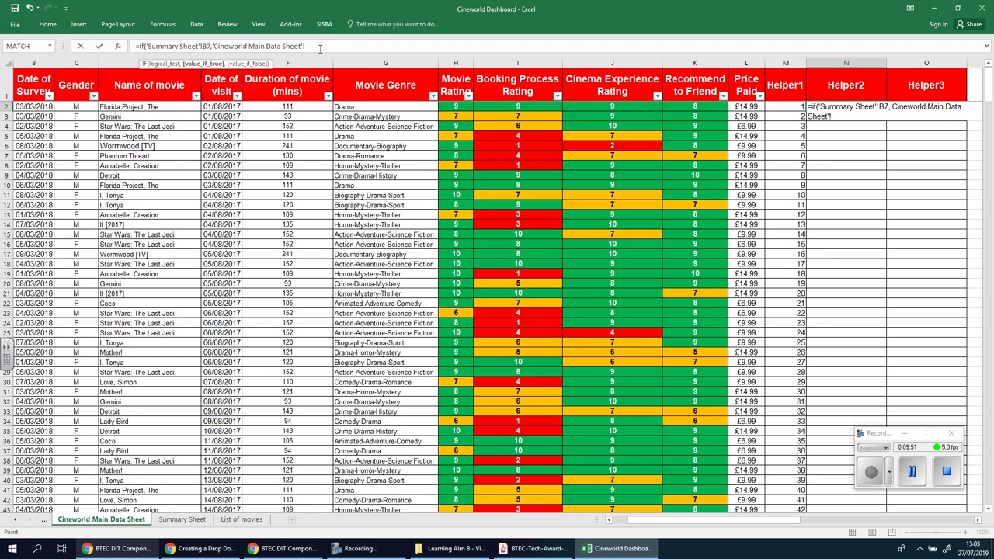
click(205, 46)
text($B)
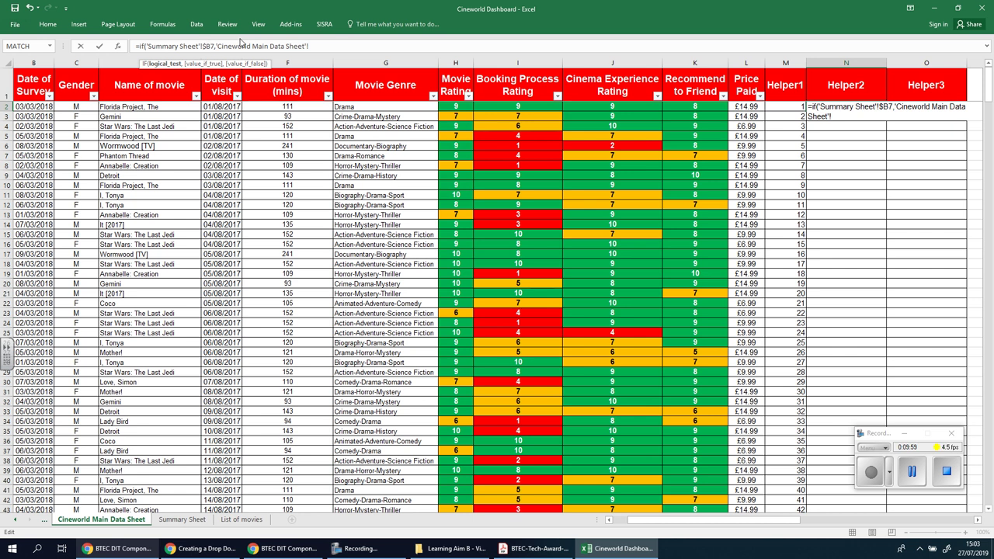
text($)
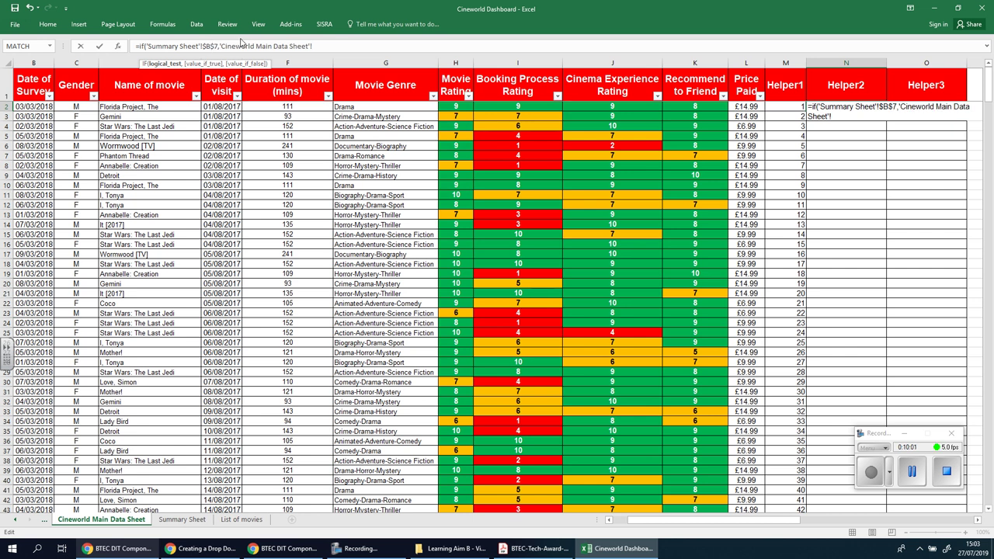
click(329, 45)
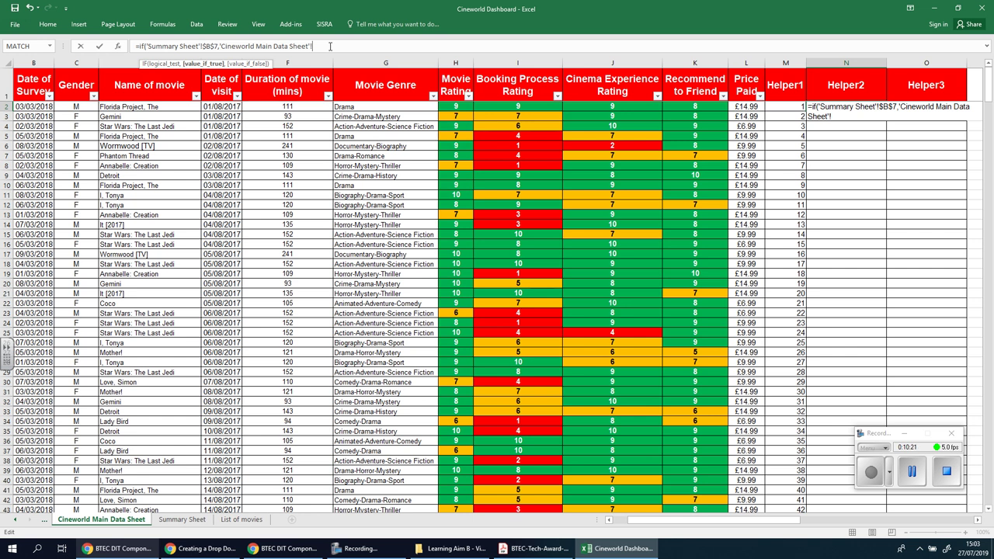
Try to compare $B$7 with movie name D2 in the N2 formula, returning M2 if true and "" if false
text(=)
key(BackSpace)
click(221, 46)
text(=)
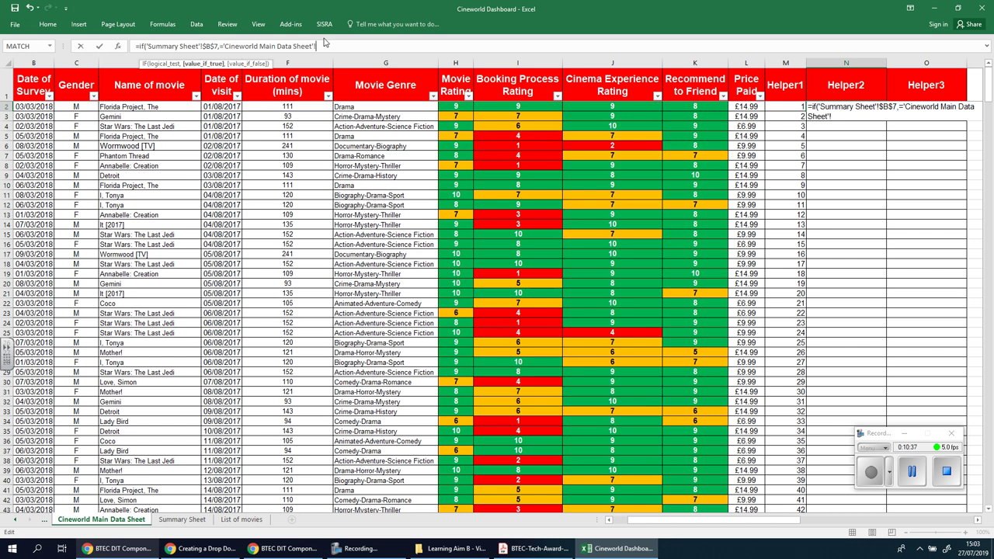
click(158, 106)
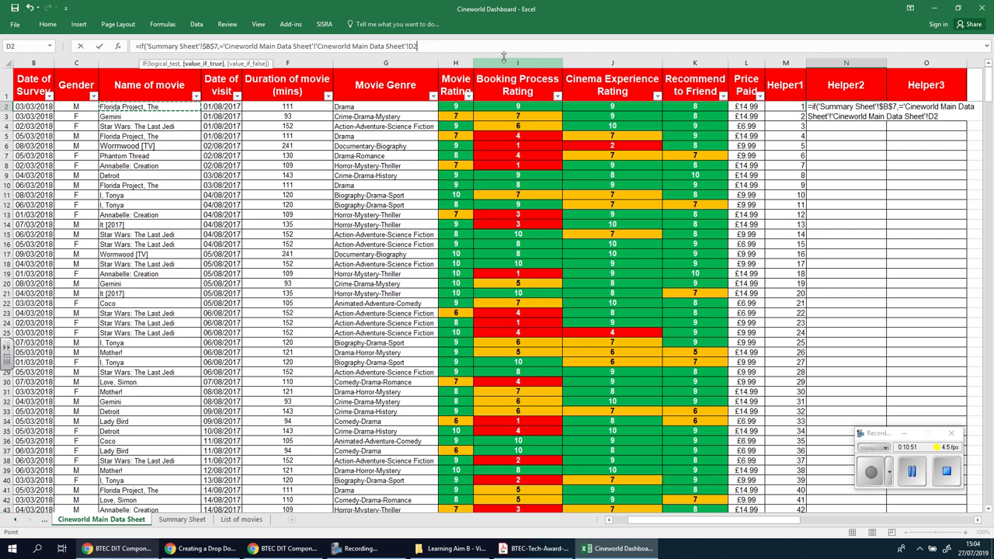
text(,)
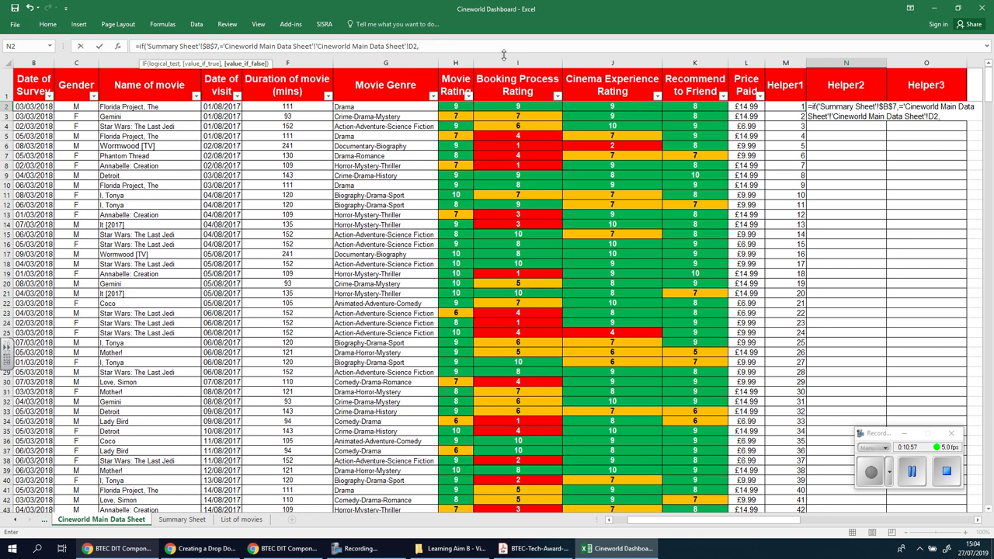
click(784, 107)
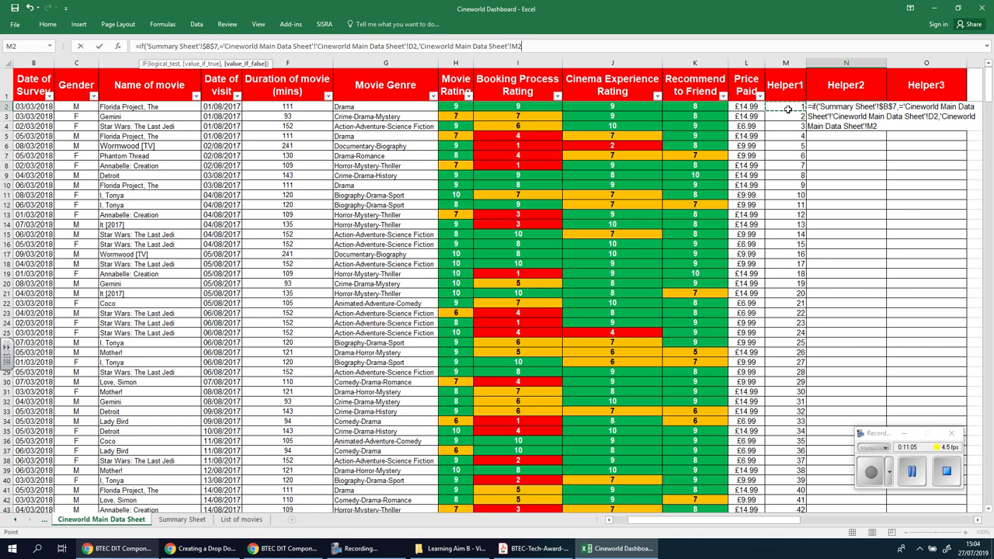
text(,"")
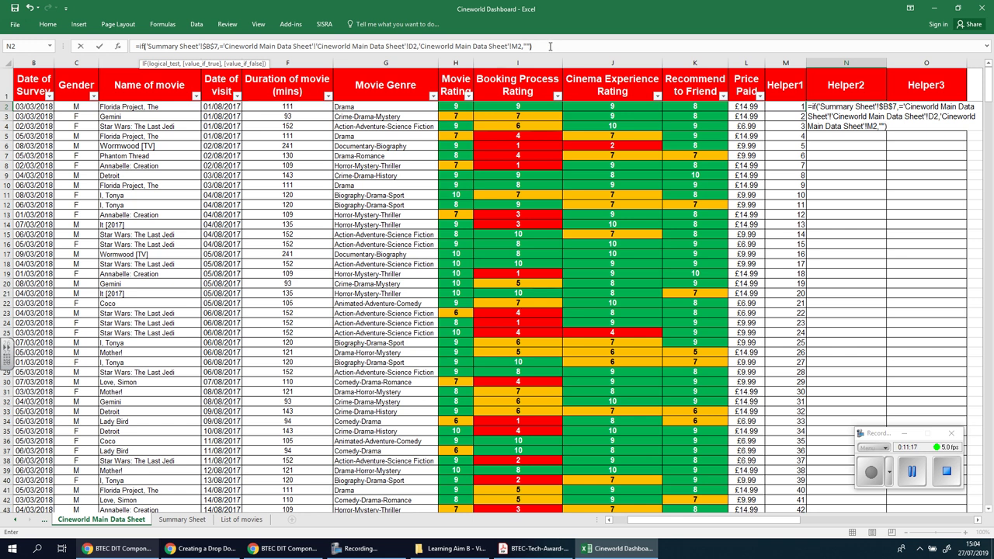
Review the Summary Sheet, D2 and M2 references inside the N2 formula one by one
click(549, 46)
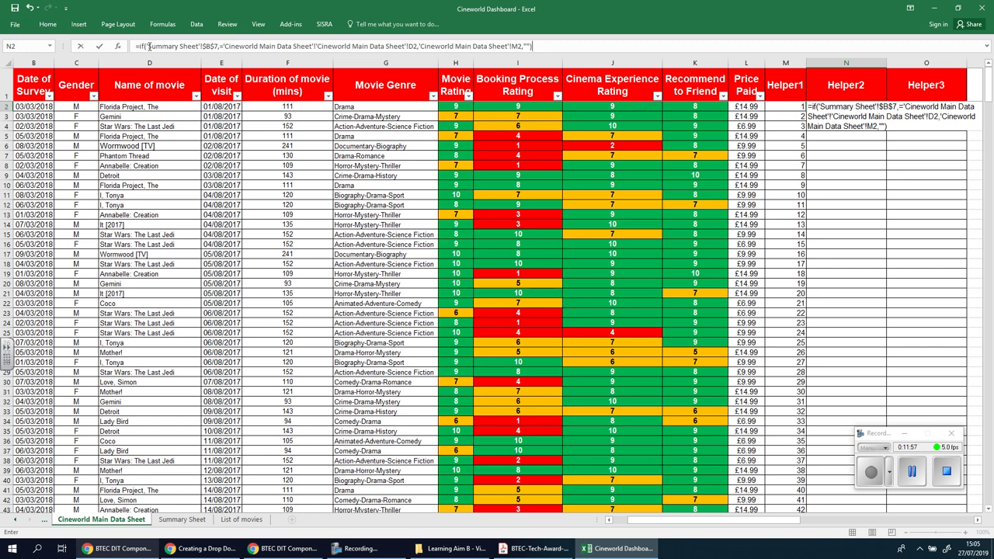
mouse_move(149, 46)
mouse_down()
mouse_move(219, 46)
mouse_move(146, 45)
mouse_up()
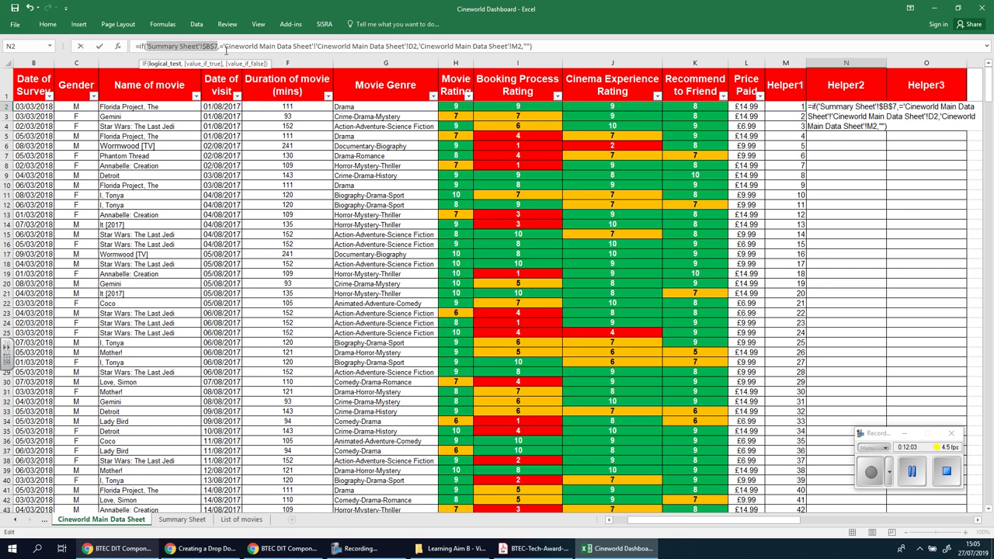
drag(224, 46, 418, 48)
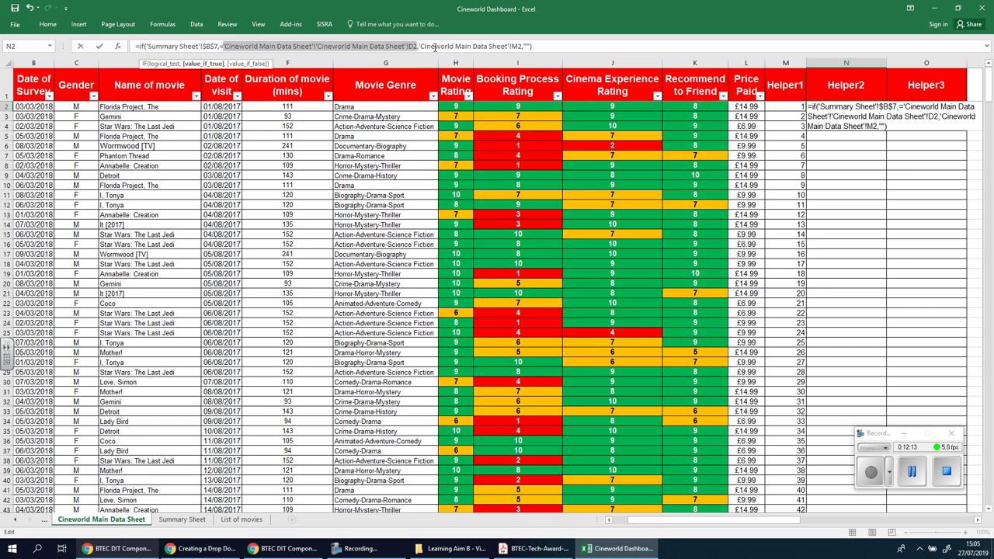
drag(421, 47, 522, 47)
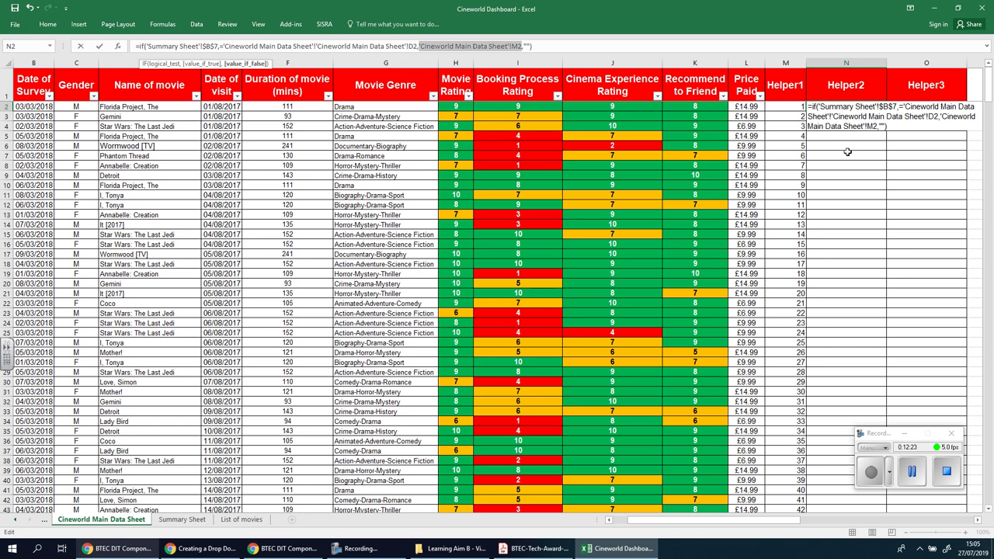
Try to commit the Helper2 IF formula in N2
key(Return)
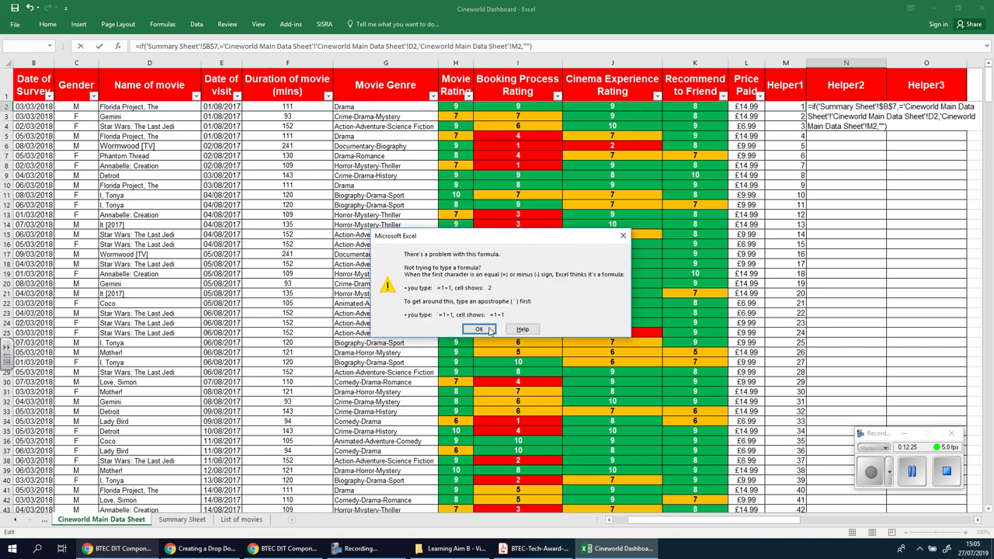
click(479, 329)
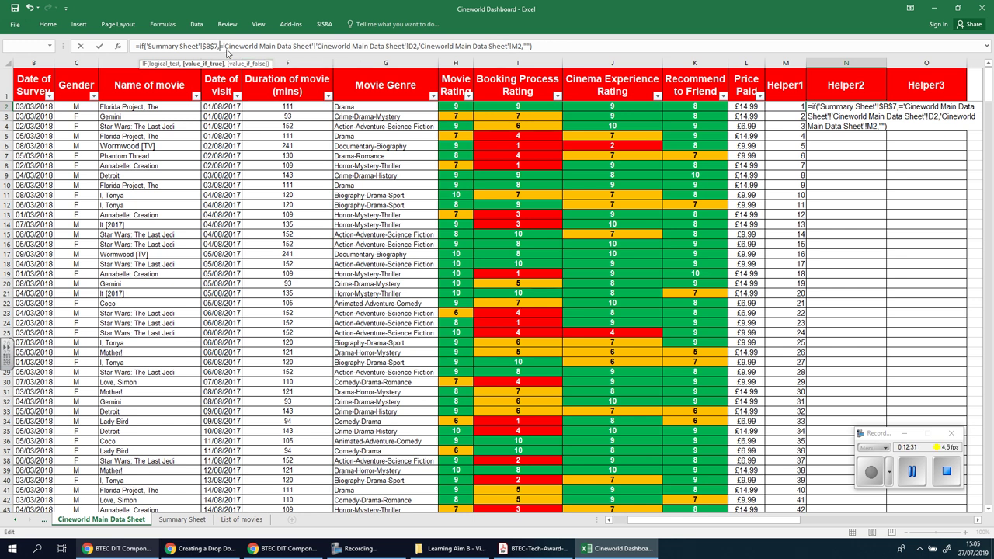
key(Return)
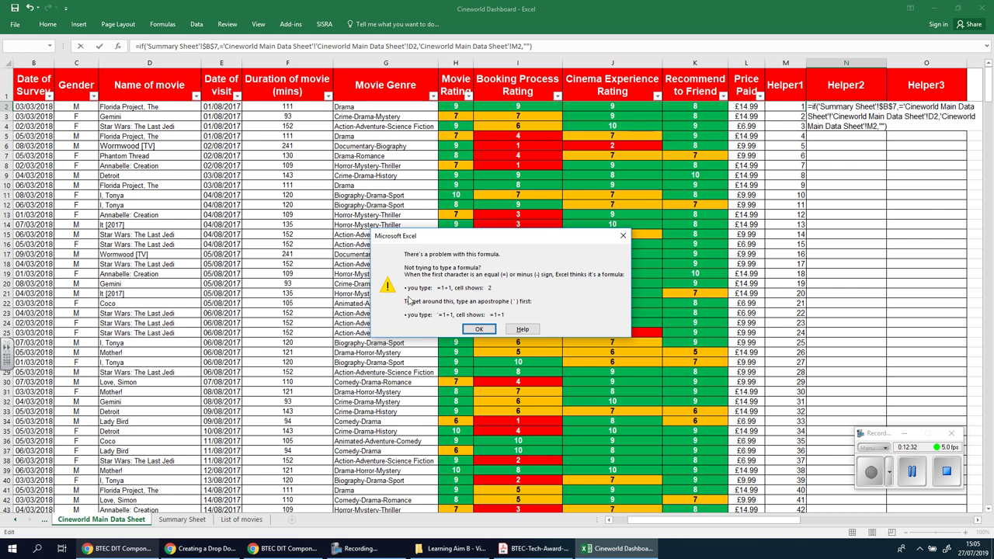
click(479, 329)
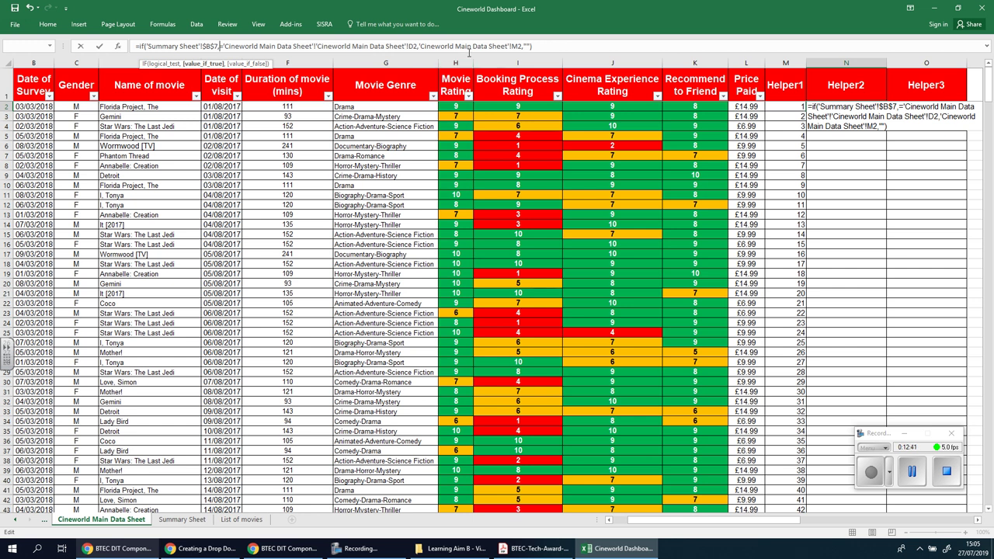
Change $B$7 back to the relative reference B7 in the N2 formula and try to commit it again
click(206, 45)
key(Delete)
key(BackSpace)
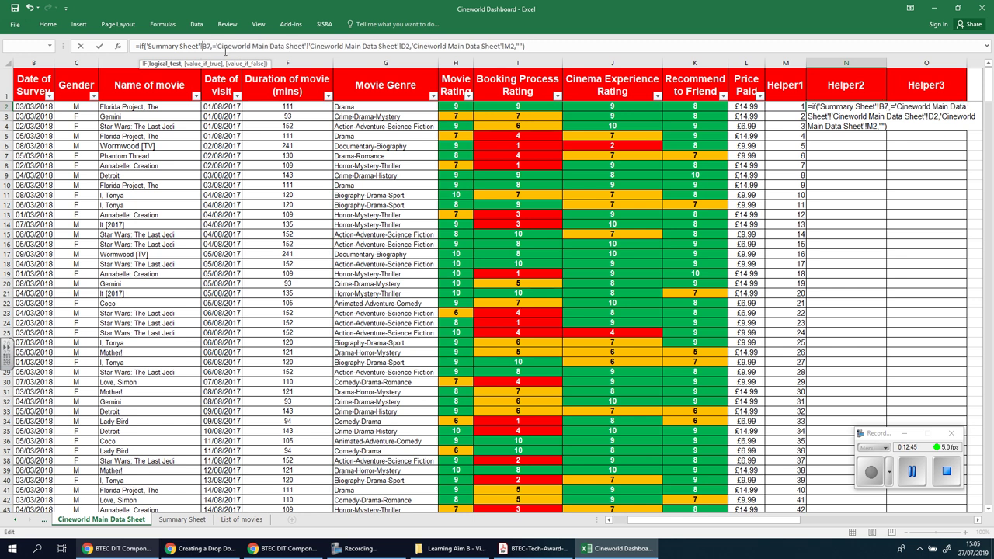
key(Return)
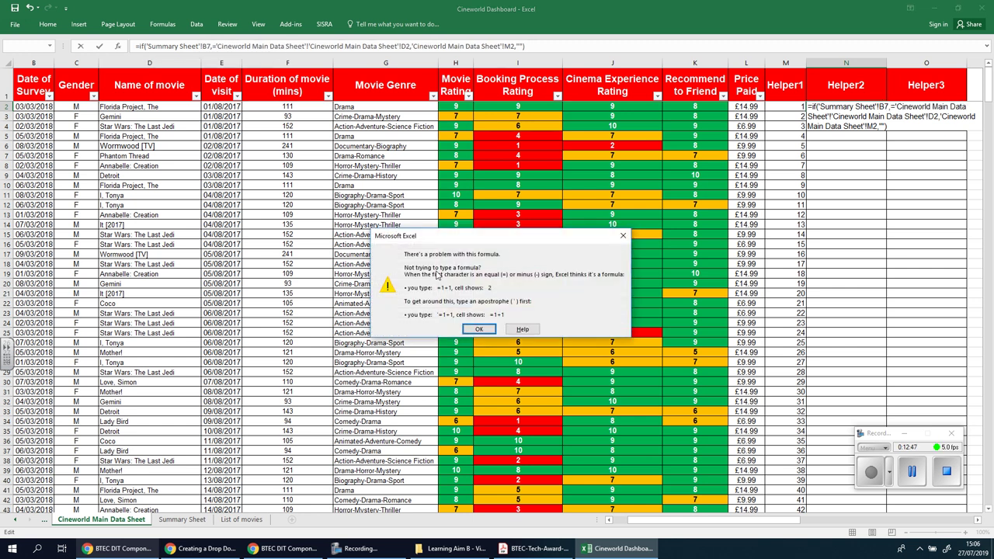
click(480, 327)
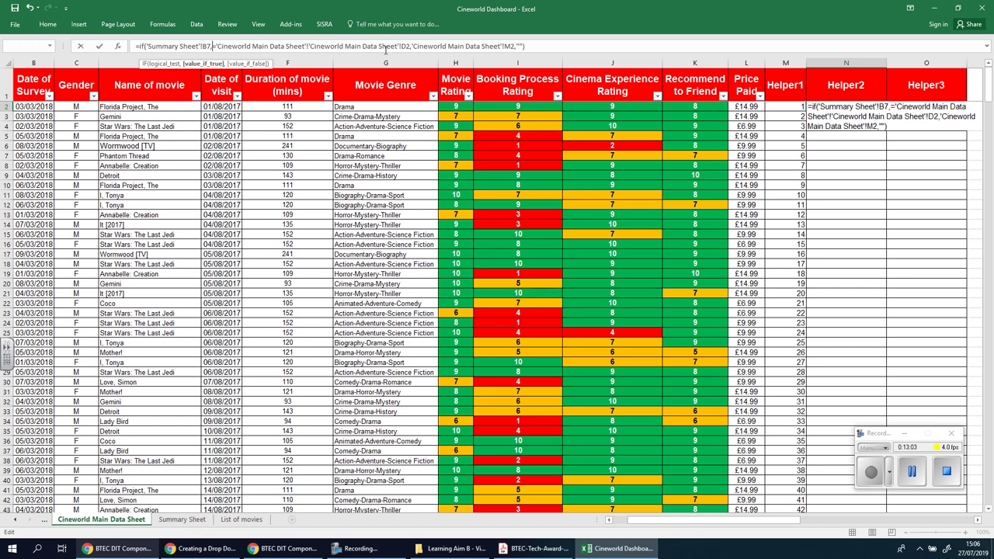
click(522, 47)
click(913, 472)
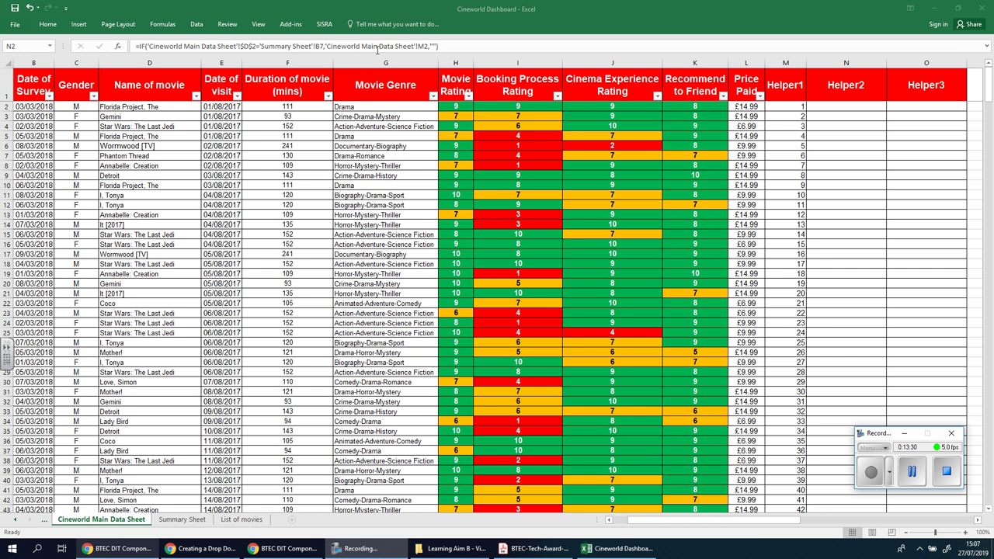
Clear N2 and start a new IF formula testing whether D2 equals cell B7 of the Summary Sheet
click(469, 48)
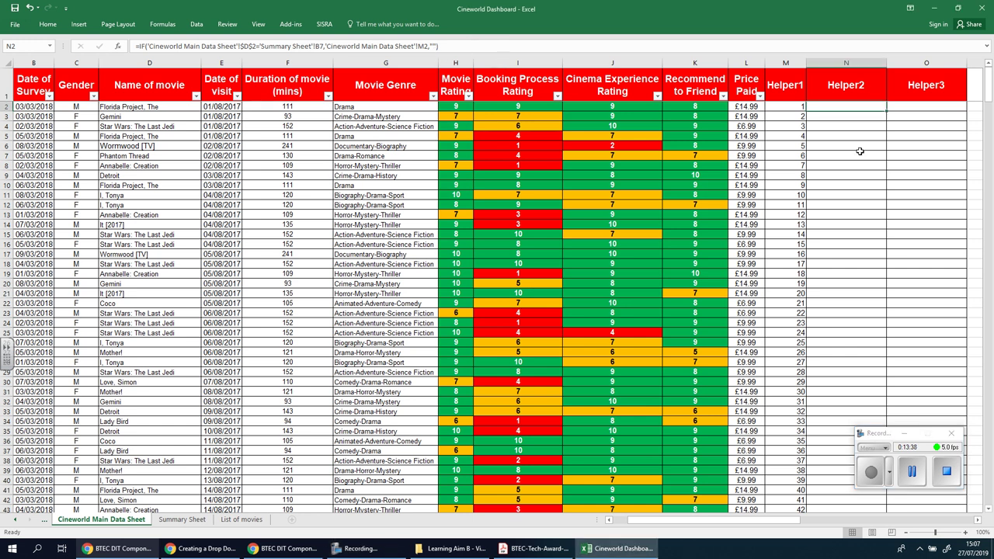
key(Delete)
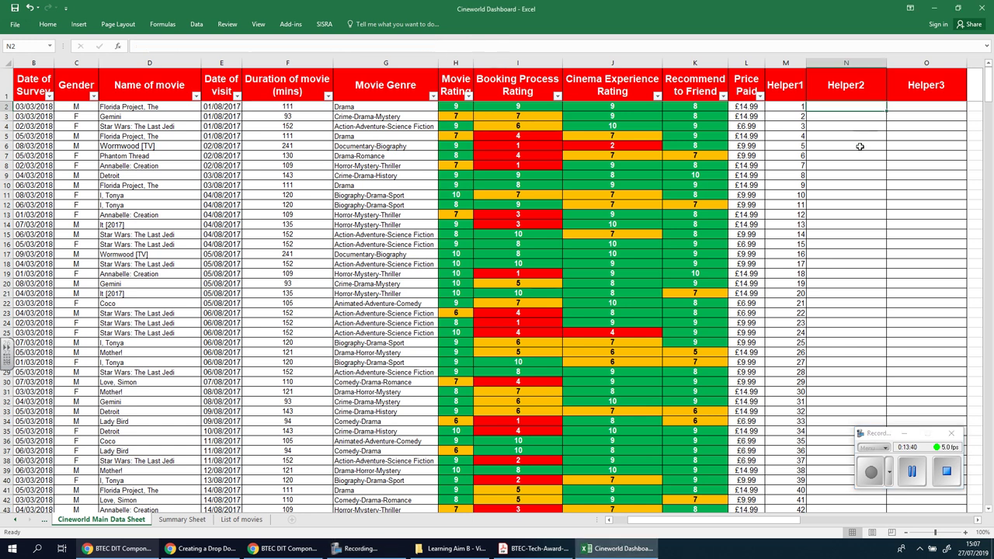
text(=if)
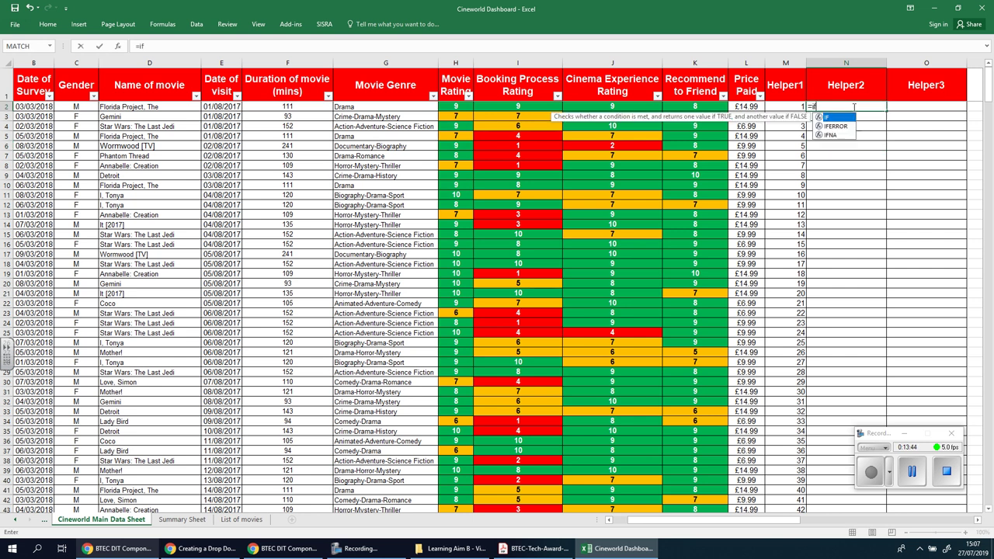
text(()
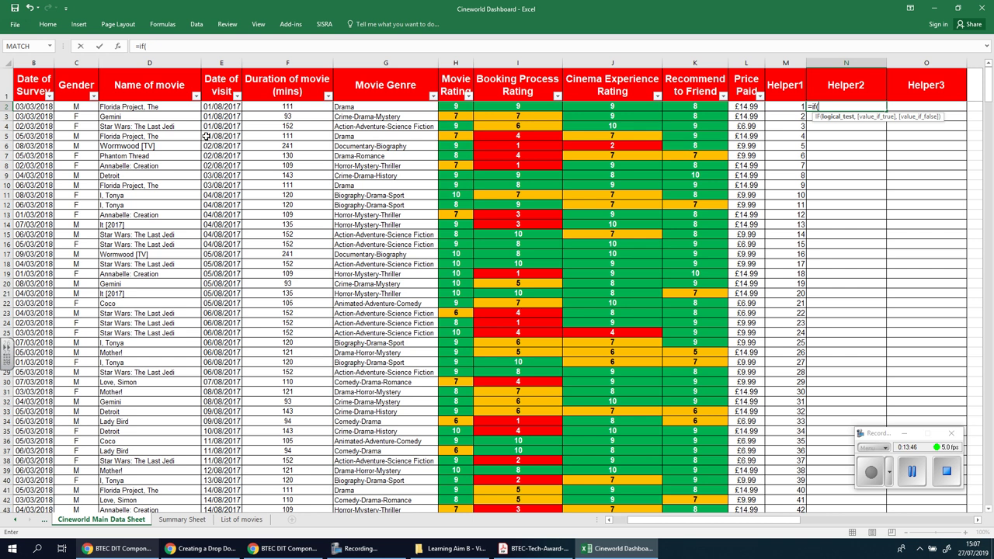
click(162, 107)
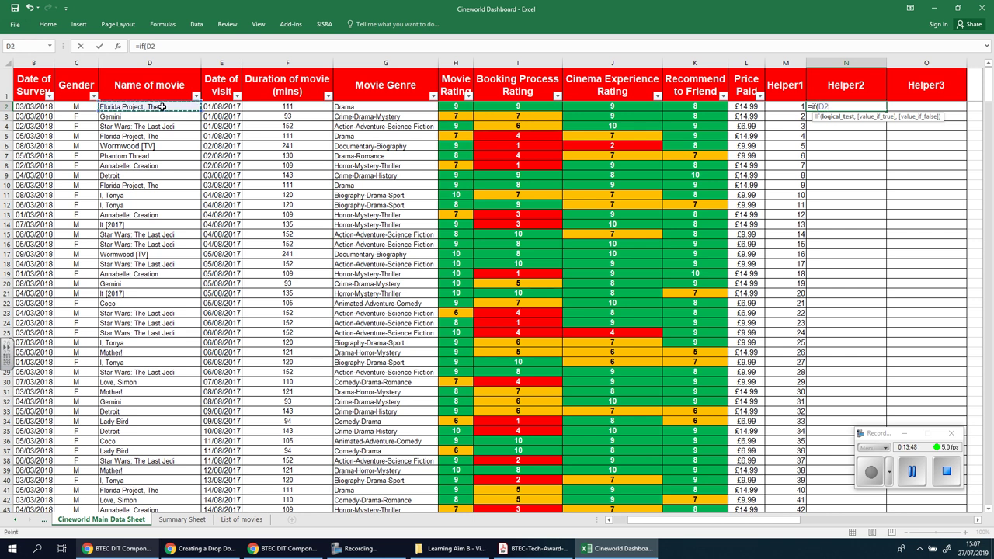
text(=)
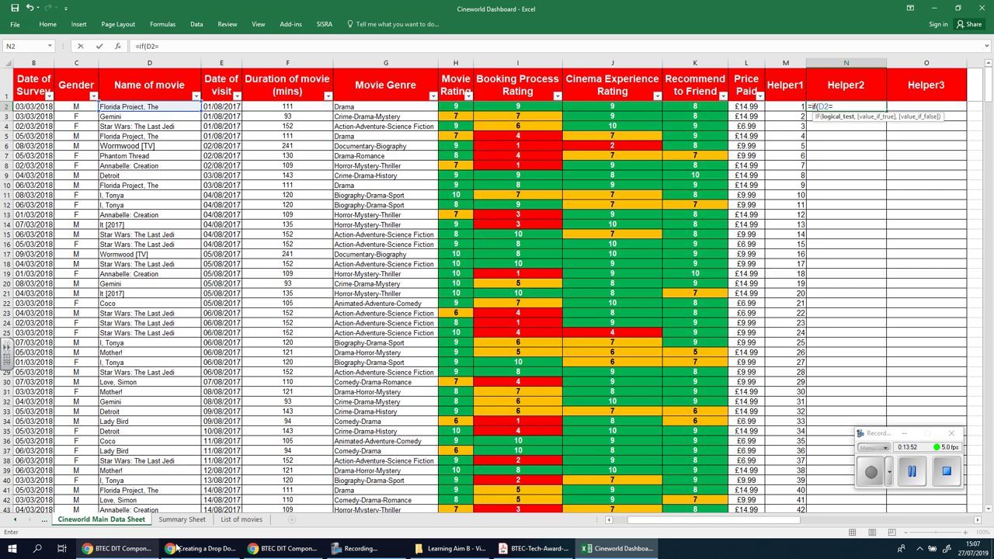
click(183, 519)
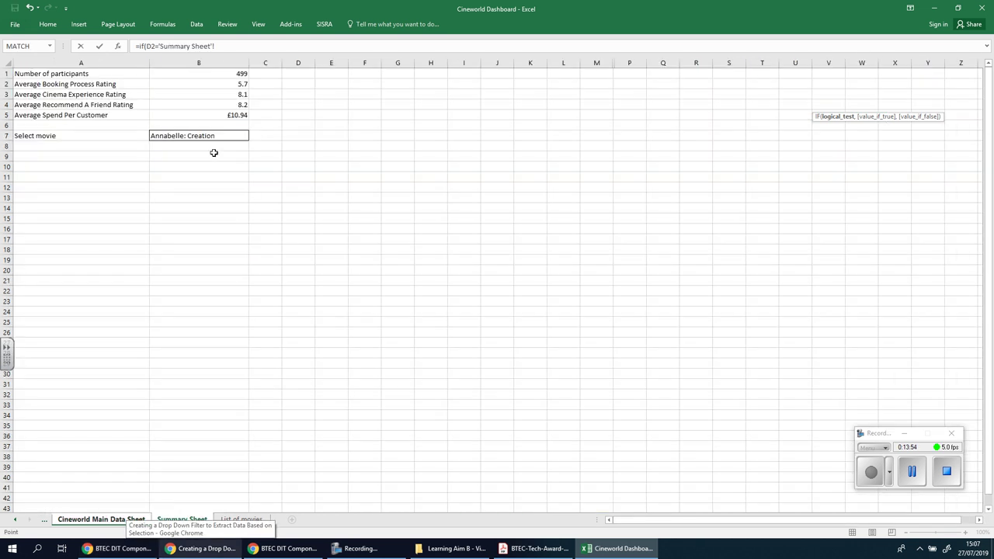
click(209, 135)
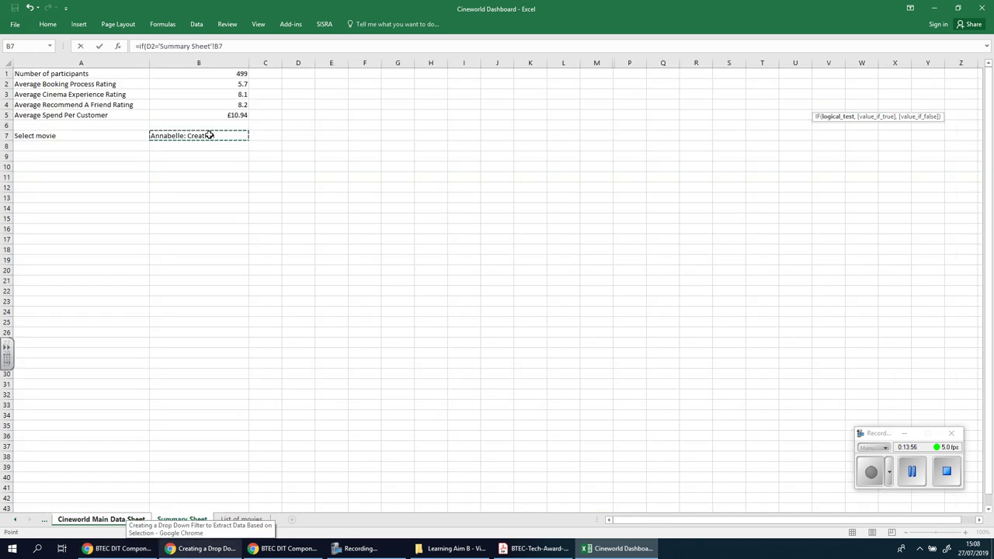
Complete the N2 IF formula to return Helper1 cell M2 from the main data sheet when true and "" when false
text(,)
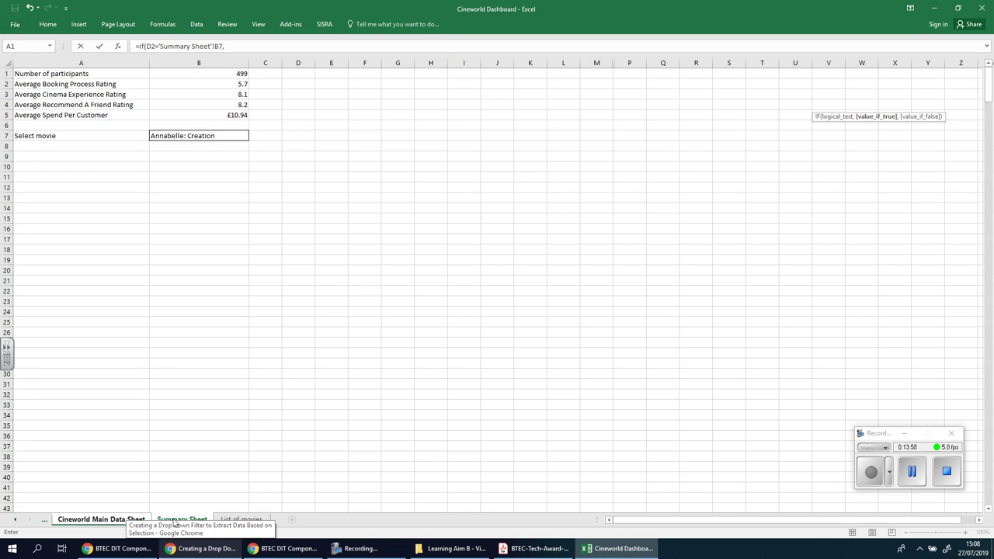
click(101, 519)
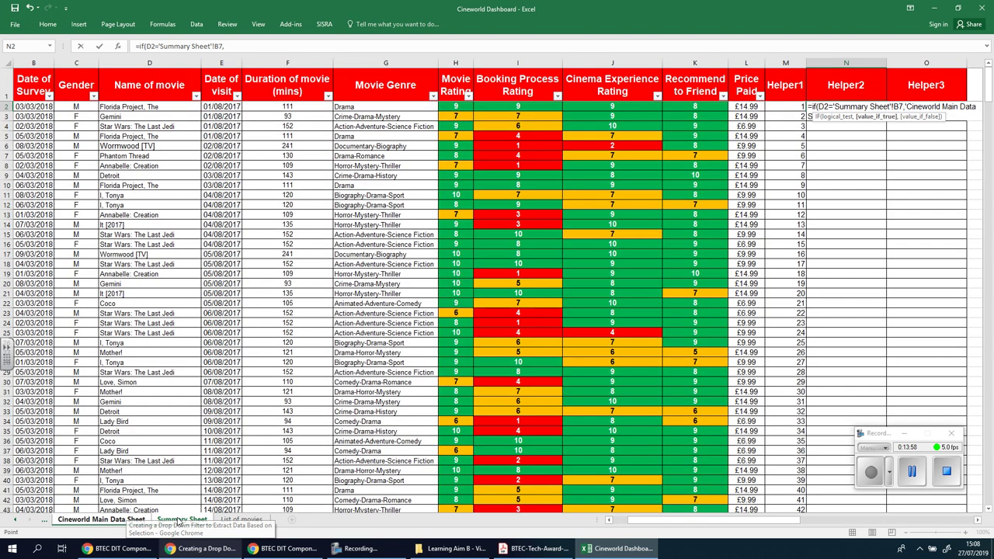
click(778, 107)
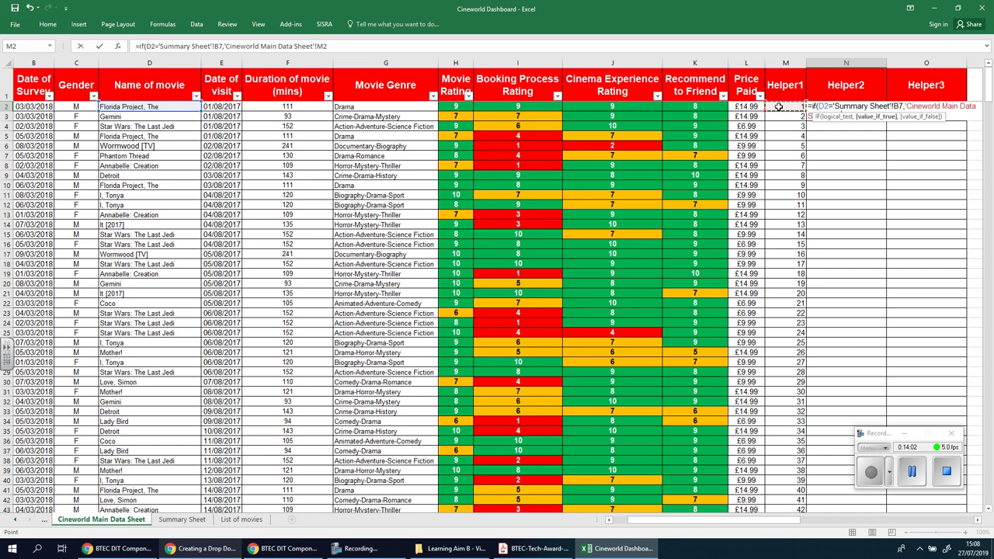
text(,)
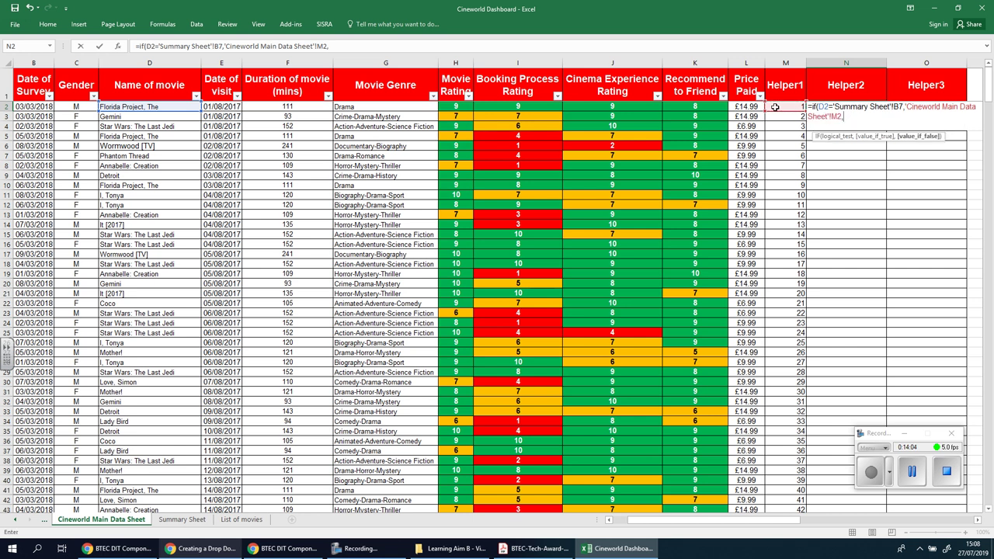
text(""))
key(Return)
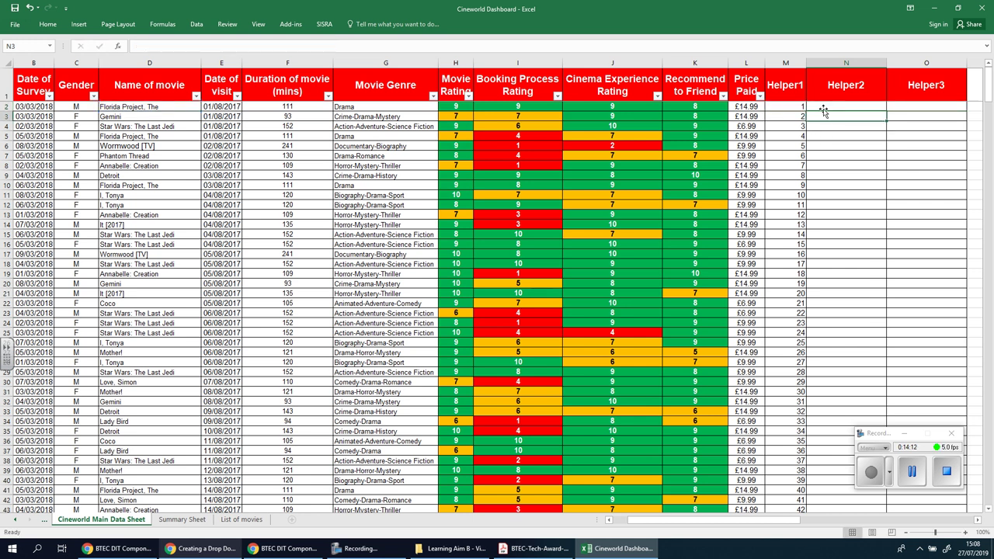
Make the Summary Sheet reference in the N2 formula absolute as $B$7 and commit the formula
click(825, 107)
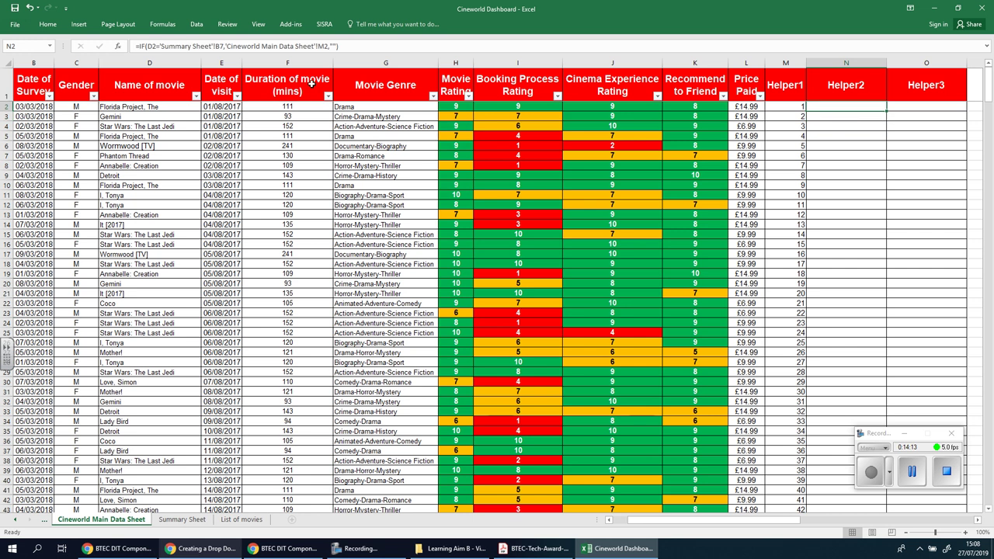
click(217, 46)
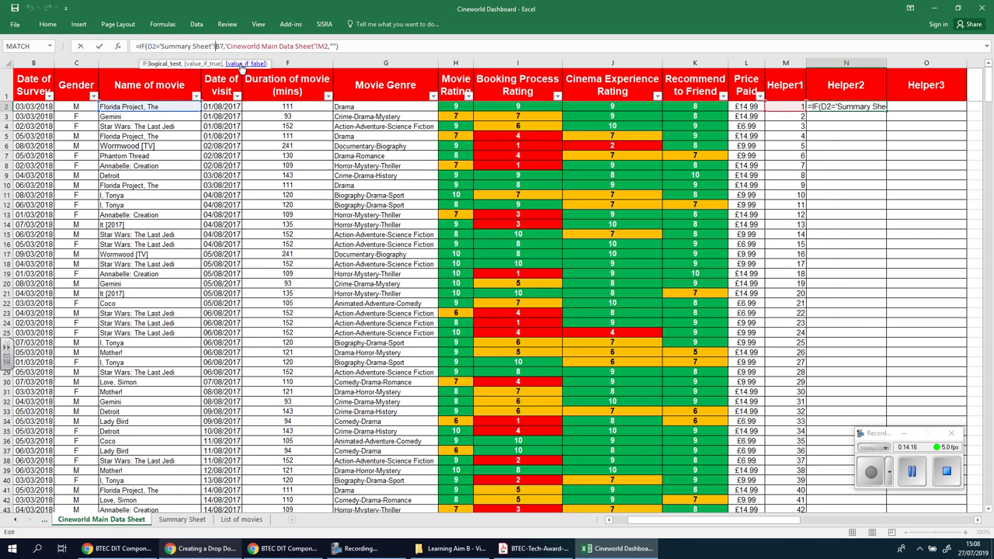
text(!$B)
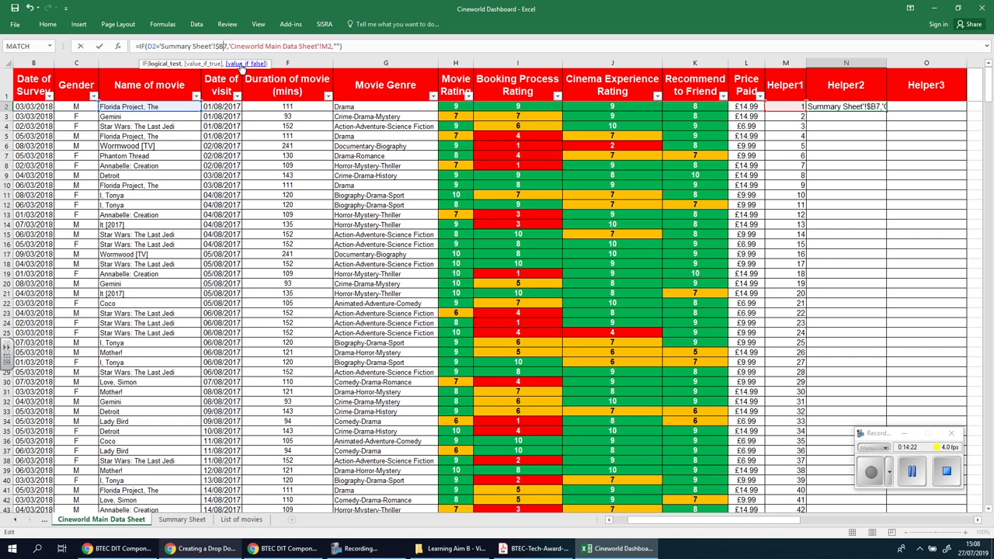
text($)
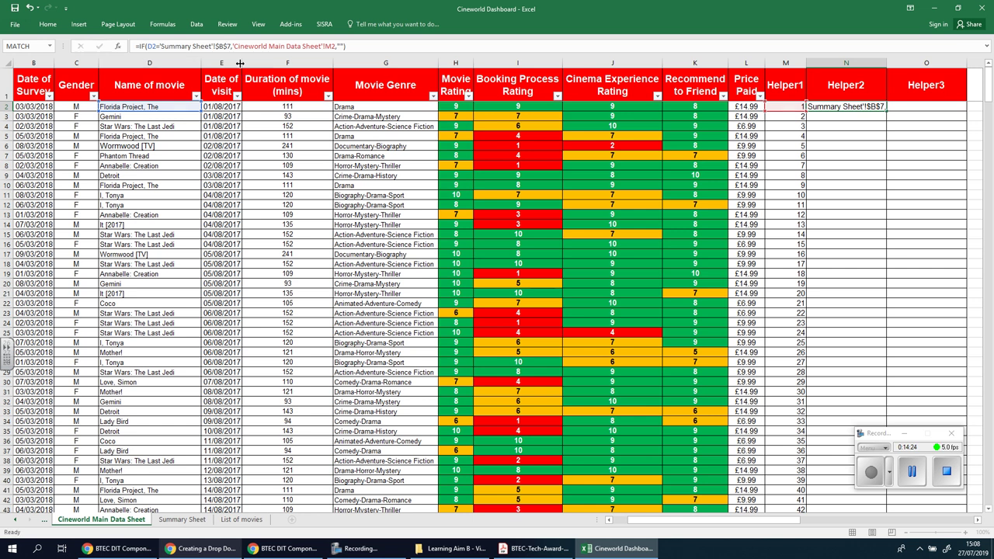
key(Return)
Fill the Helper2 formula from N2 down to N20 as a trial
click(872, 102)
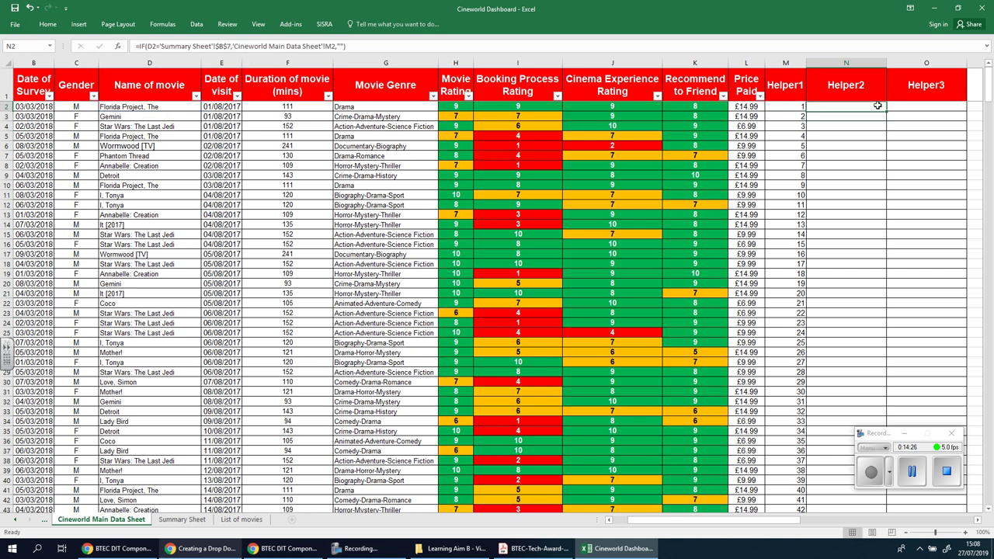
drag(886, 112, 882, 251)
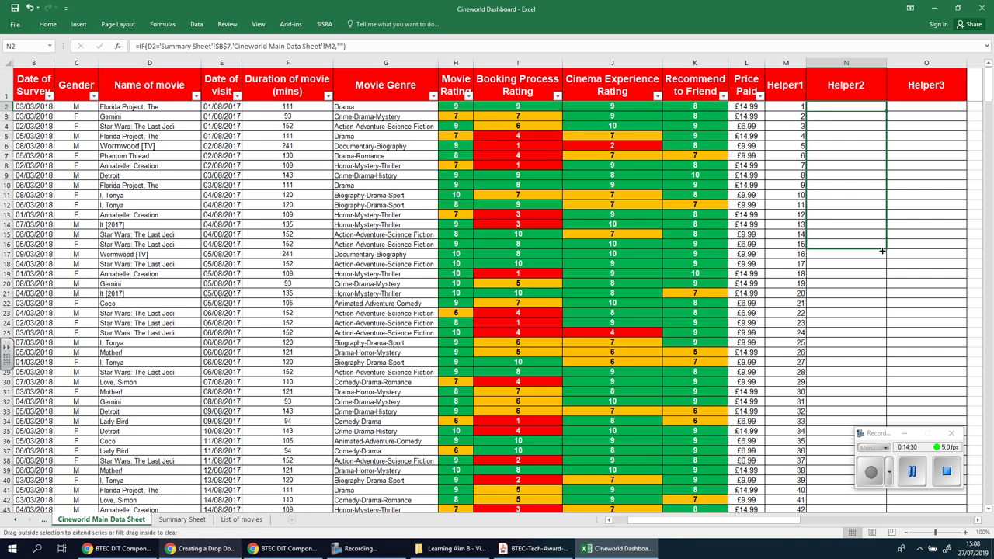
drag(878, 278, 878, 284)
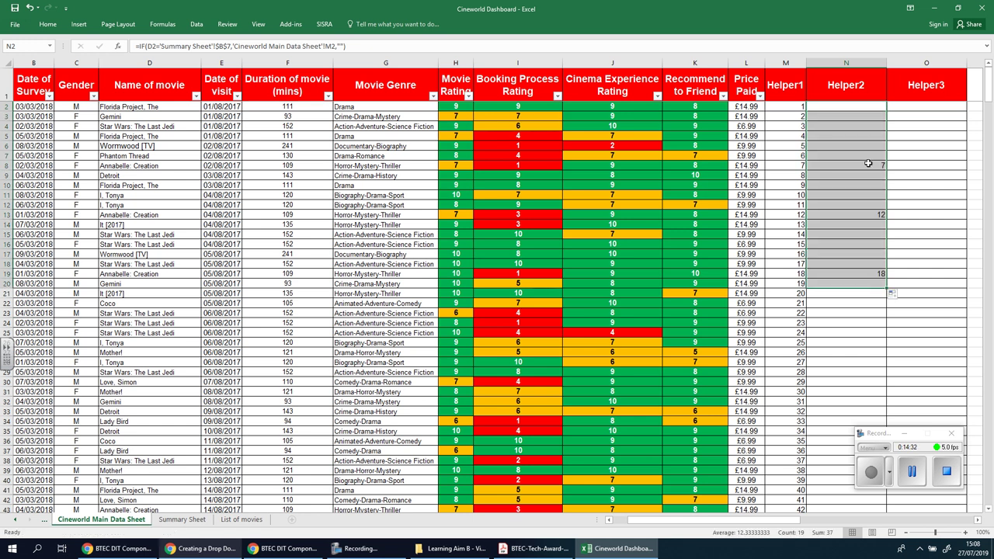
Compare the Helper2 entries in rows 8, 13 and 19 with the movie names in the same rows
drag(867, 165, 44, 166)
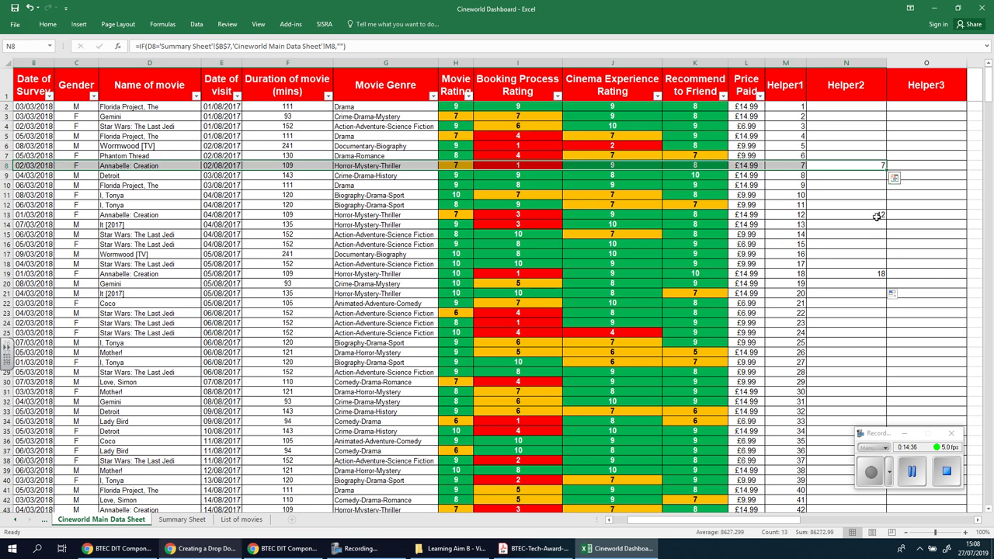
drag(862, 218, 178, 215)
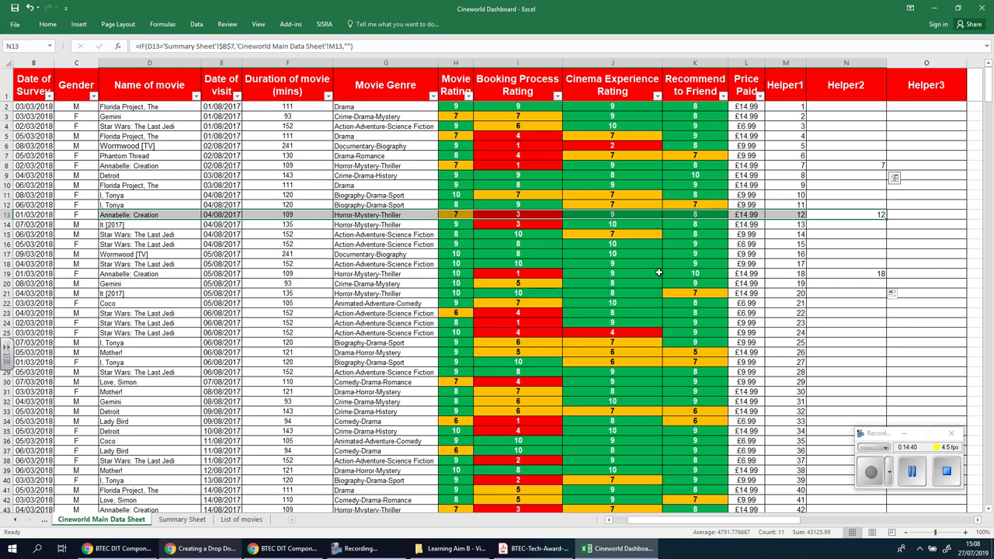
click(888, 211)
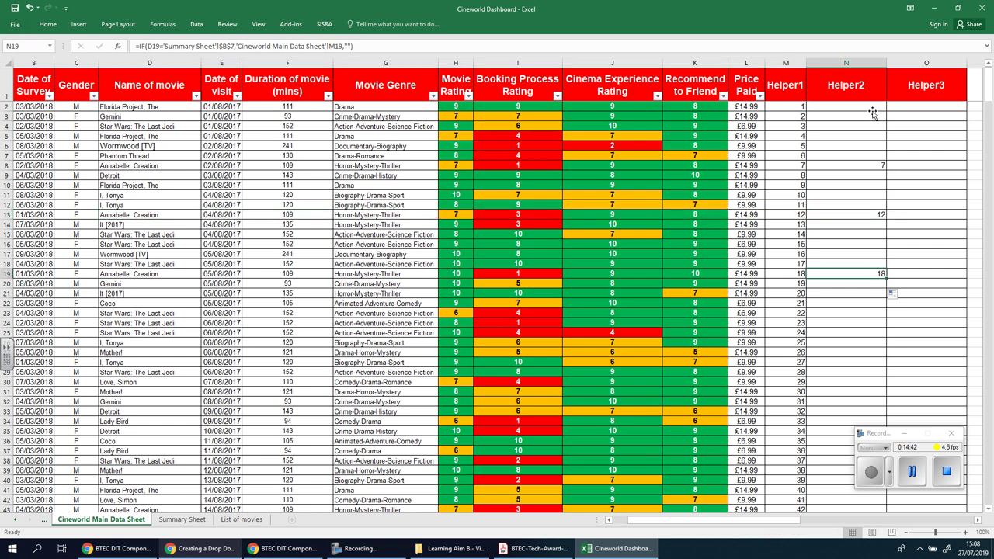
Fill the Helper2 formula from N2 down to the last data row, row 500
click(885, 111)
drag(885, 111, 869, 482)
click(876, 232)
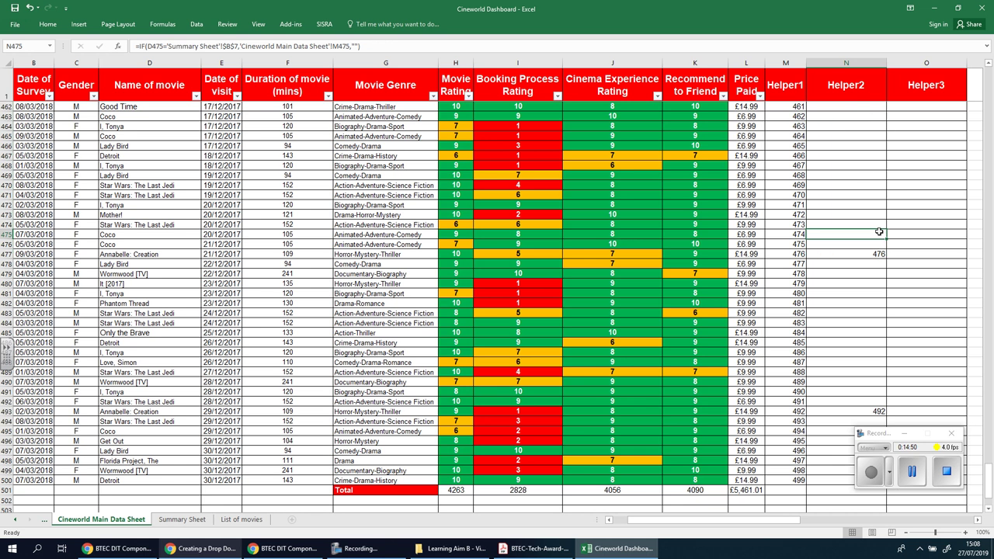
Check the Helper2 entry in row 477 against its movie name and return to the first data row
scroll(878, 232, up, 3)
scroll(878, 231, up, 1)
scroll(814, 222, down, 2)
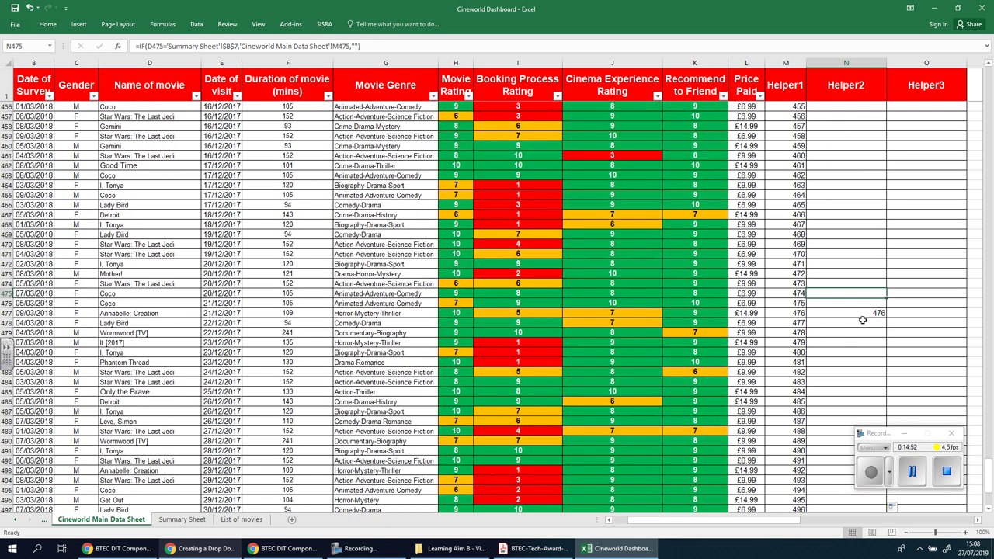
drag(833, 313, 158, 313)
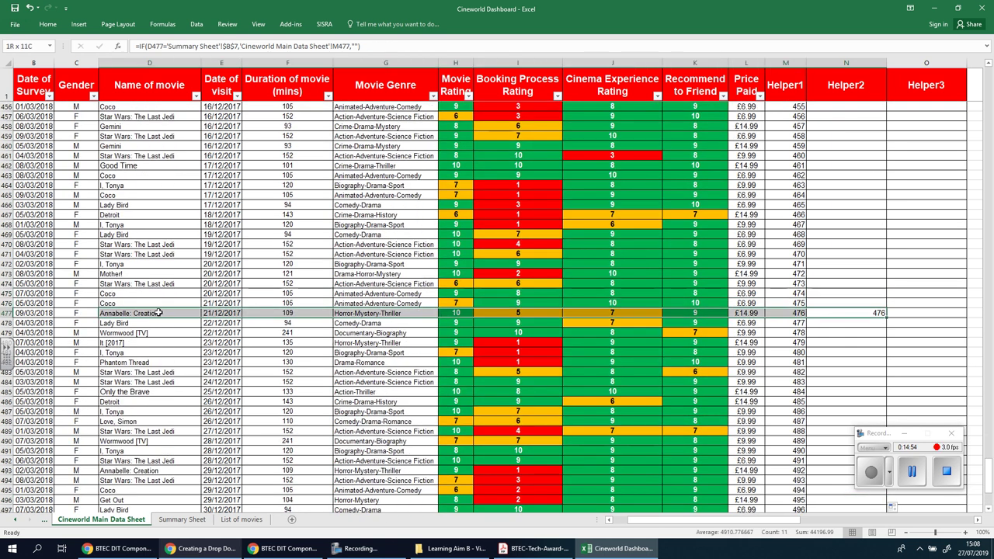
click(857, 244)
scroll(857, 244, up, 12)
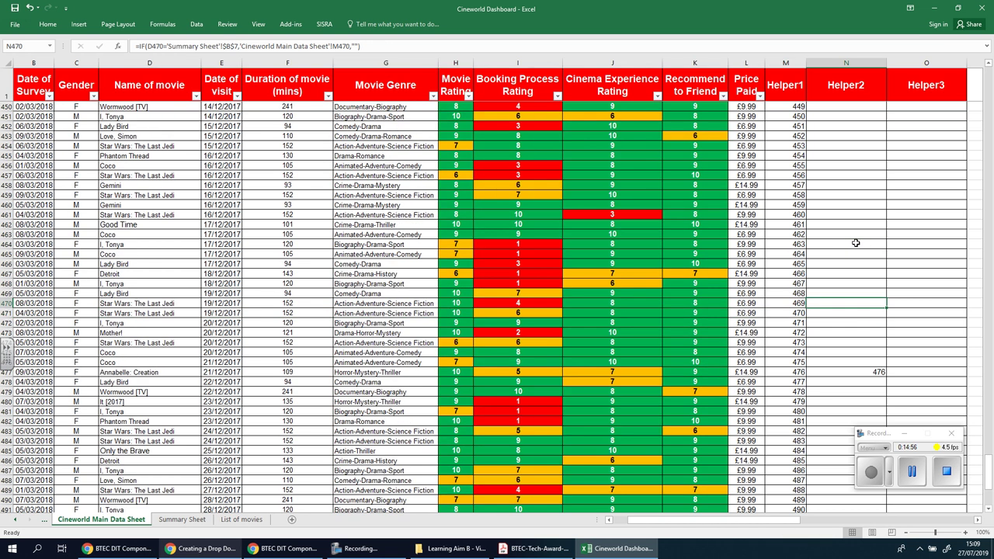
drag(989, 444, 988, 67)
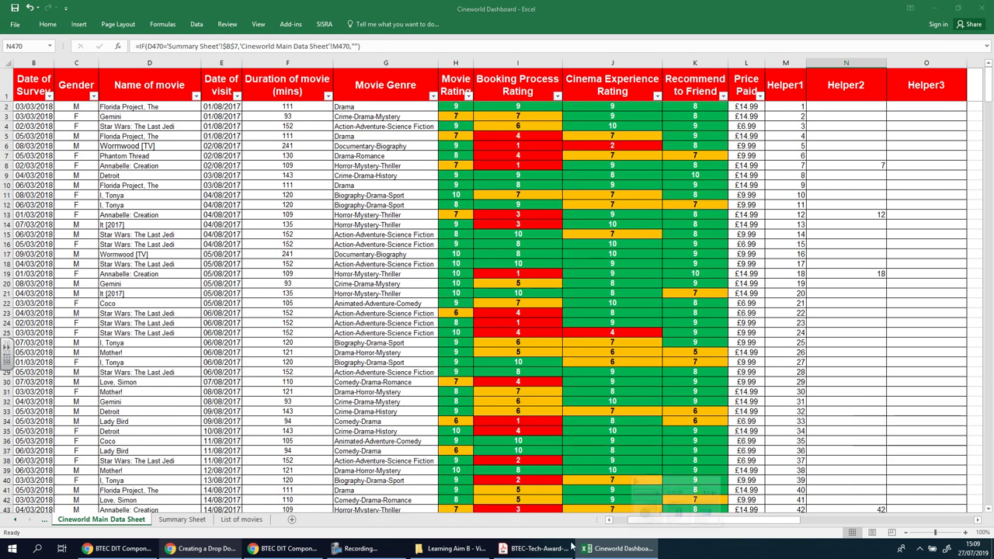
Choose Detroit from the movie dropdown in cell B7 of the Summary Sheet
click(182, 519)
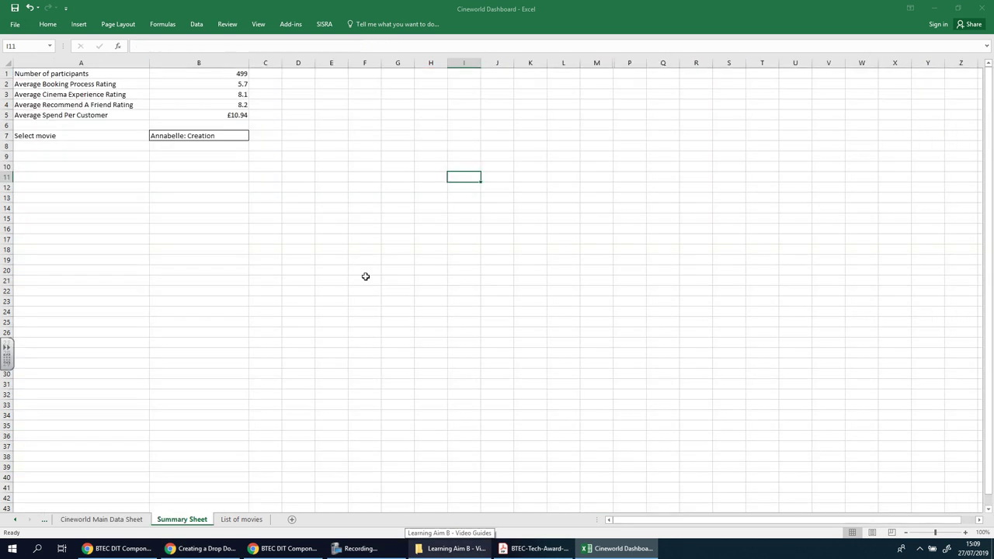
click(207, 136)
click(253, 136)
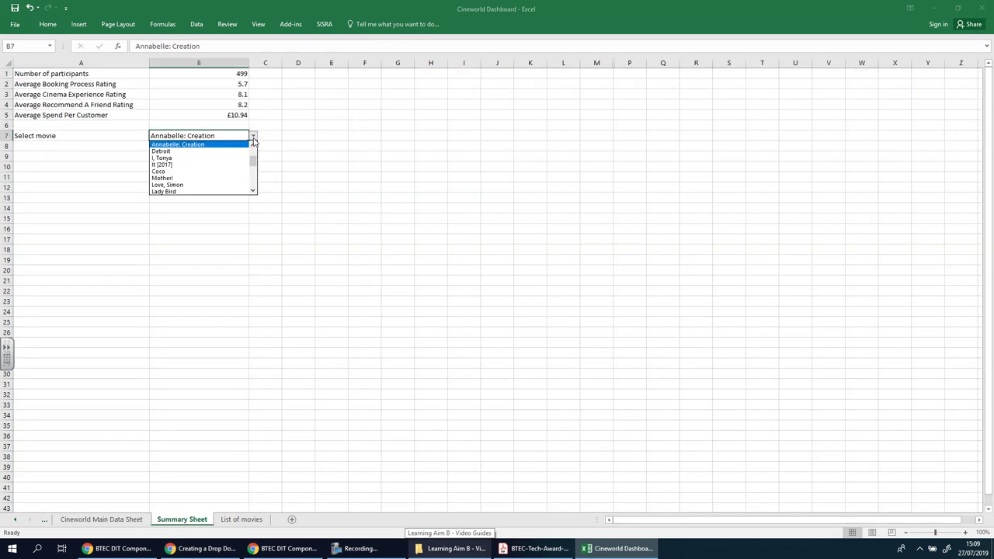
click(211, 151)
click(273, 269)
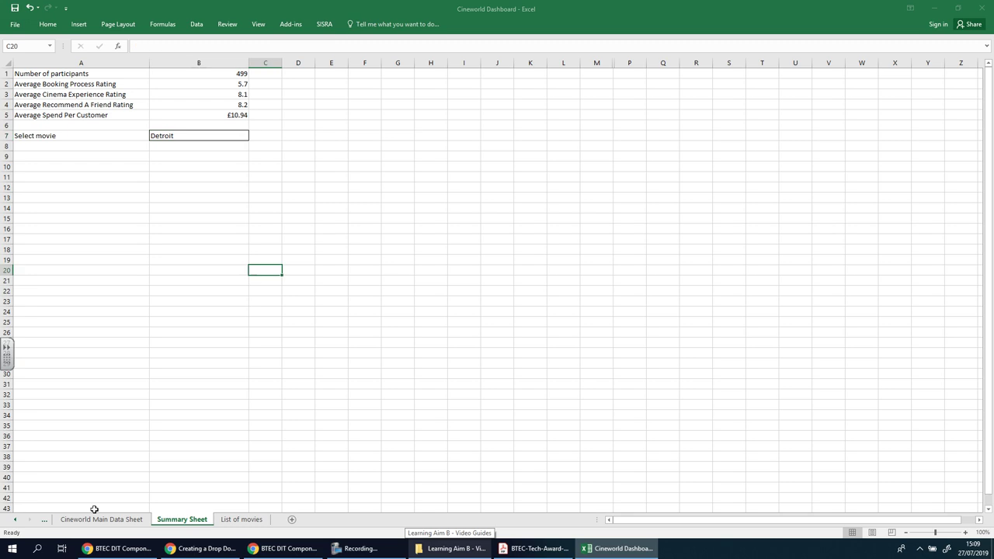
Compare rows 8, 9, 33 and 35 of the Cineworld Main Data Sheet with their Helper2 entries
click(102, 518)
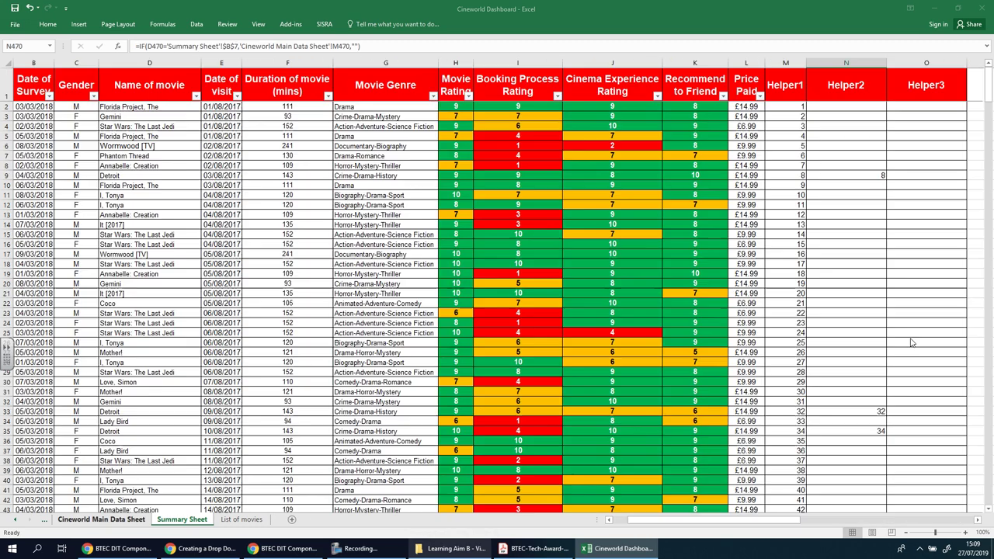
click(863, 176)
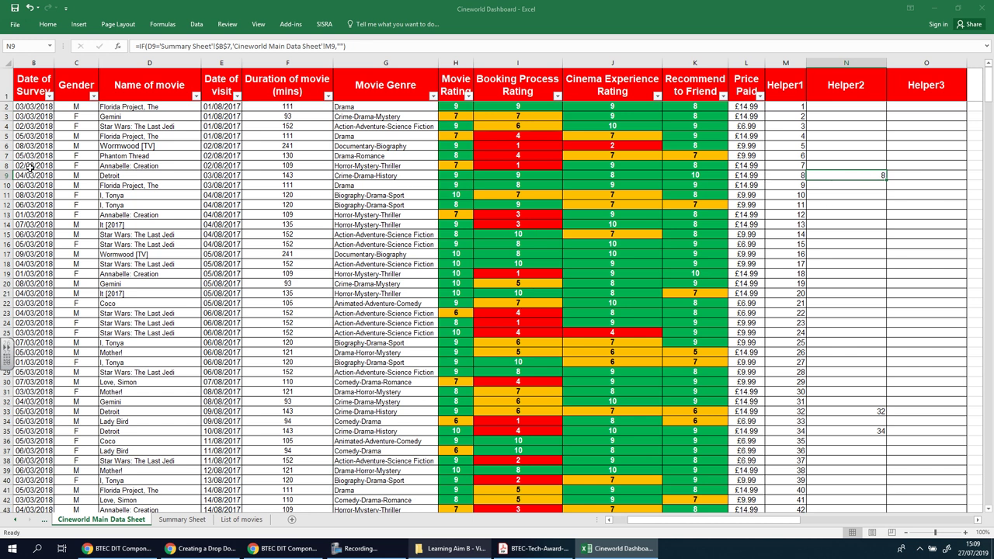
click(7, 166)
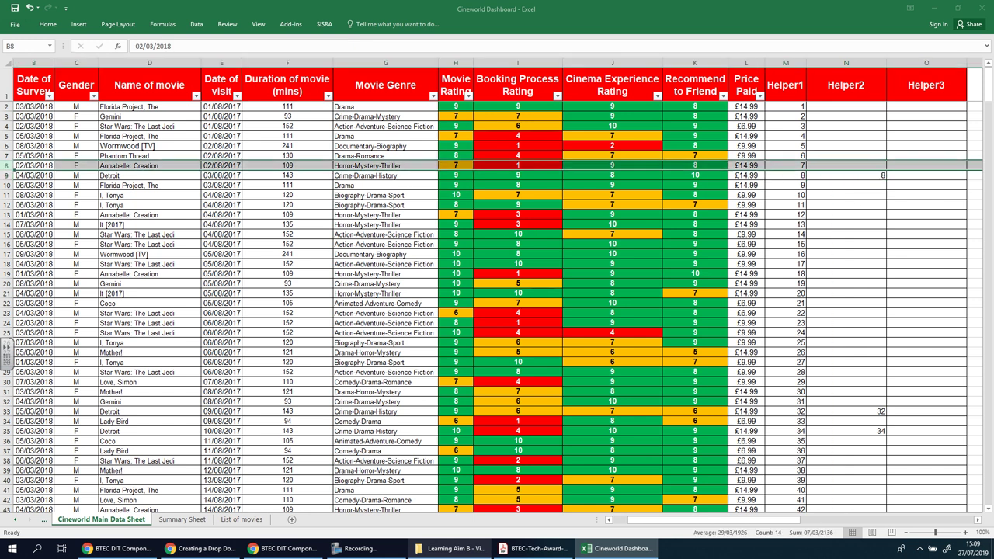
click(7, 175)
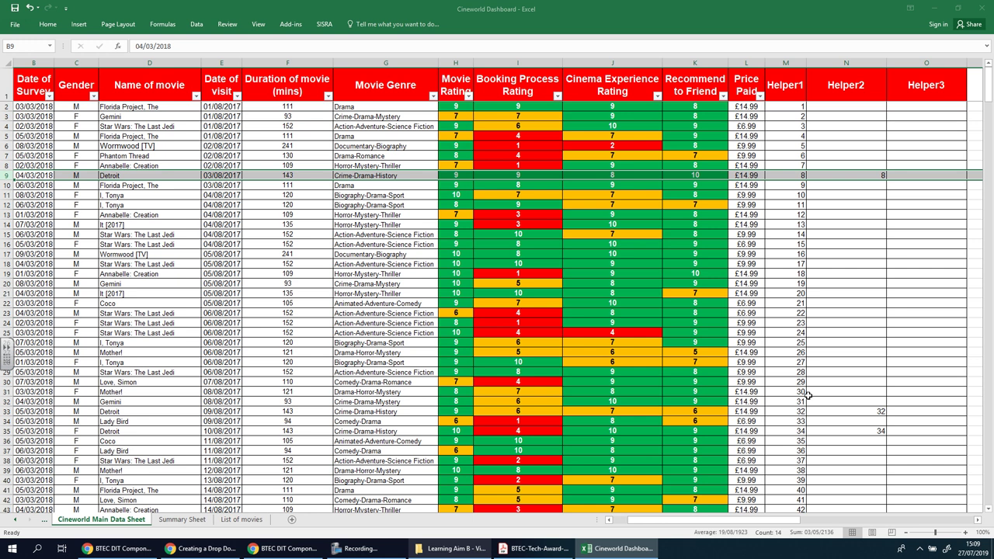
click(7, 412)
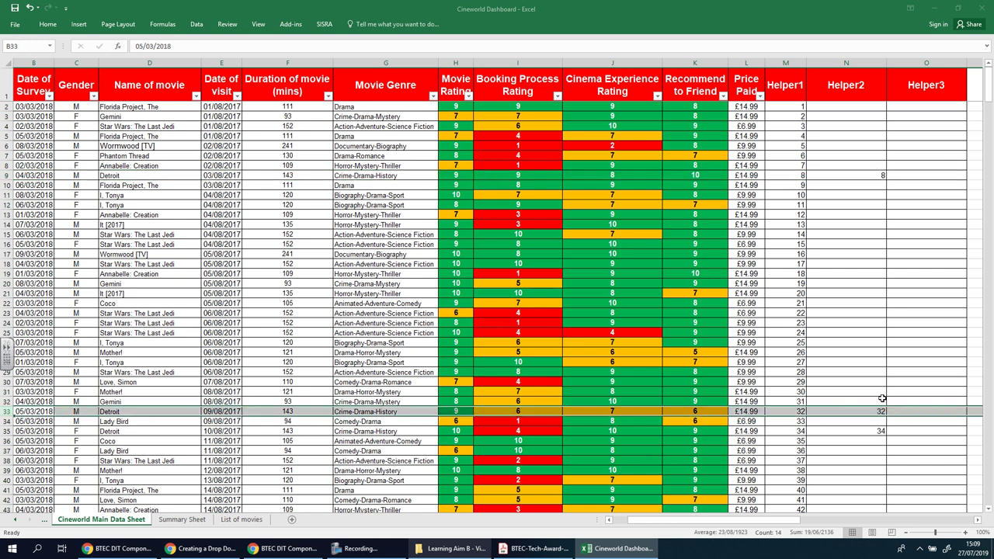
click(8, 430)
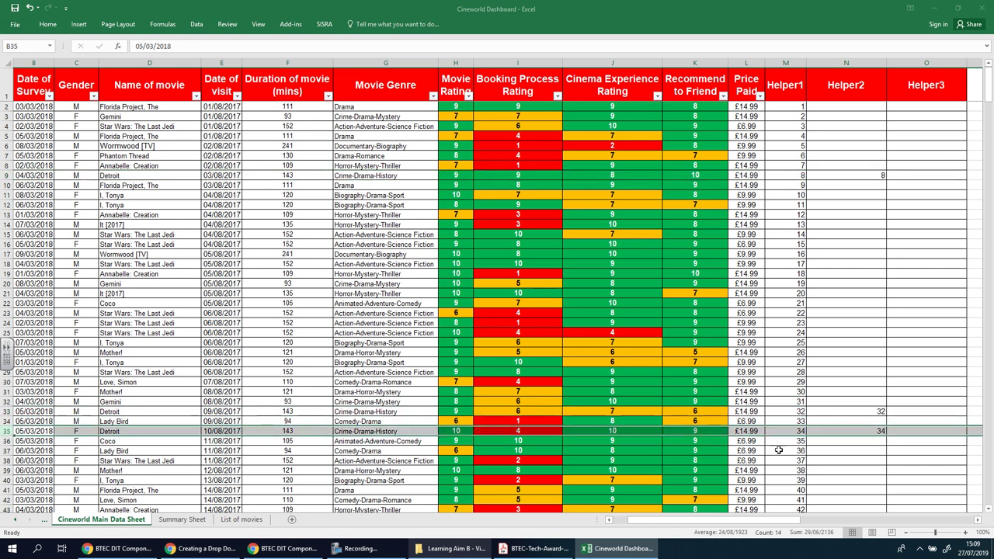
Autofit the width of the Helper2 column
click(866, 255)
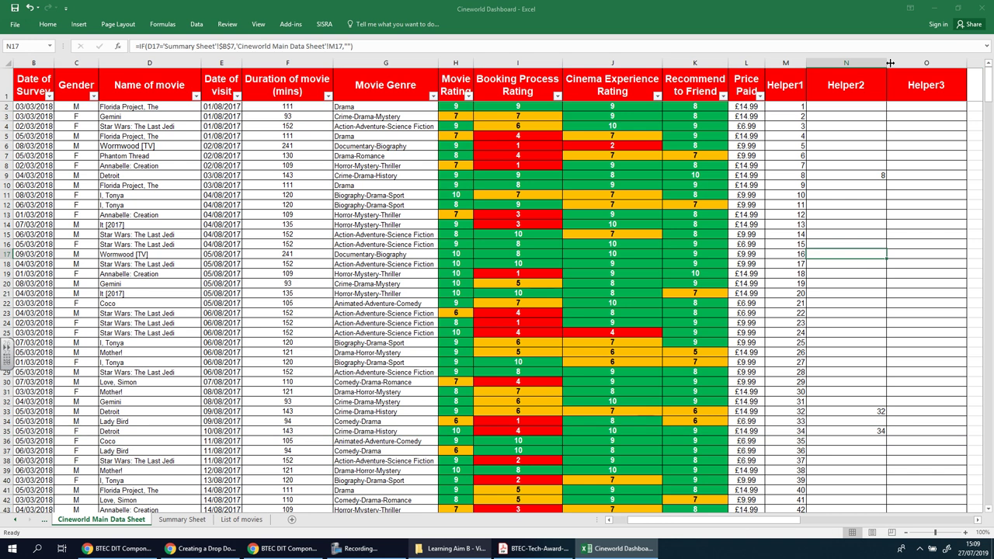
double_click(887, 62)
click(895, 174)
click(894, 127)
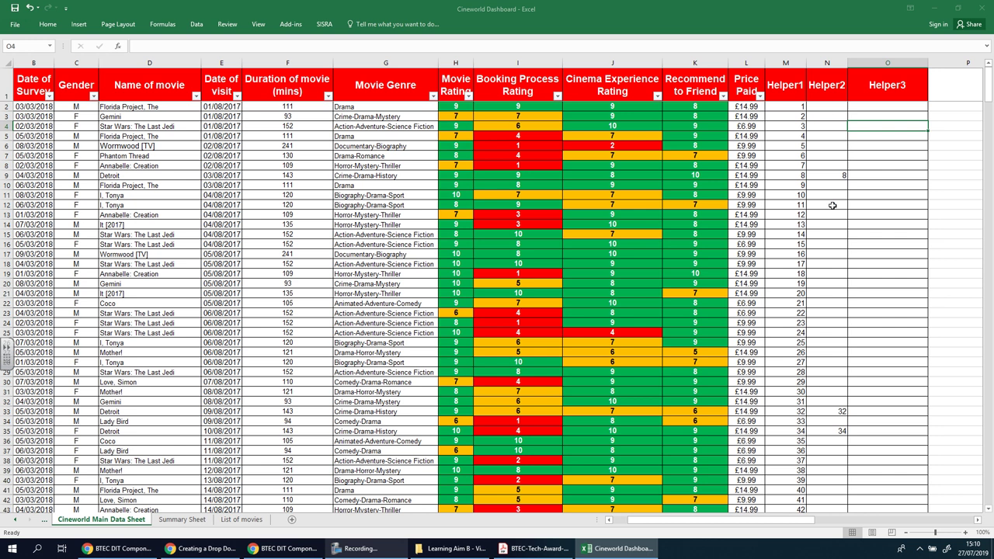
click(830, 88)
right_click(837, 91)
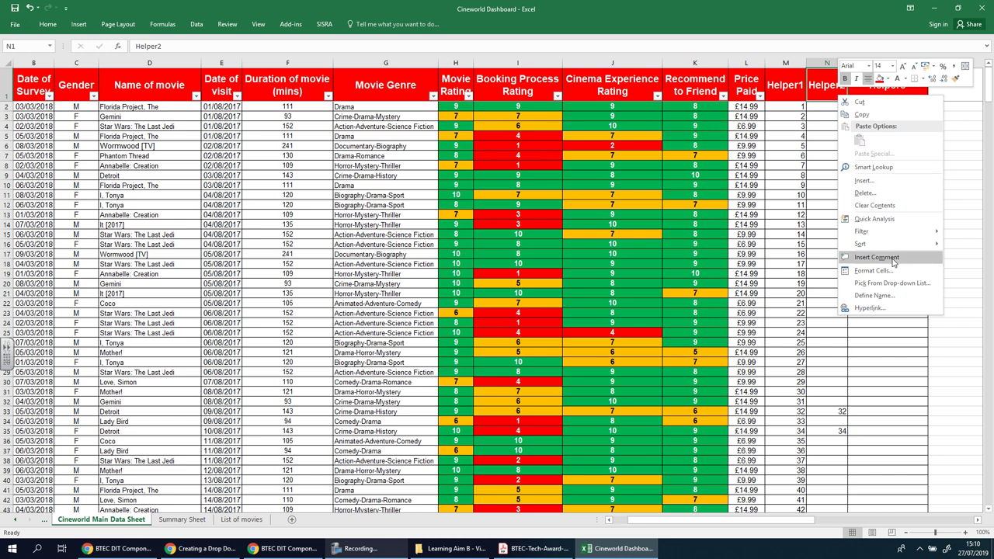
key(Escape)
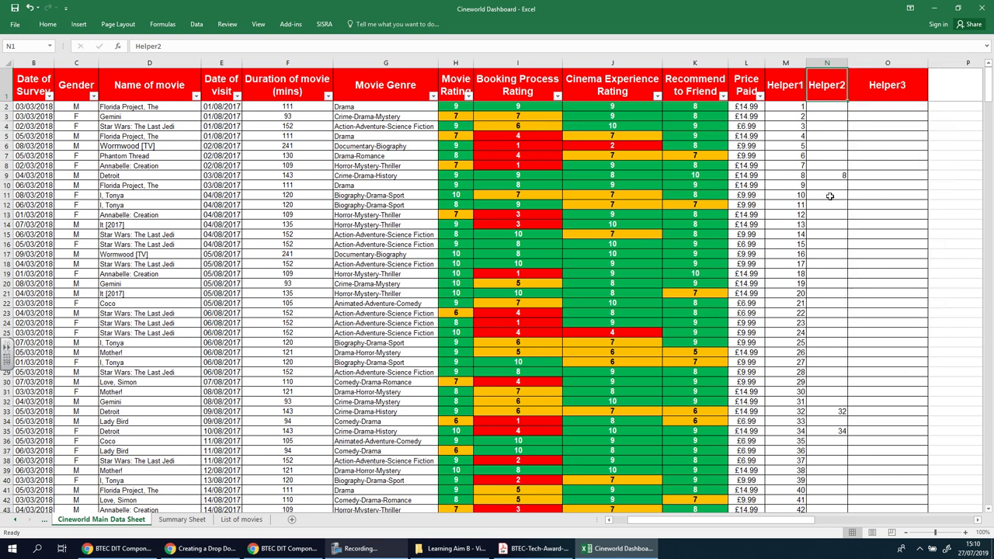
Go from N2 to the end of the Helper2 column to check how far the formula extends
click(820, 109)
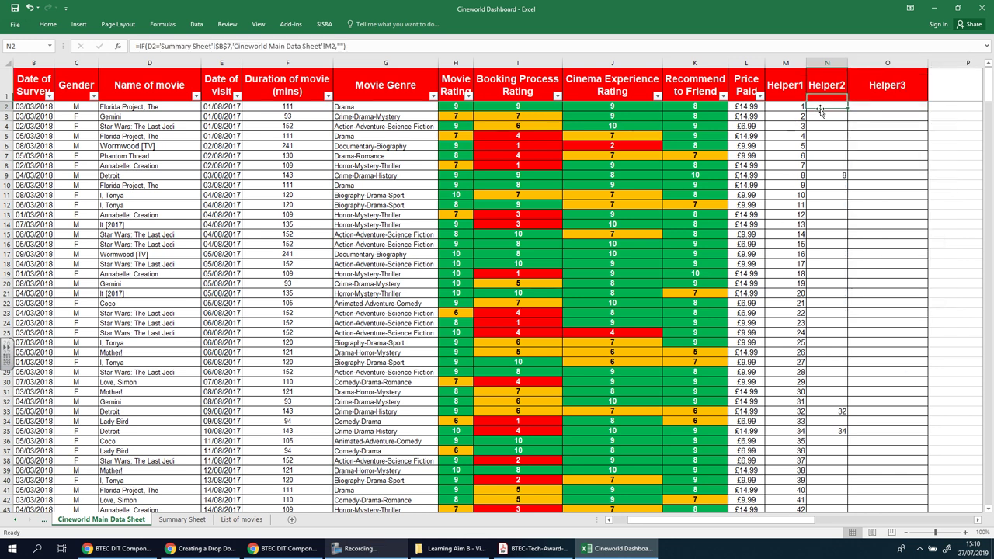
key(ctrl+Down)
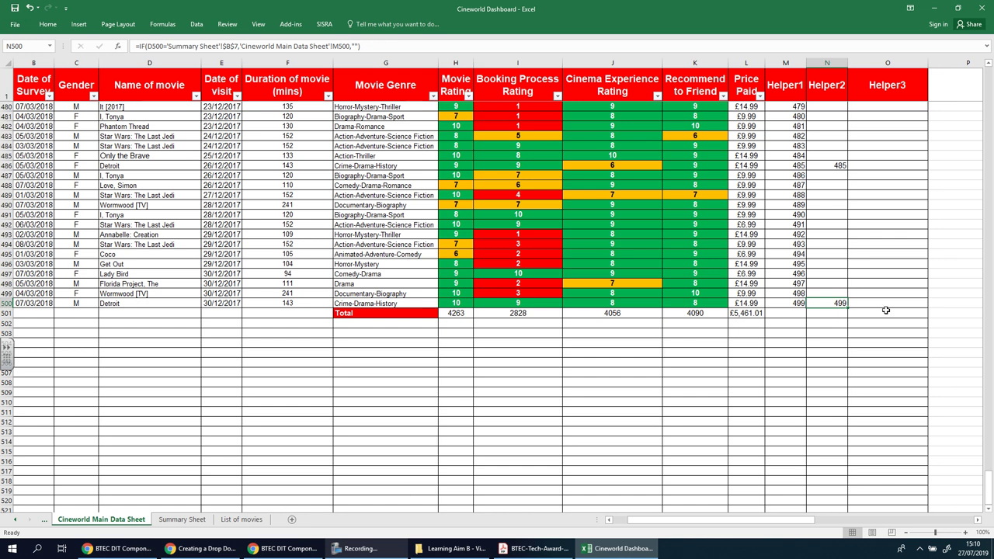
key(Return)
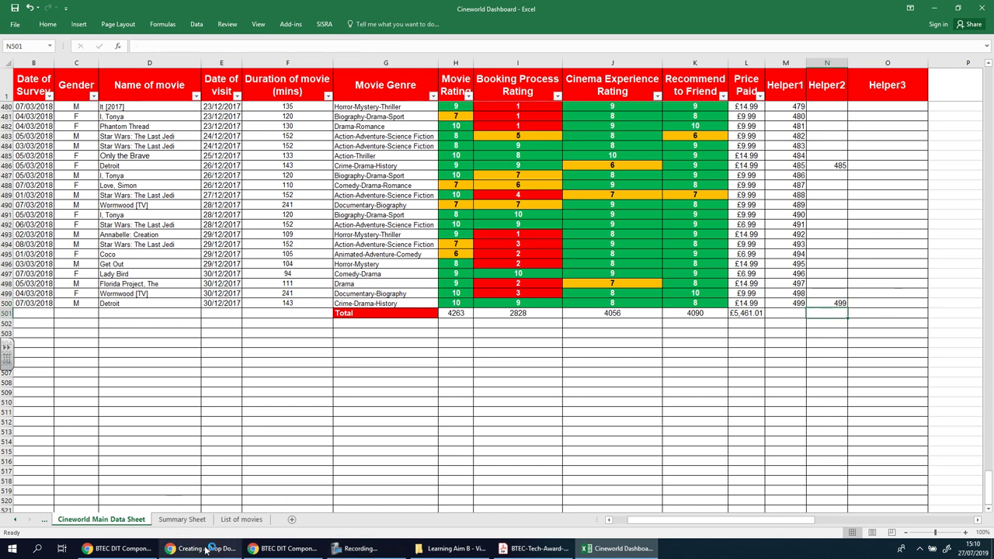
Switch to the Google Docs mock document, view the area below Section 10, and return to the Excel workbook
click(306, 551)
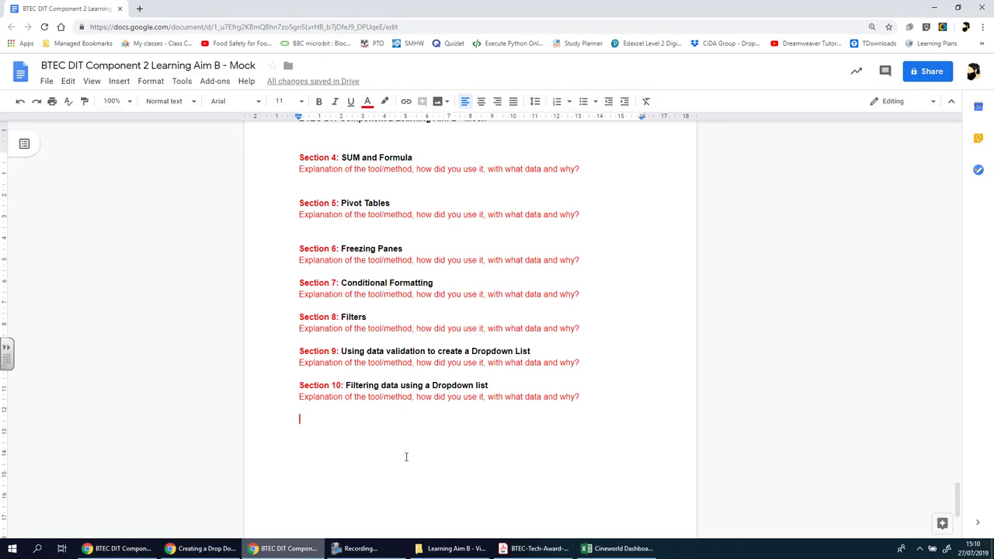
click(333, 434)
click(650, 540)
Return to the first data rows and examine the Helper3 column beside the Helper2 entry in row 9
scroll(837, 239, down, 10)
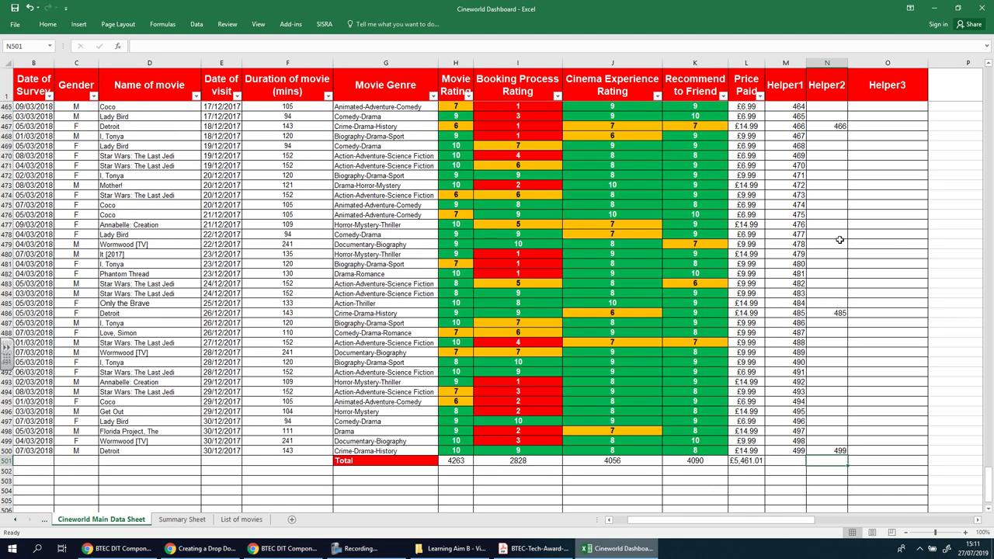
drag(988, 463, 988, 68)
click(880, 107)
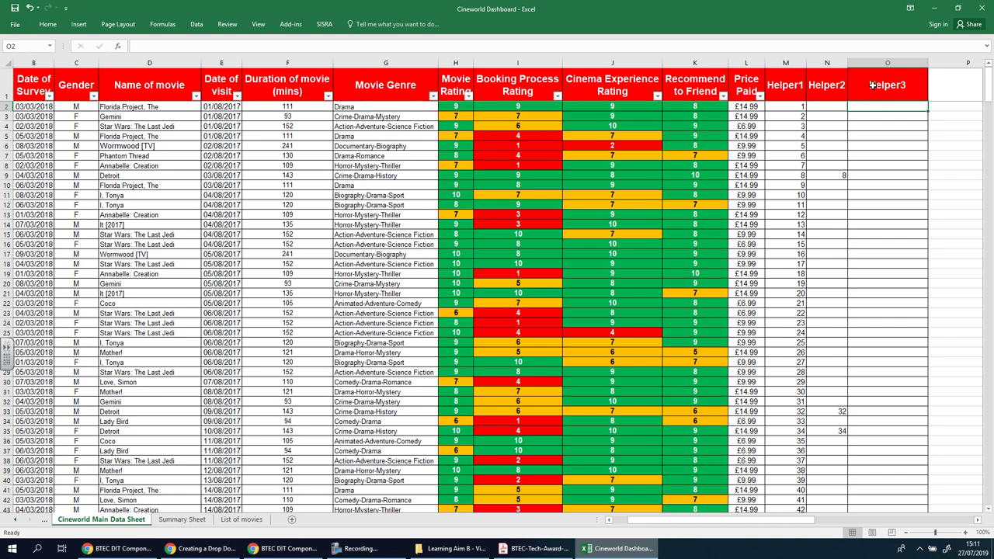
click(839, 178)
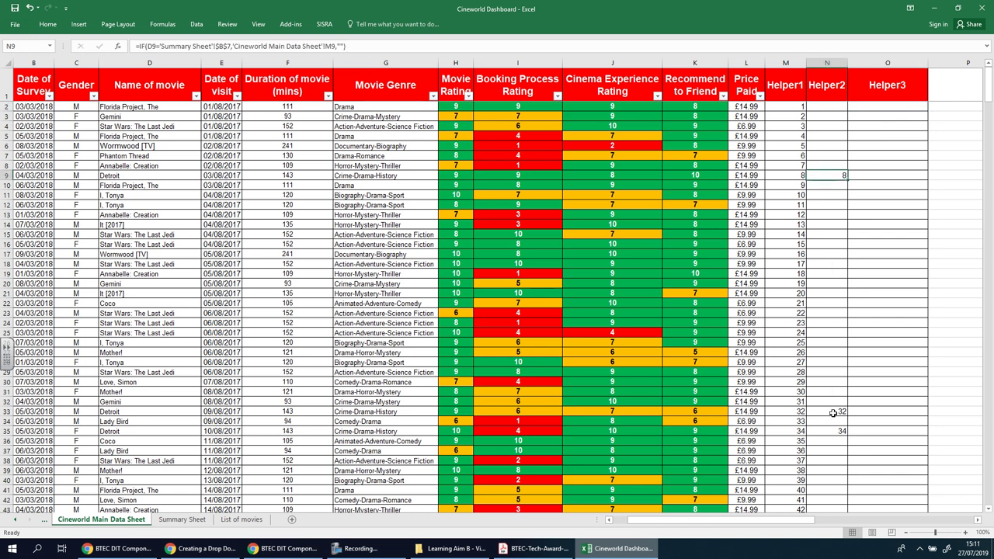
click(897, 118)
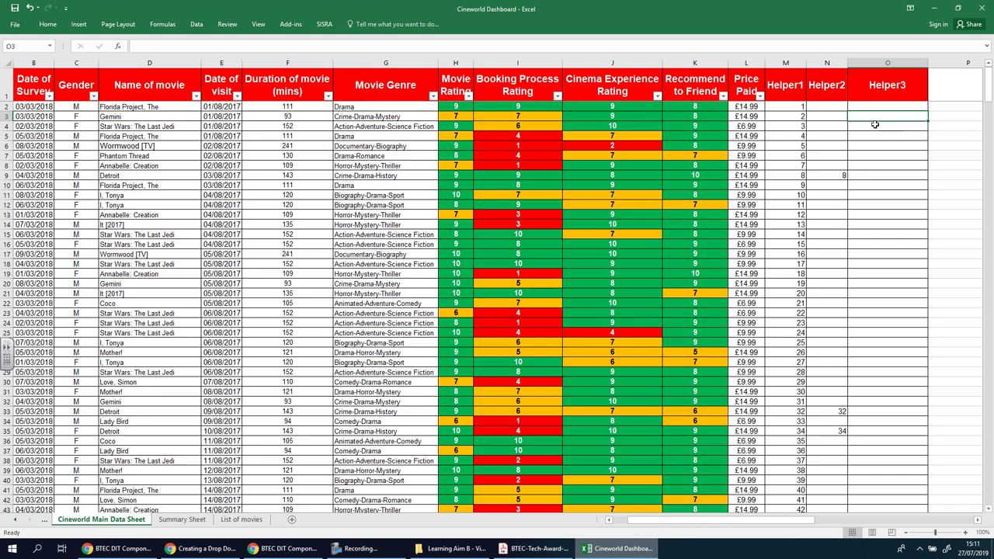
click(895, 107)
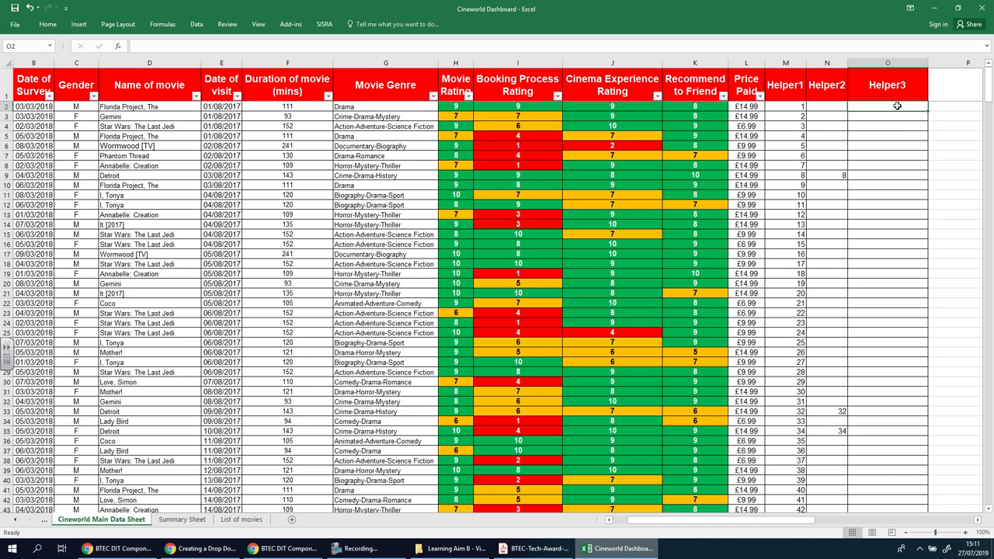
text(=)
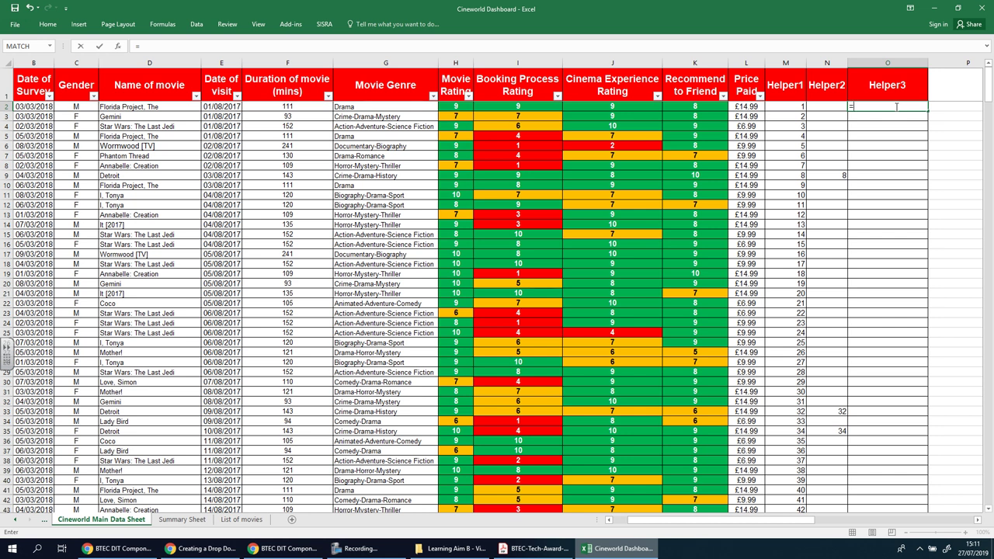
text(small)
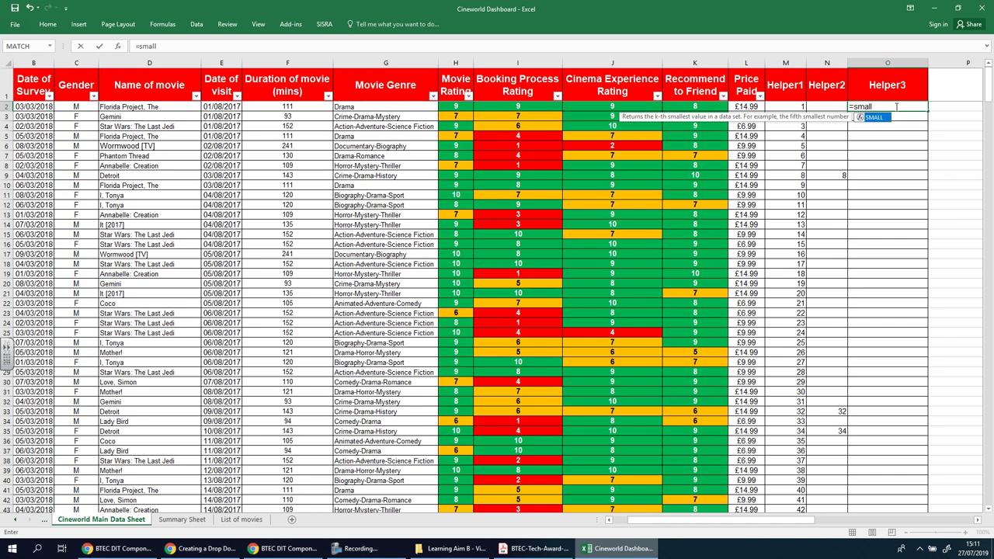
text(()
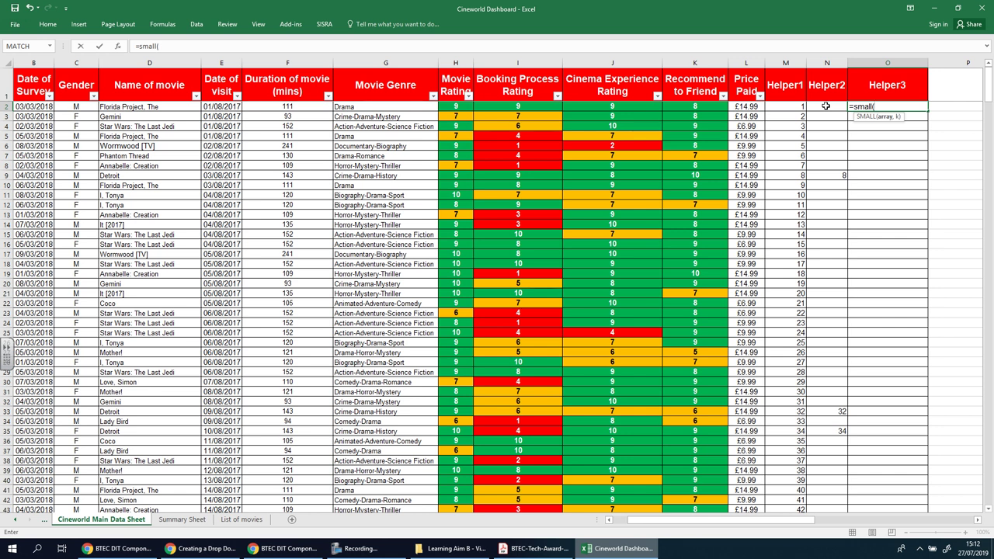
drag(825, 106, 823, 142)
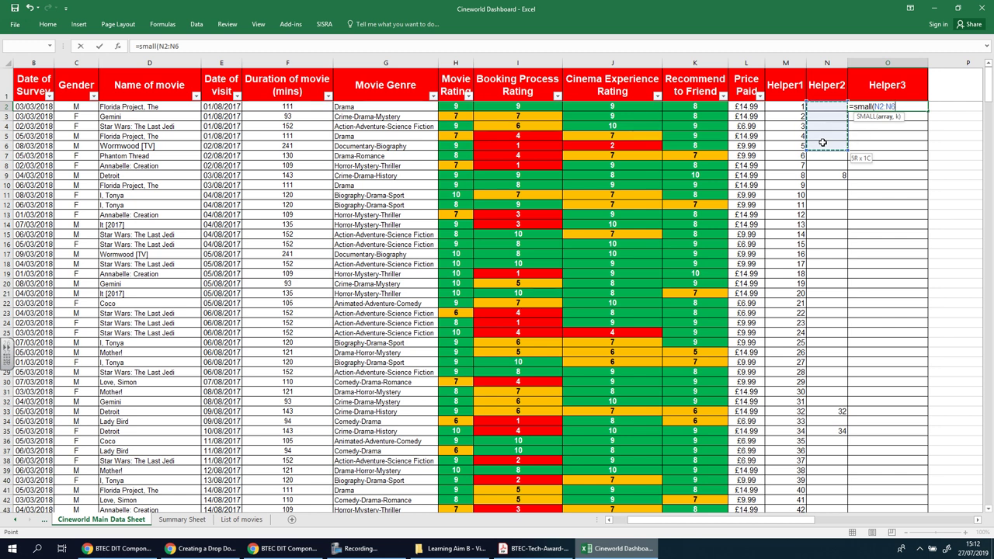
click(824, 106)
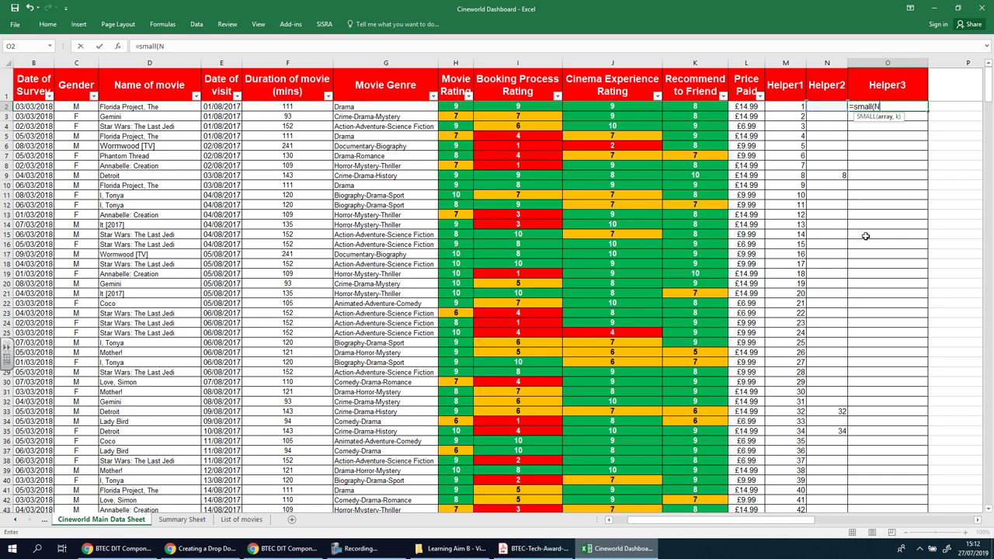
key(BackSpace)
key(BackSpace)
key(BackSpace)
key(BackSpace)
key(BackSpace)
key(BackSpace)
key(BackSpace)
key(BackSpace)
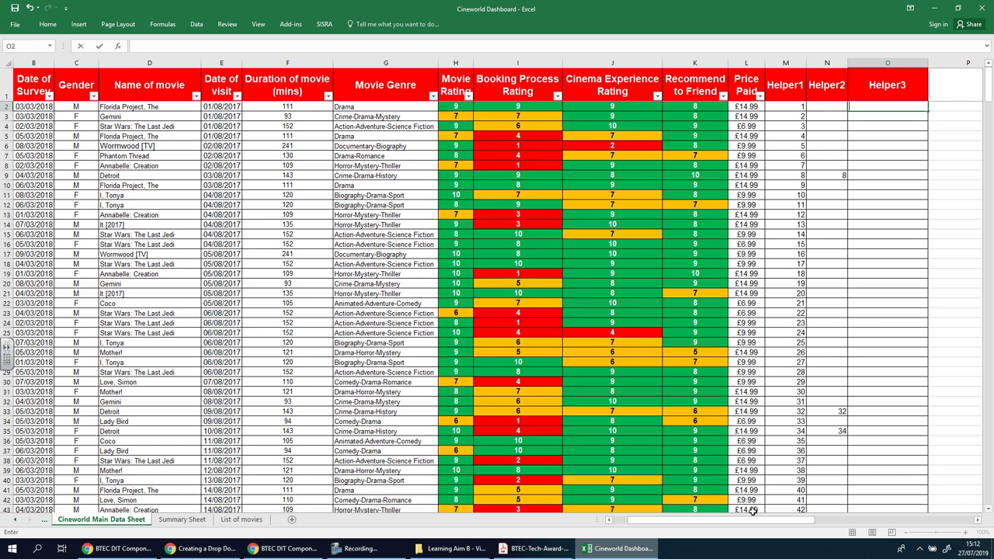
key(Escape)
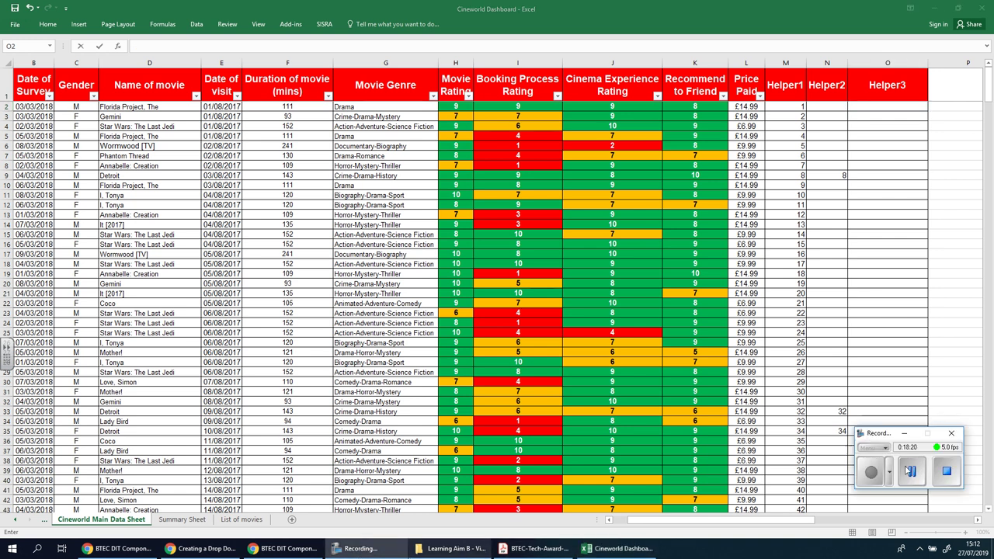
Start a SMALL formula in O2 under Helper3, using the Helper2 range N2:N500 as its array
click(869, 110)
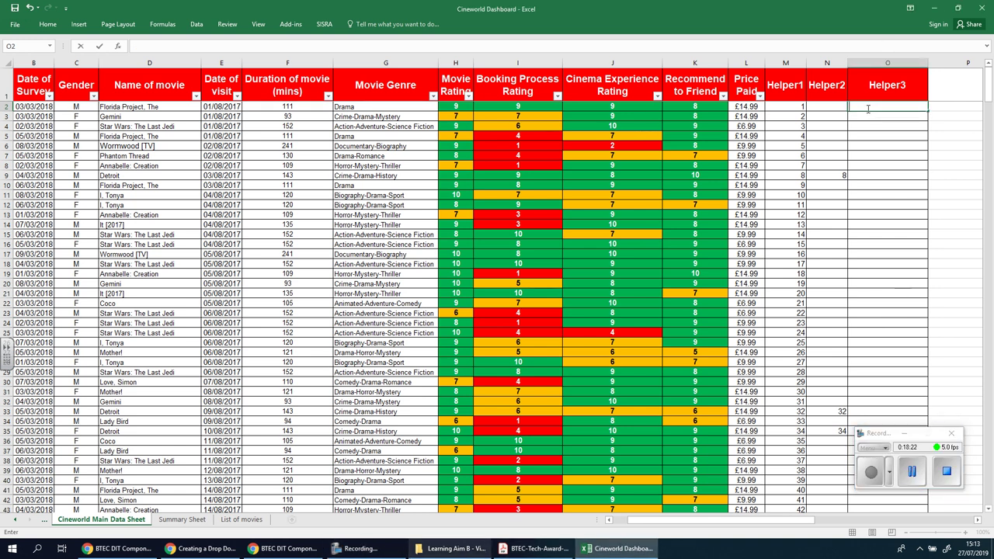
text(=small)
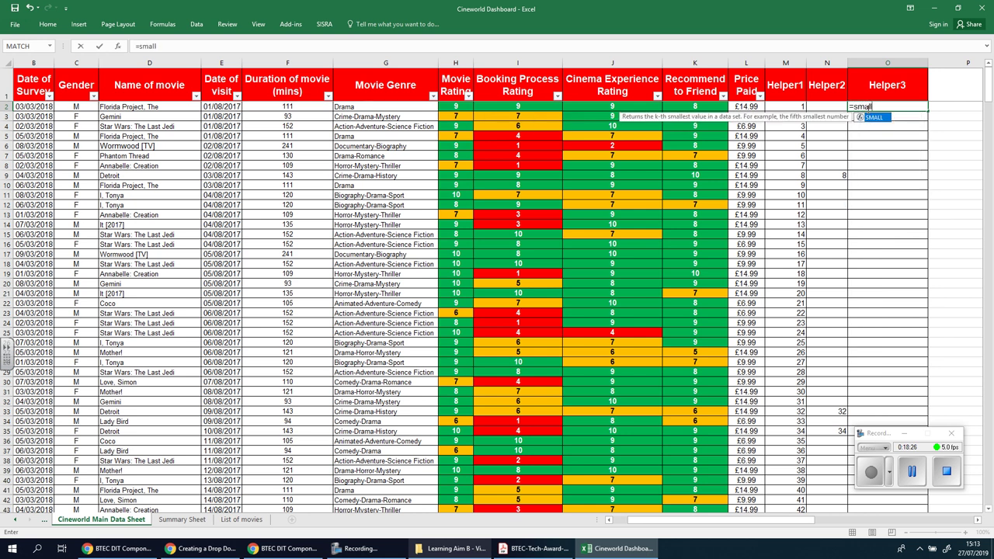
text(()
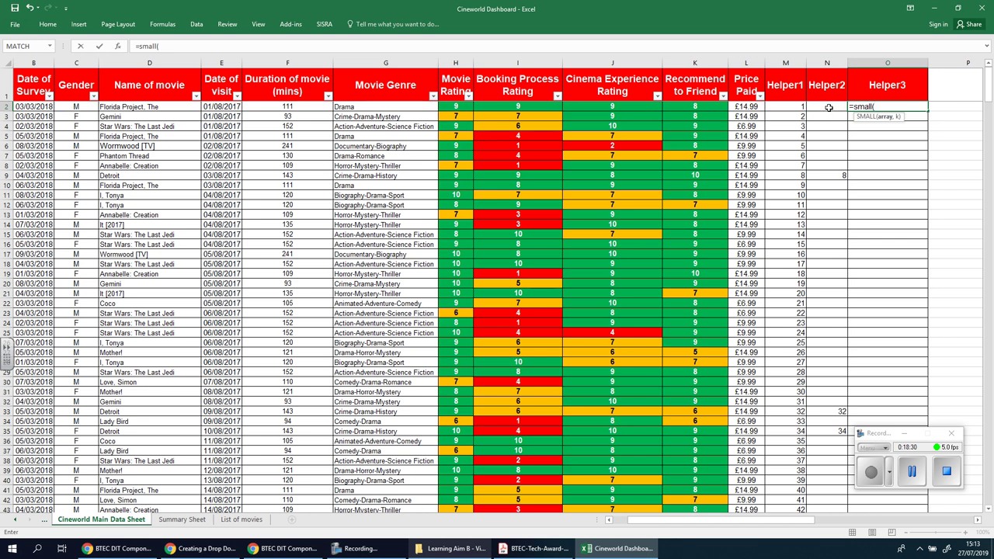
drag(828, 106, 841, 480)
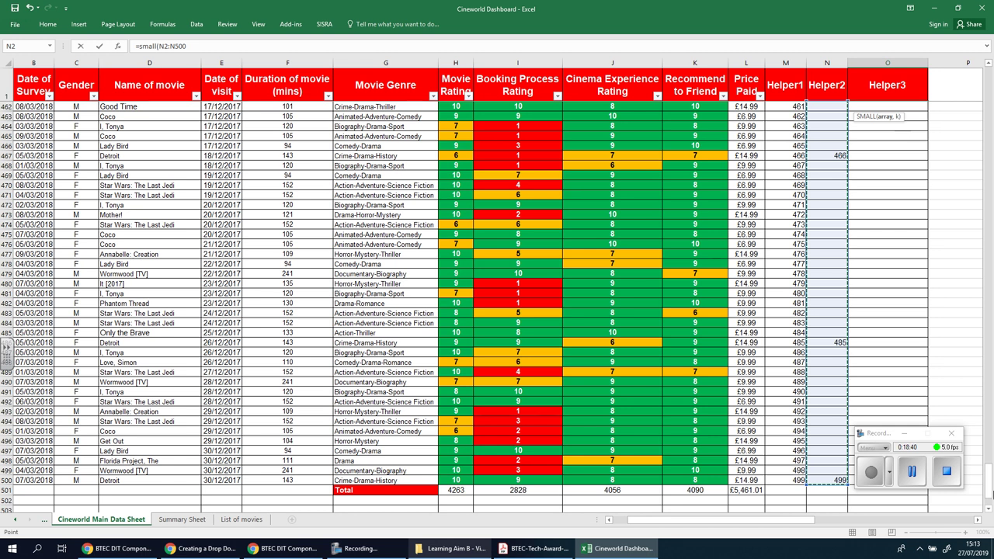
drag(990, 485, 990, 82)
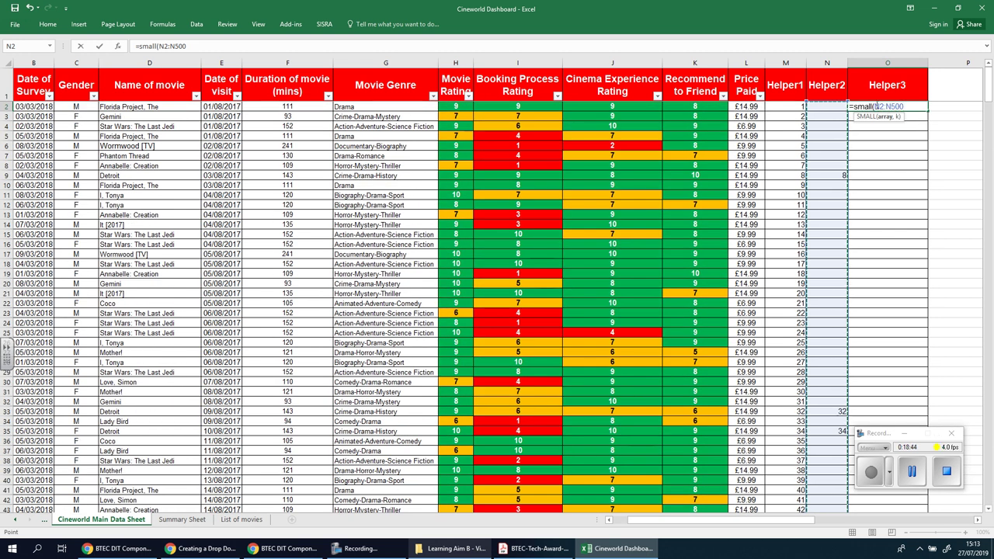
Make the SMALL formula's array reference absolute as $N$2:$N$500
click(875, 107)
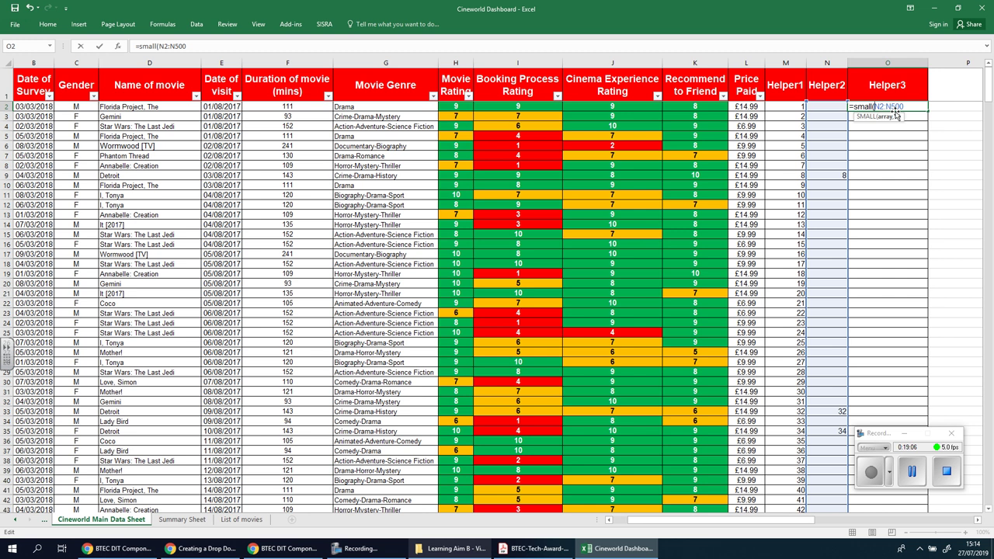
text($)
key(Right)
text($)
key(Right)
key(Right)
text($)
key(Right)
text($)
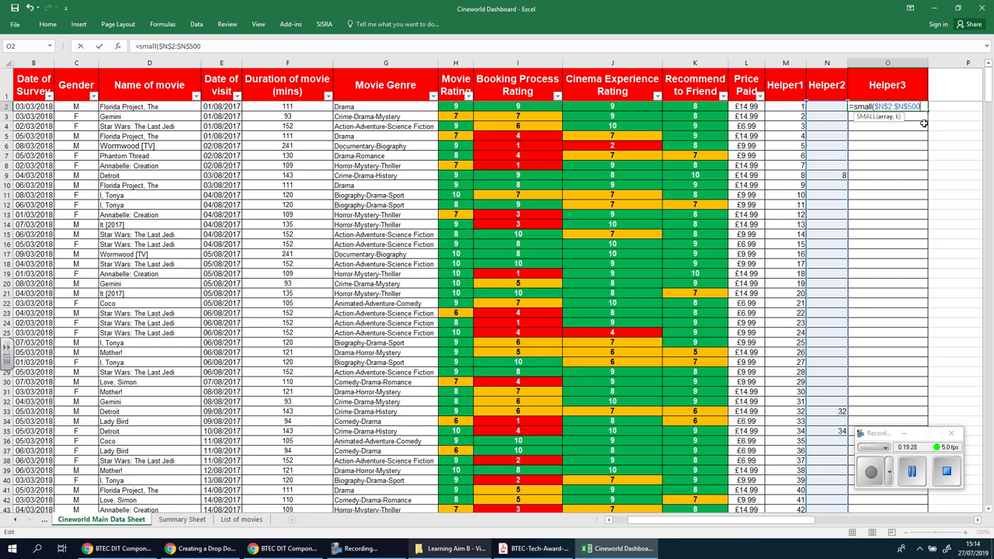
Complete the O2 formula with ROWS($N$2) as the k argument and enter it
text(,)
text(rows)
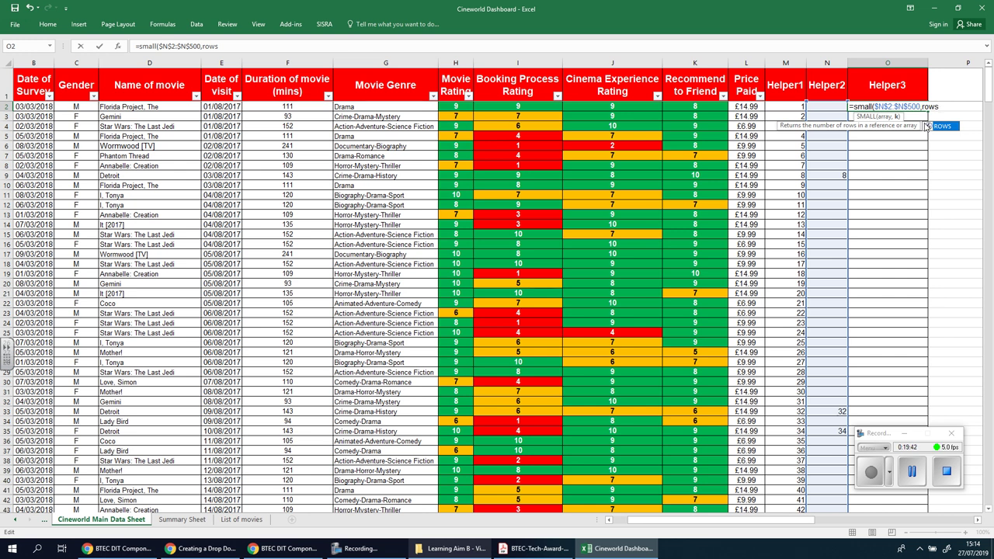
text(()
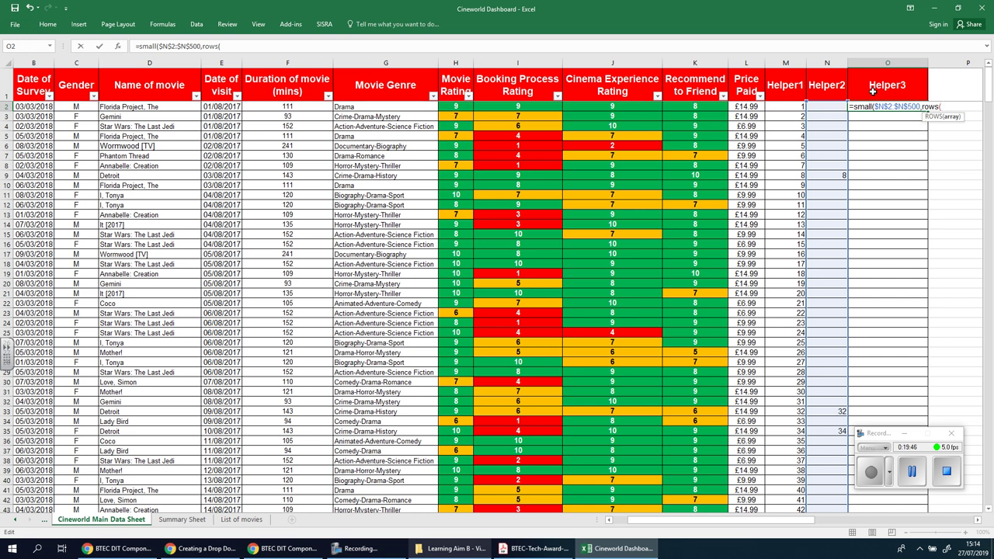
click(821, 107)
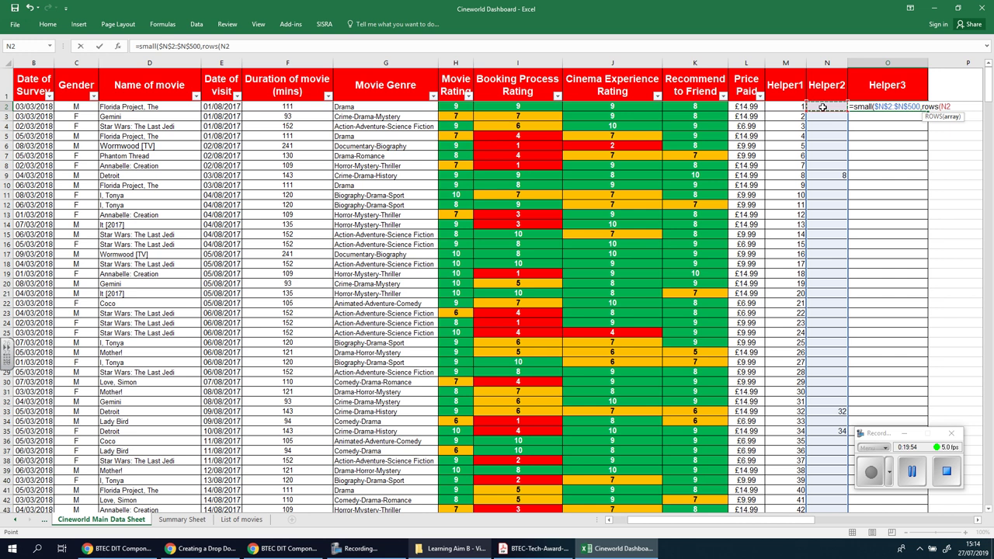
text()))
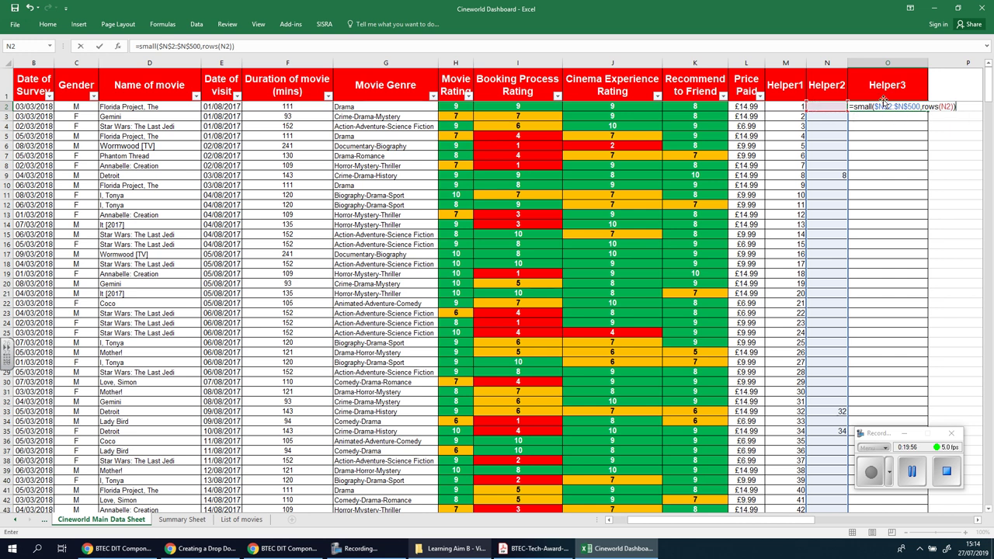
click(954, 108)
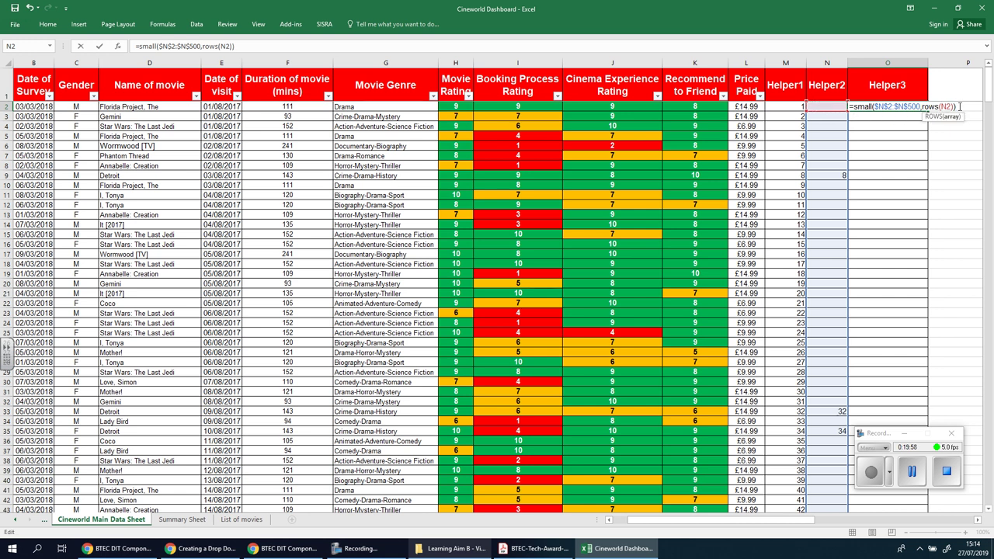
key(F4)
key(Return)
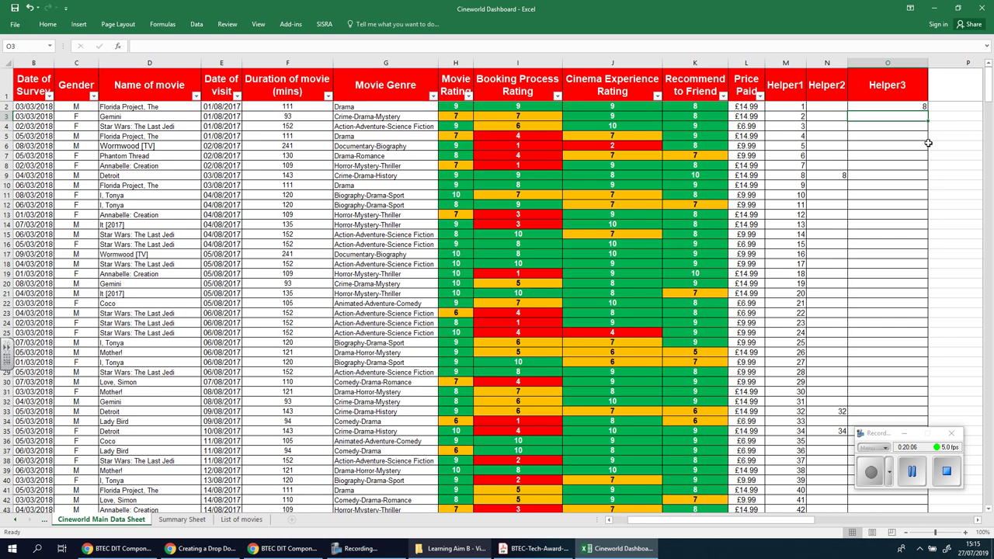
Review the SMALL formula in O2 and compare it with the entries further down the Helper2 column
click(920, 108)
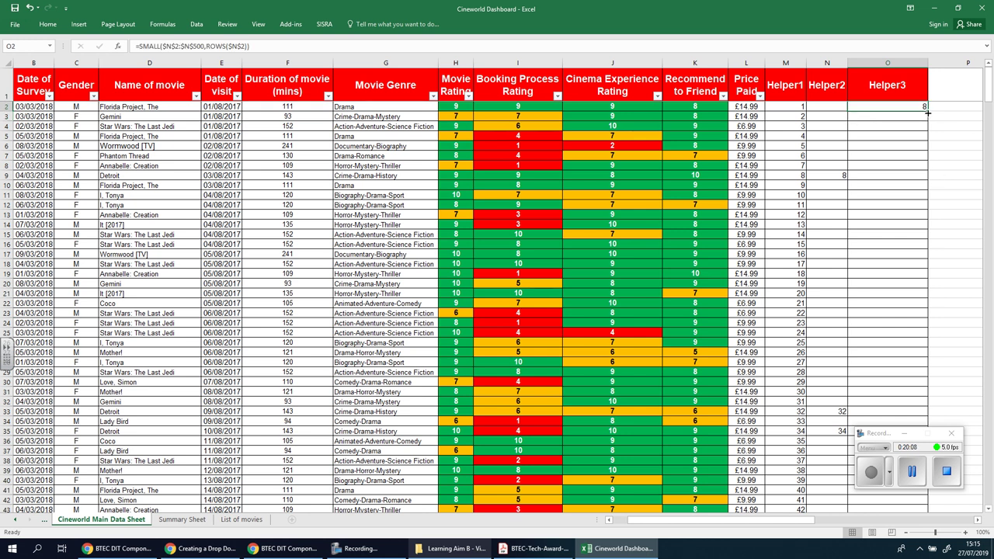
drag(928, 114, 928, 113)
double_click(917, 107)
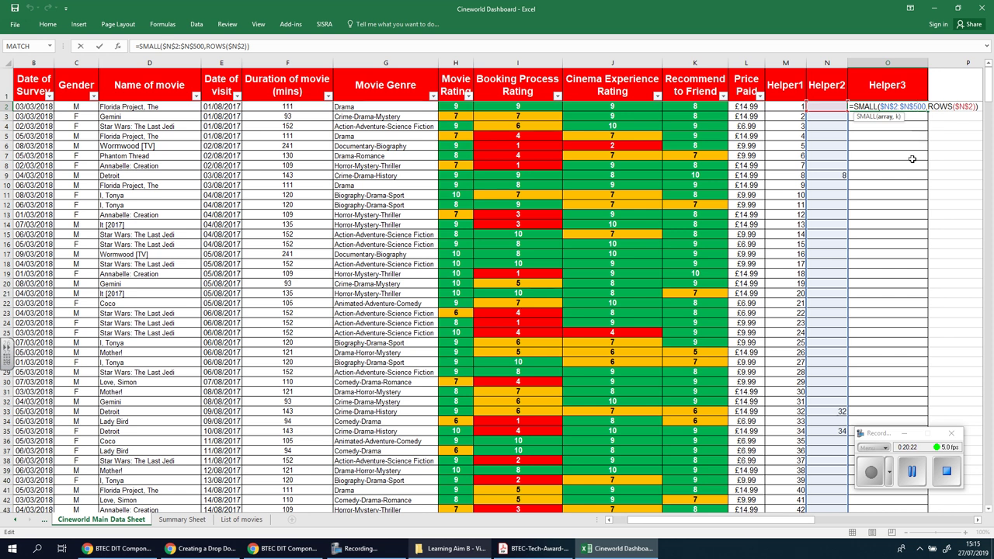
key(Return)
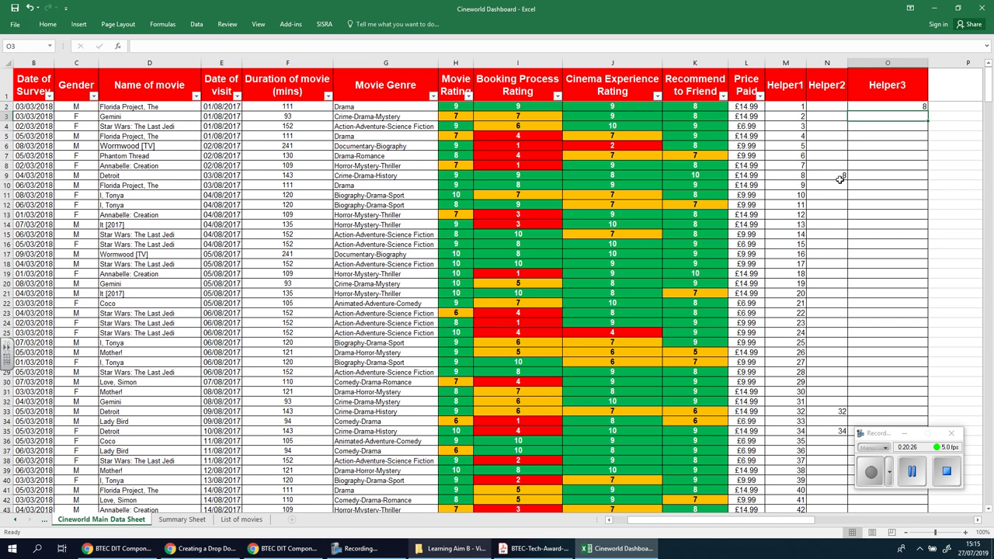
scroll(826, 186, down, 5)
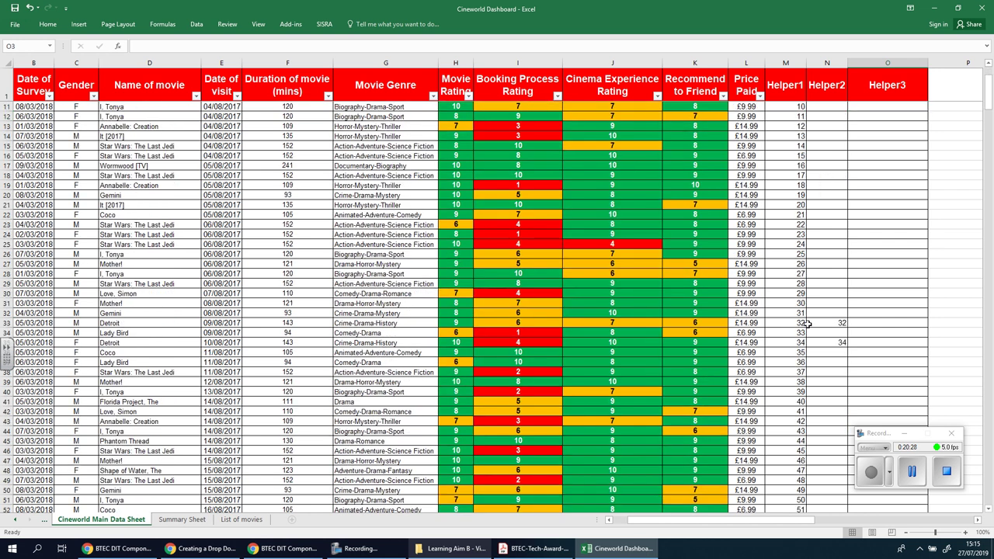
scroll(883, 246, up, 5)
Fill the O2 formula down the Helper3 column to O21 and return to O2
click(922, 106)
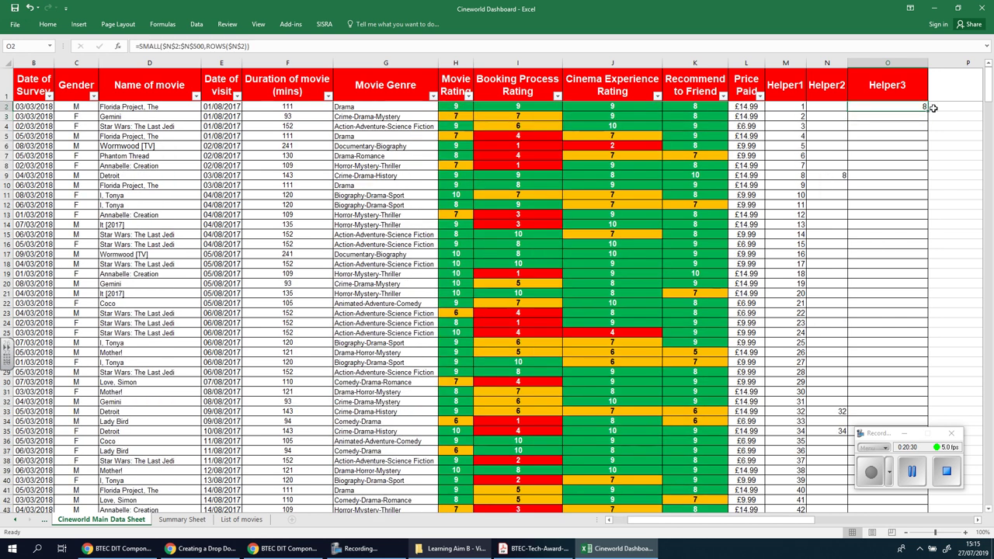
drag(927, 111, 922, 293)
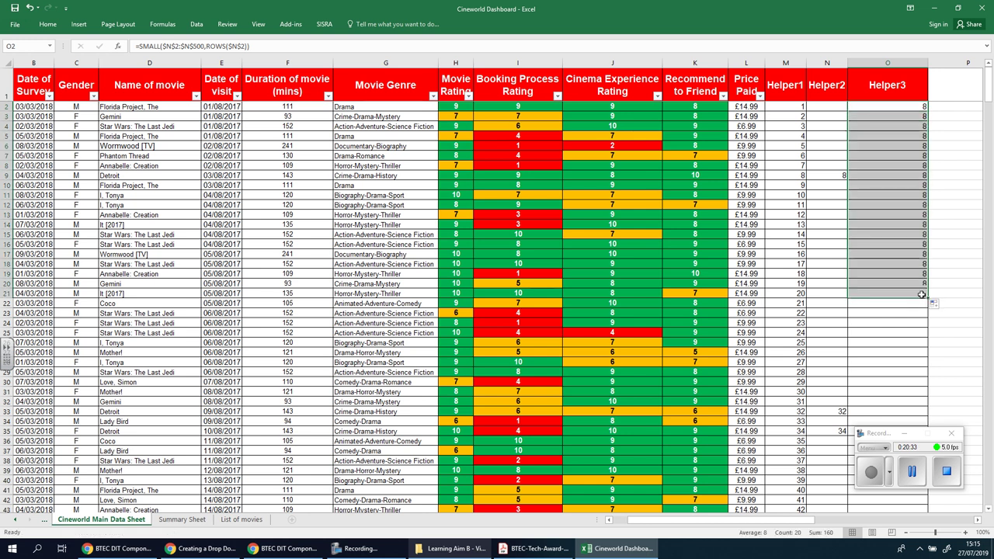
click(908, 116)
click(911, 107)
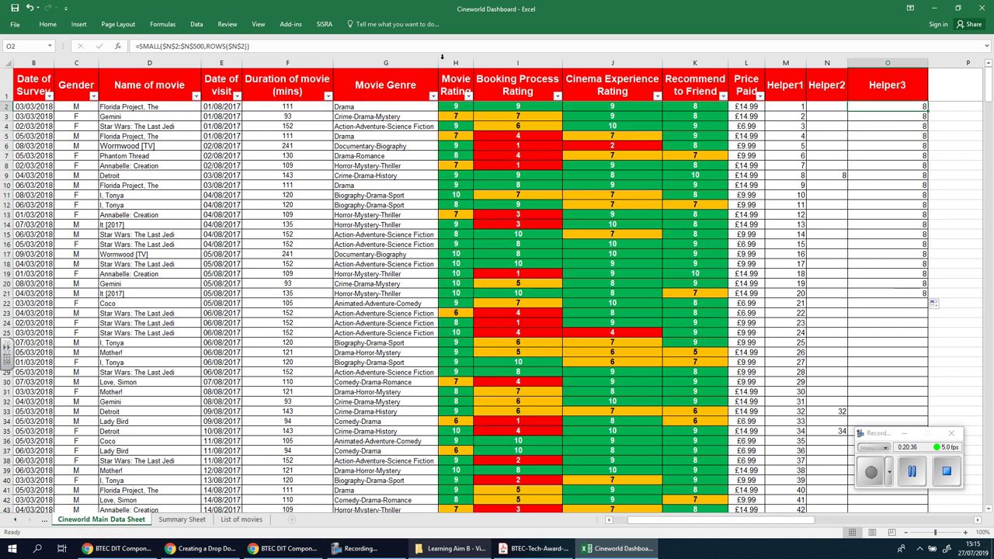
Change the ROWS argument in the O2 formula to the relative reference N2
double_click(896, 105)
click(958, 107)
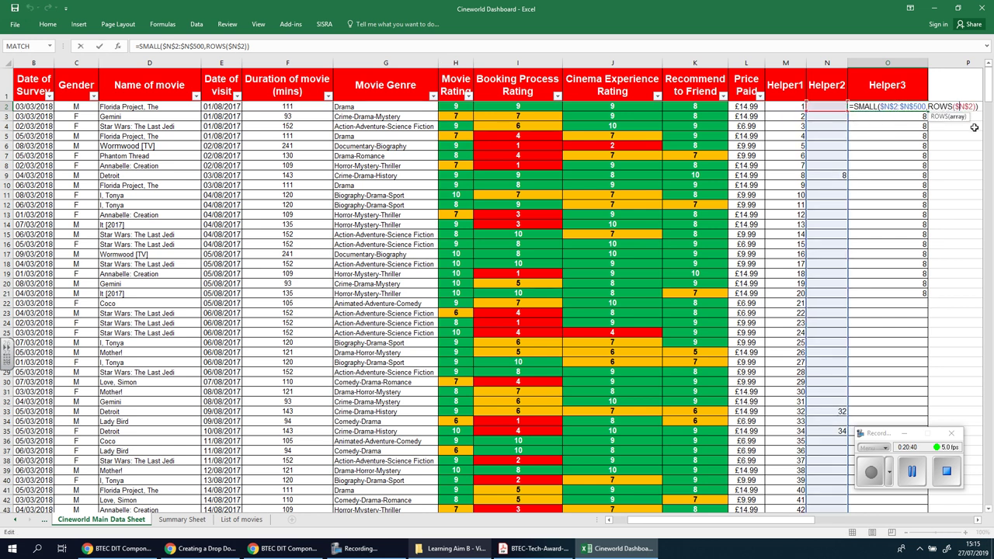
key(BackSpace)
click(966, 106)
key(BackSpace)
key(Return)
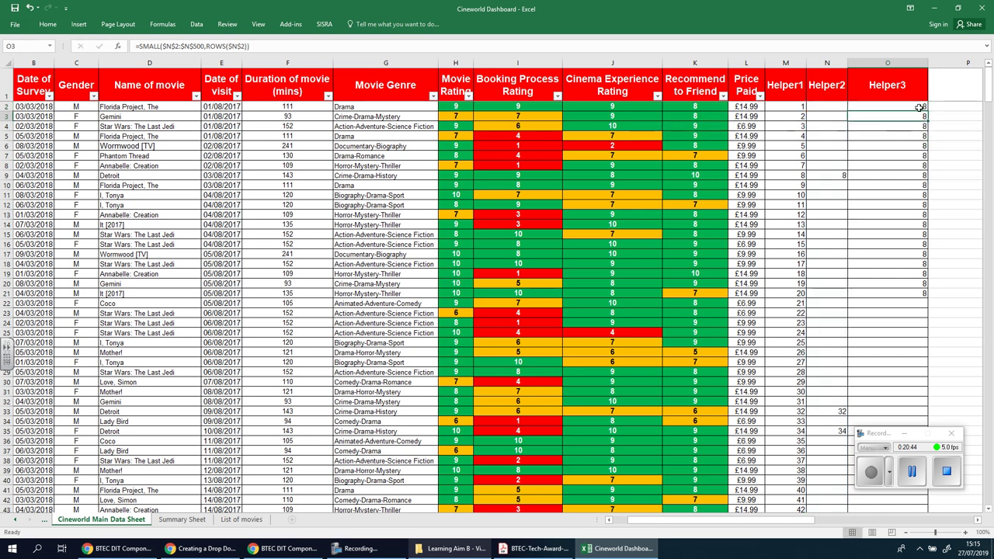
Fill the revised O2 formula down the Helper3 column to O14 and reselect O2
click(923, 109)
drag(928, 111, 928, 227)
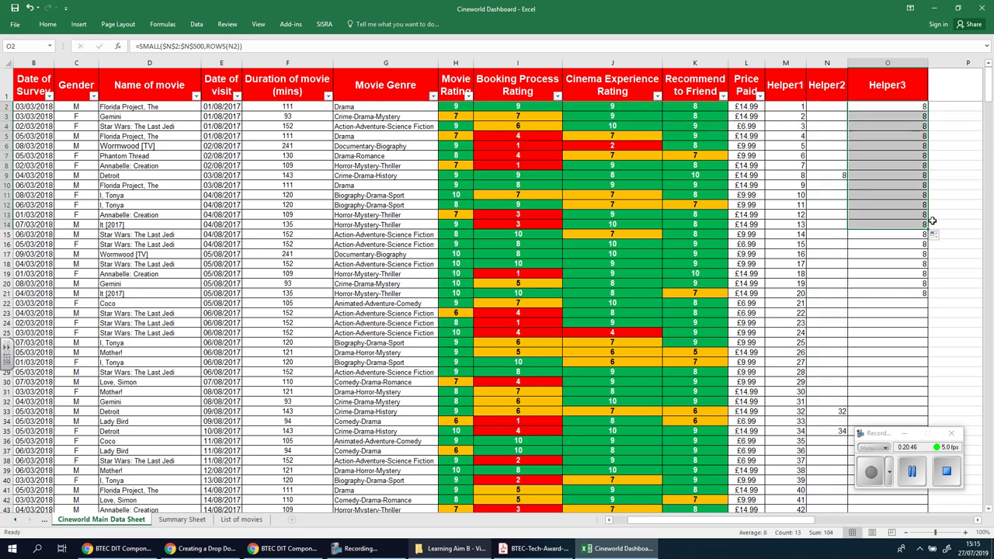
click(917, 127)
click(921, 106)
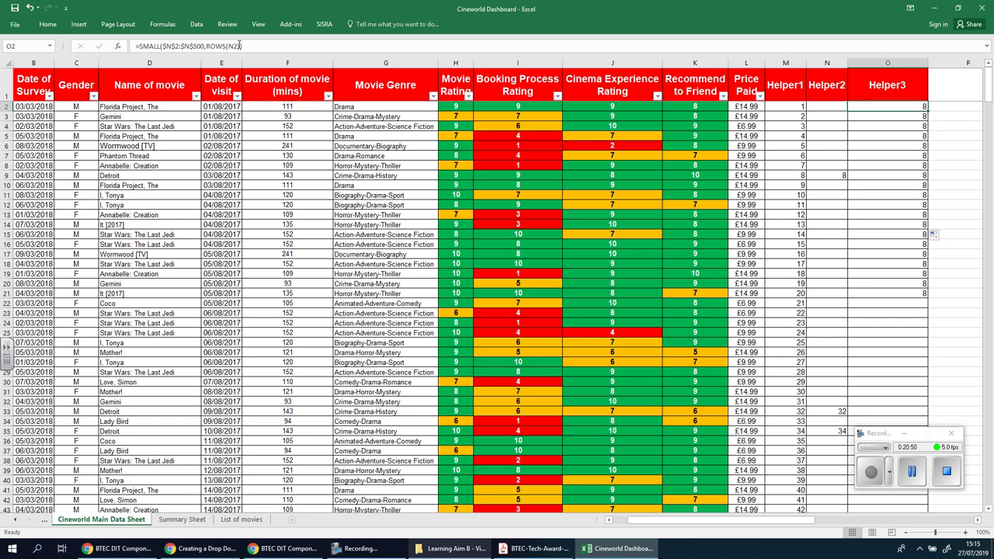
Reopen the Helper3 formula in O2 to inspect its ROWS(N2) argument, keeping the formula as it is
double_click(919, 109)
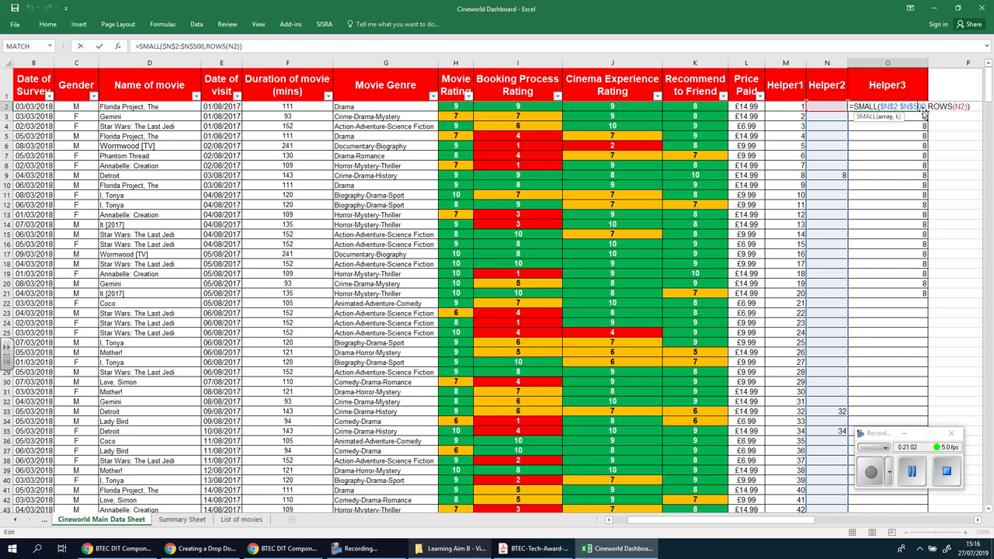
click(960, 107)
key(ctrl+Return)
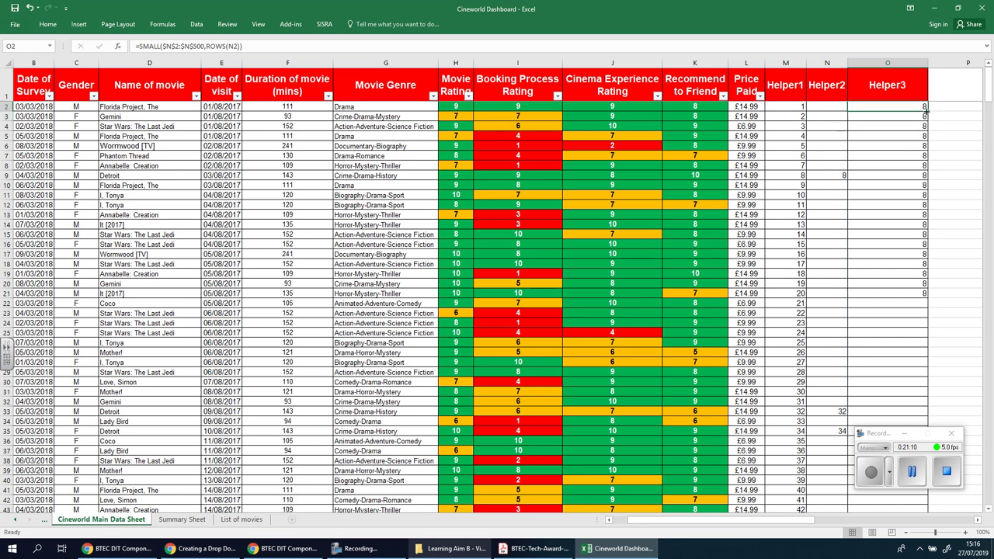
Change the ROWS argument in the O2 formula to the expanding range $N$2:N2
drag(926, 116, 928, 231)
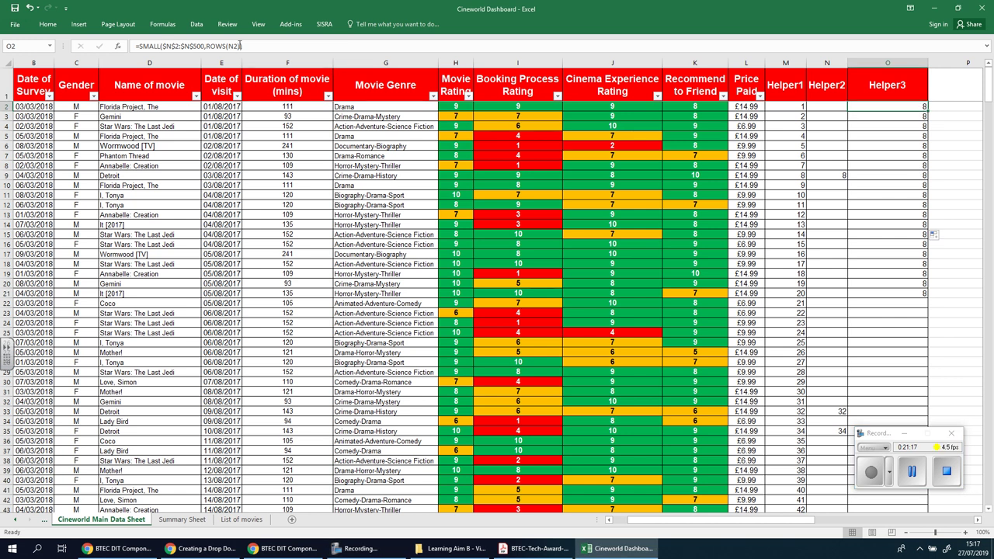
double_click(917, 106)
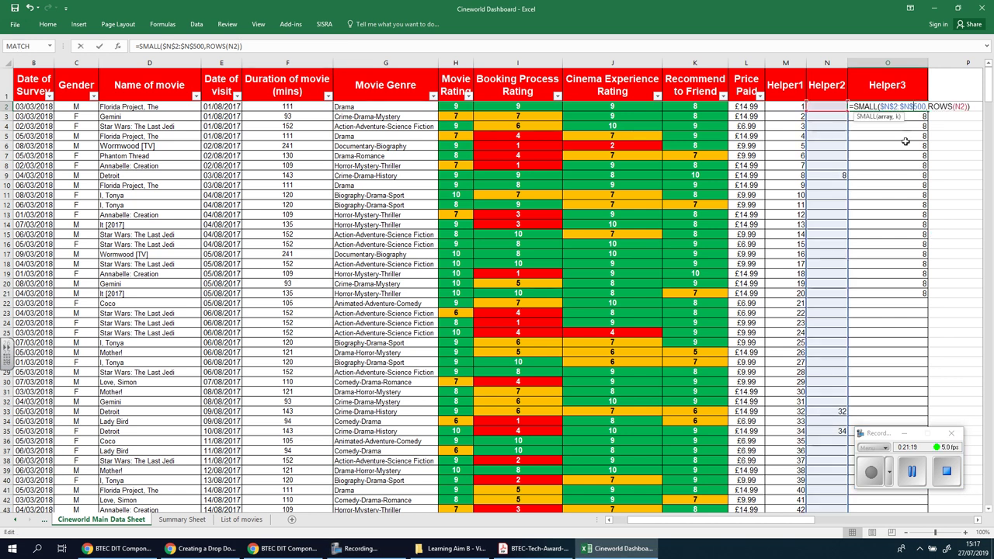
click(961, 107)
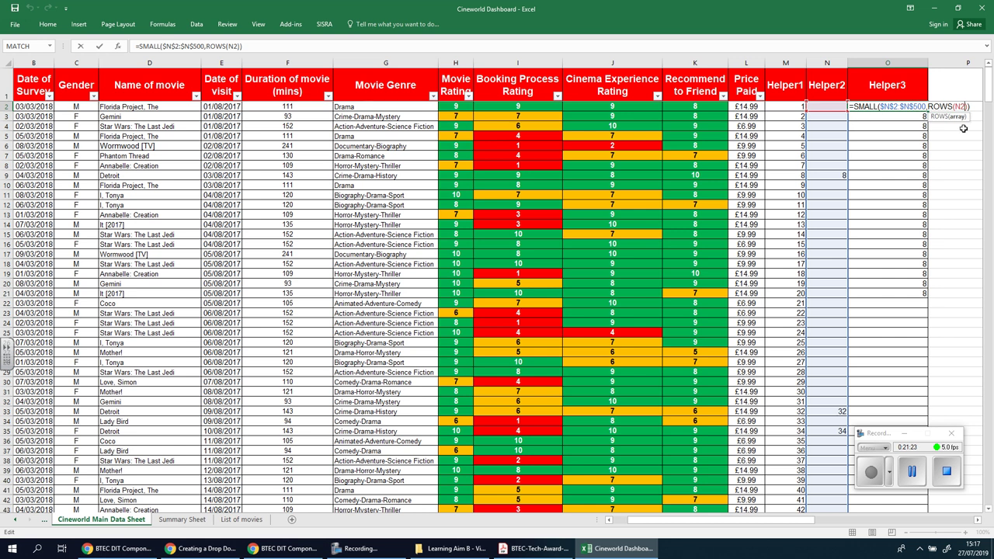
text(:)
click(831, 107)
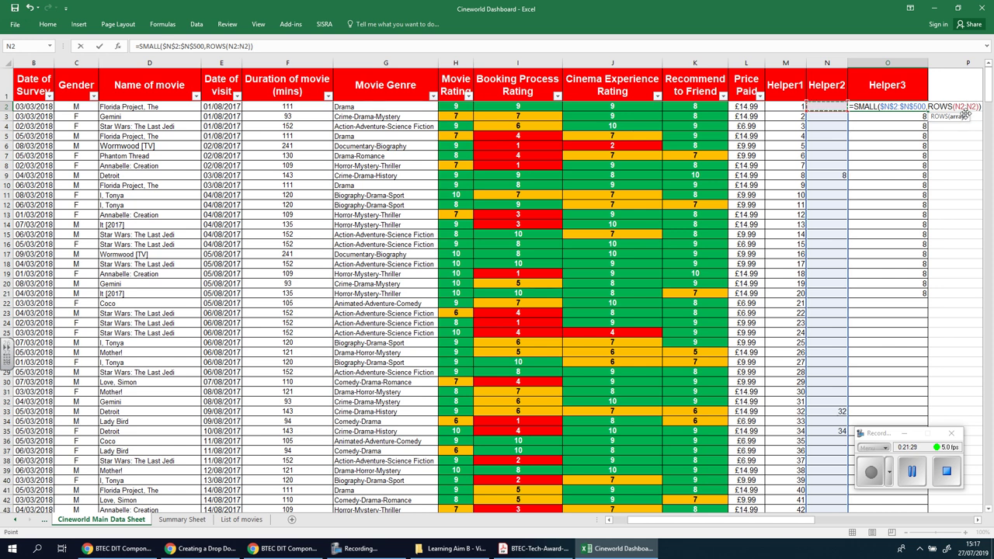
text())
text($)
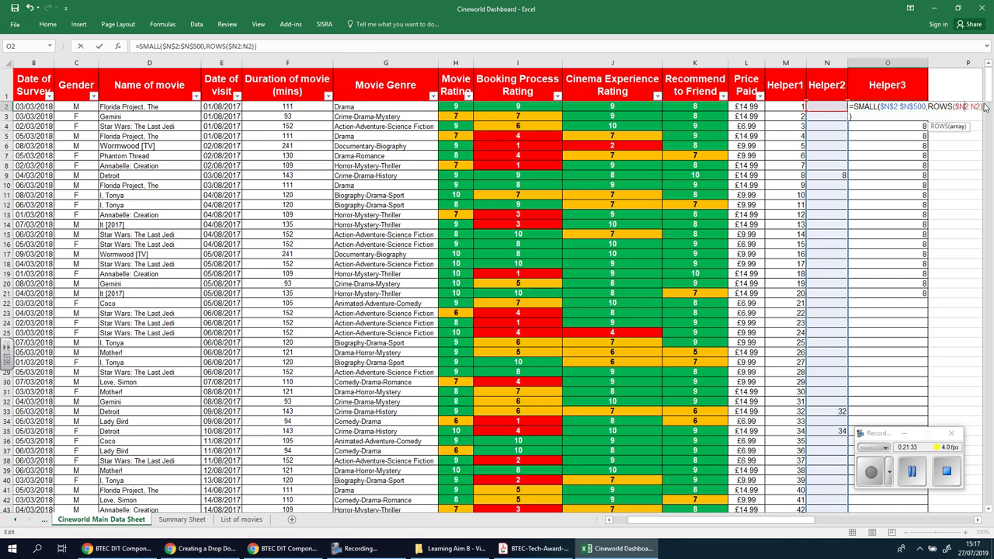
text($)
key(ctrl+Return)
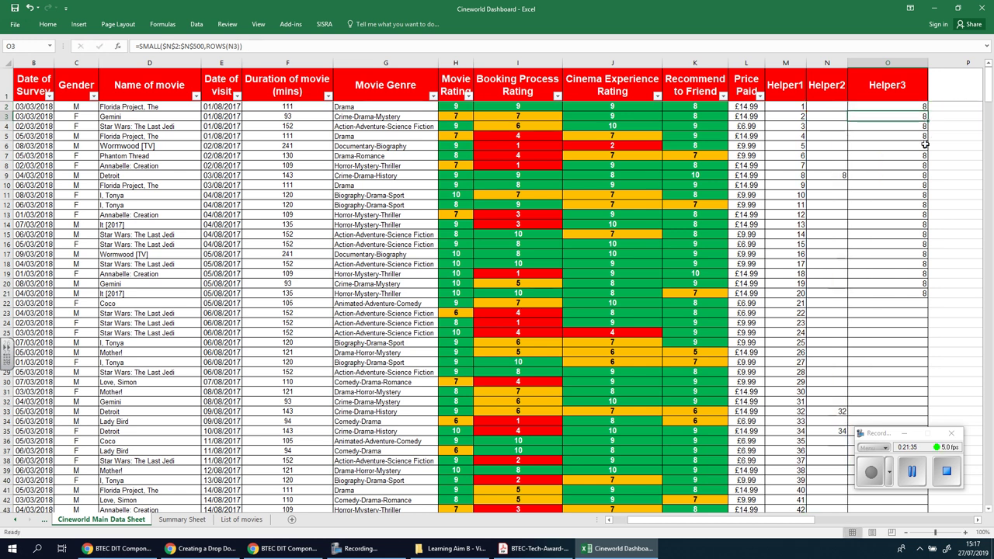
Fill the revised O2 formula down the Helper3 column to O22 and reselect O2
drag(927, 108, 924, 304)
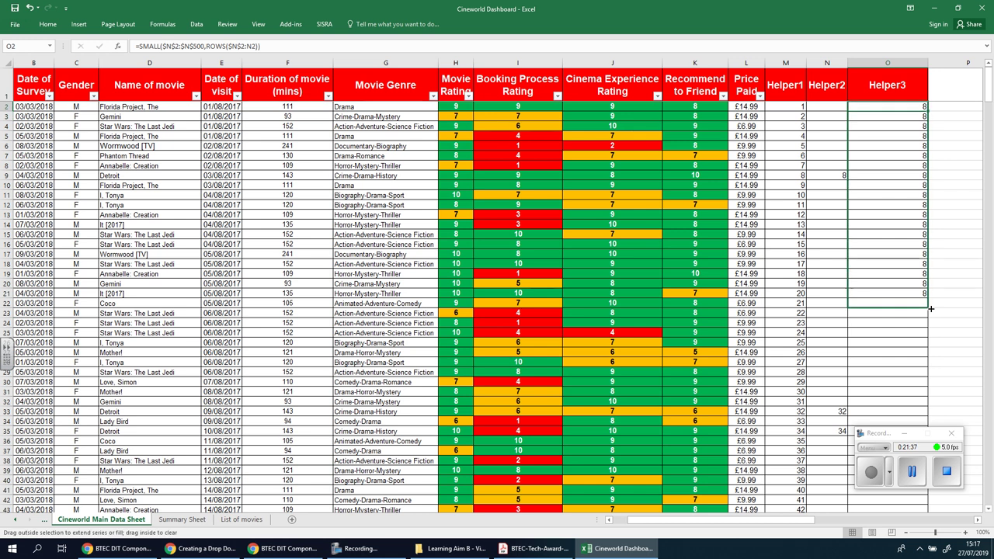
click(906, 176)
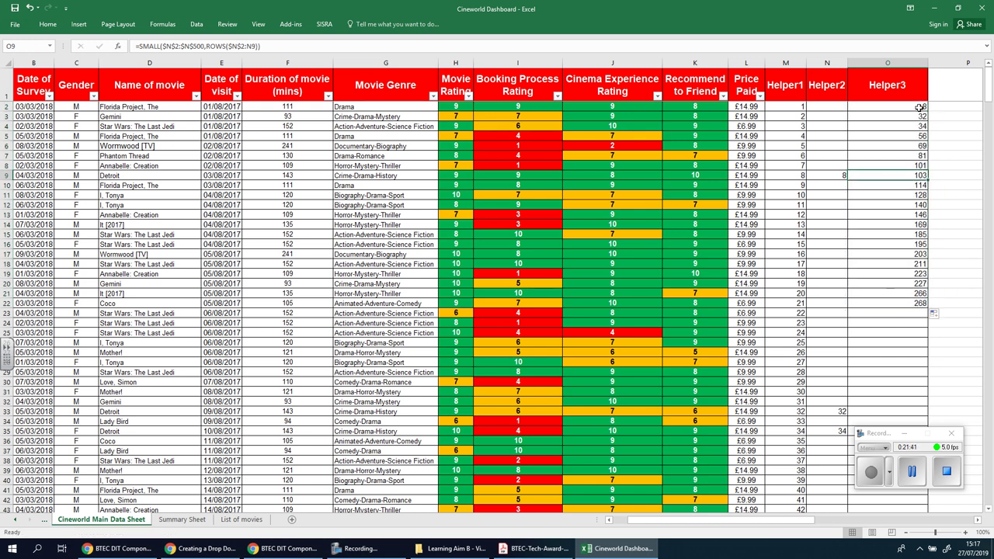
click(920, 109)
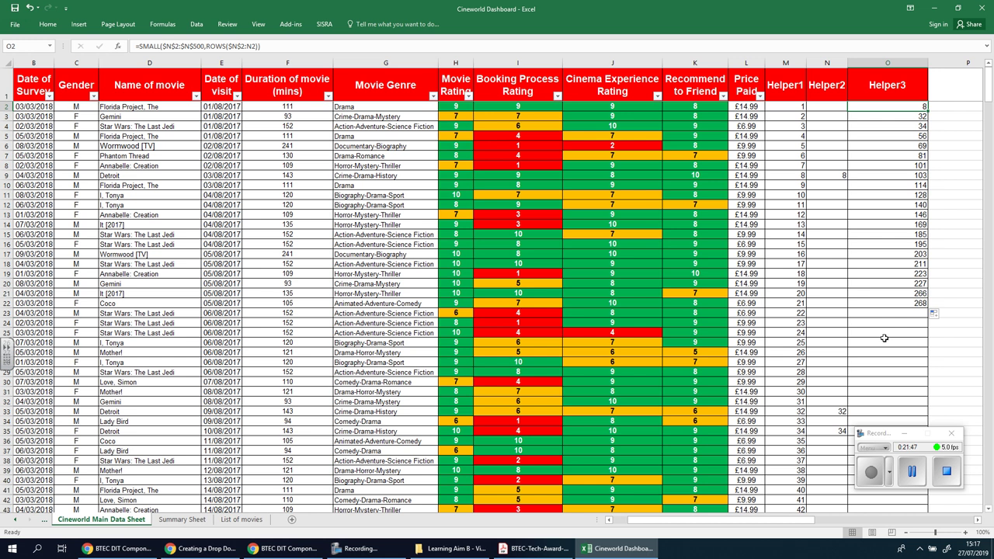
Examine how the ROWS range changes from cell to cell in the Helper3 formulas between O2 and O15
double_click(916, 107)
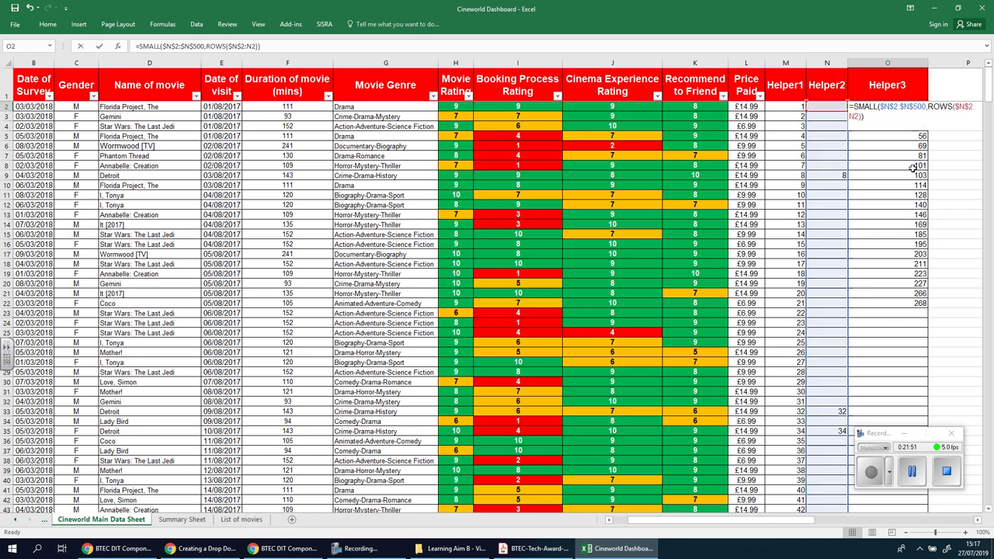
click(901, 224)
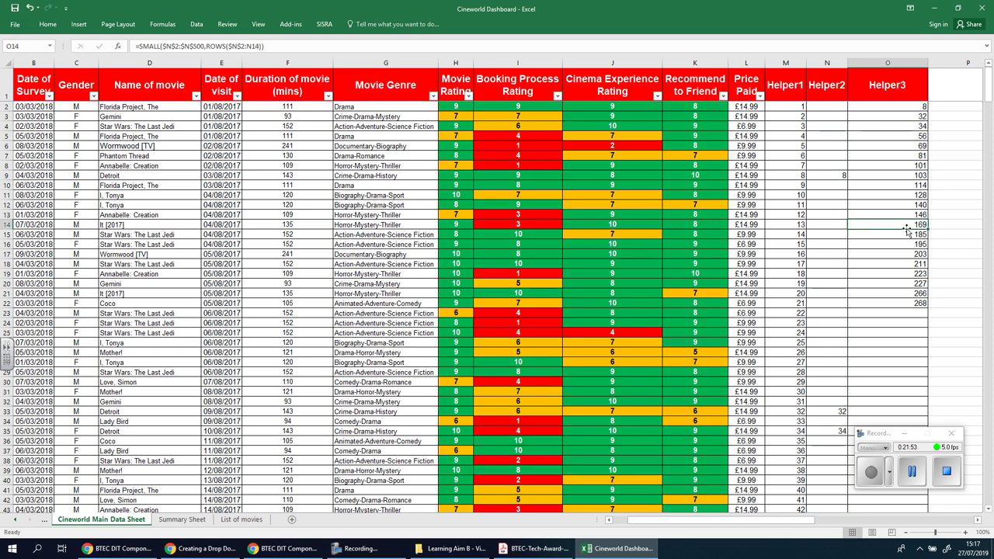
click(920, 109)
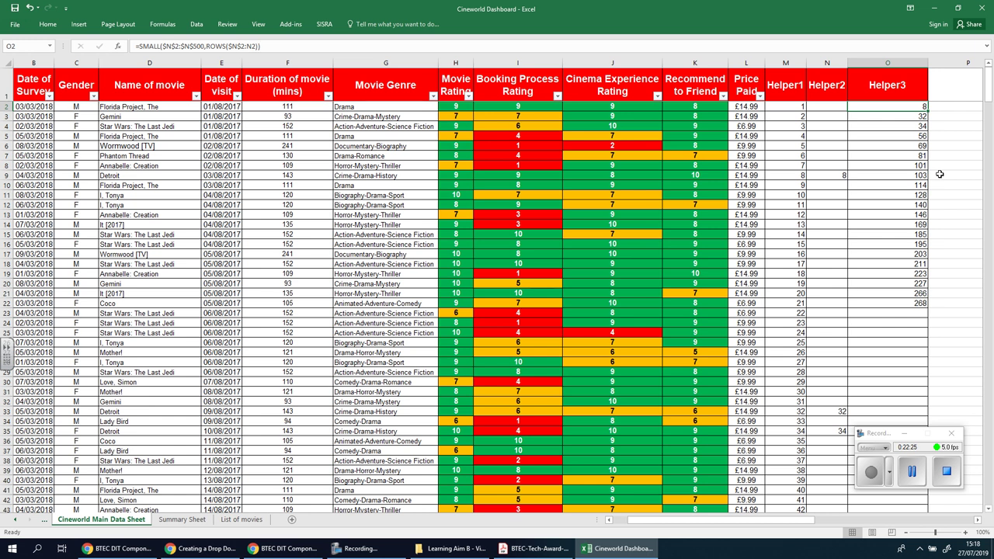
click(917, 117)
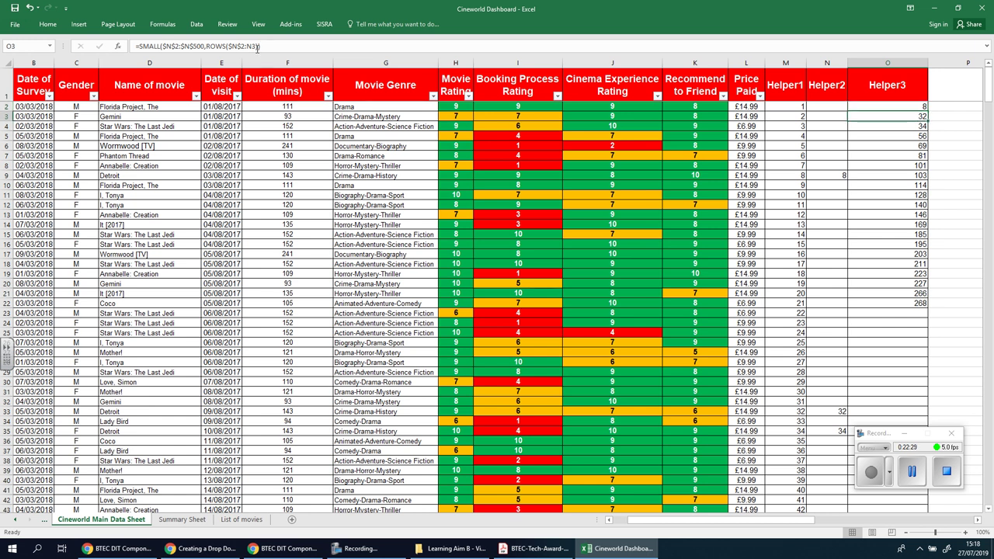
click(906, 127)
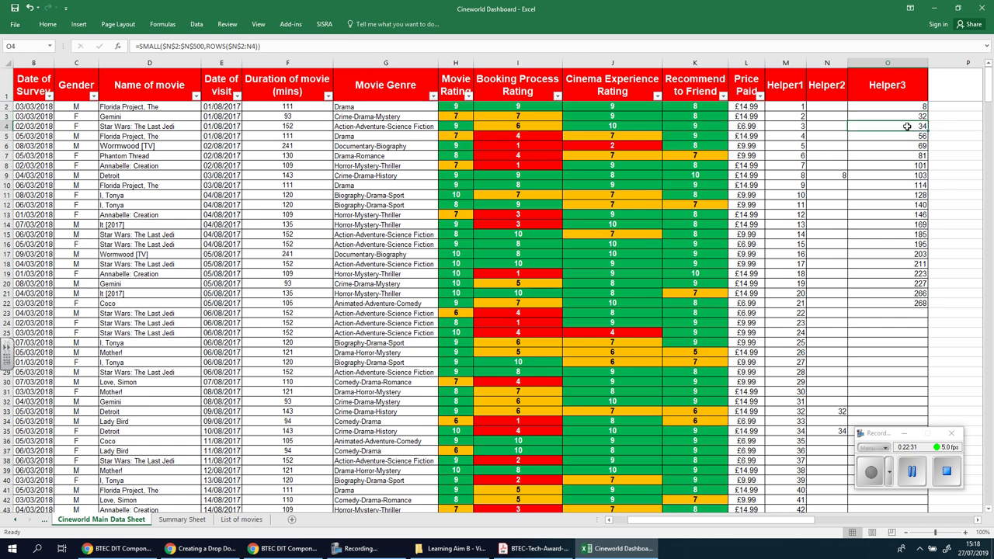
click(905, 137)
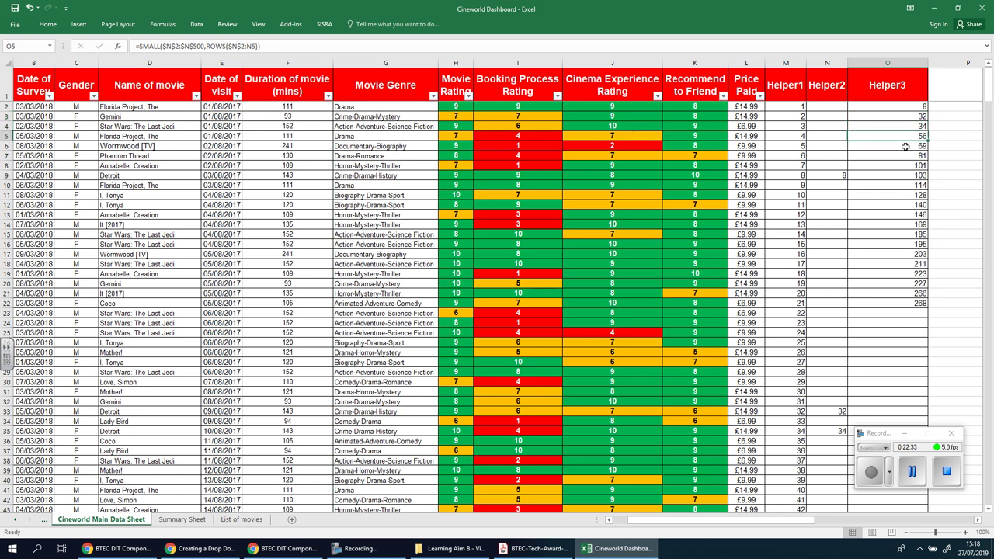
click(903, 146)
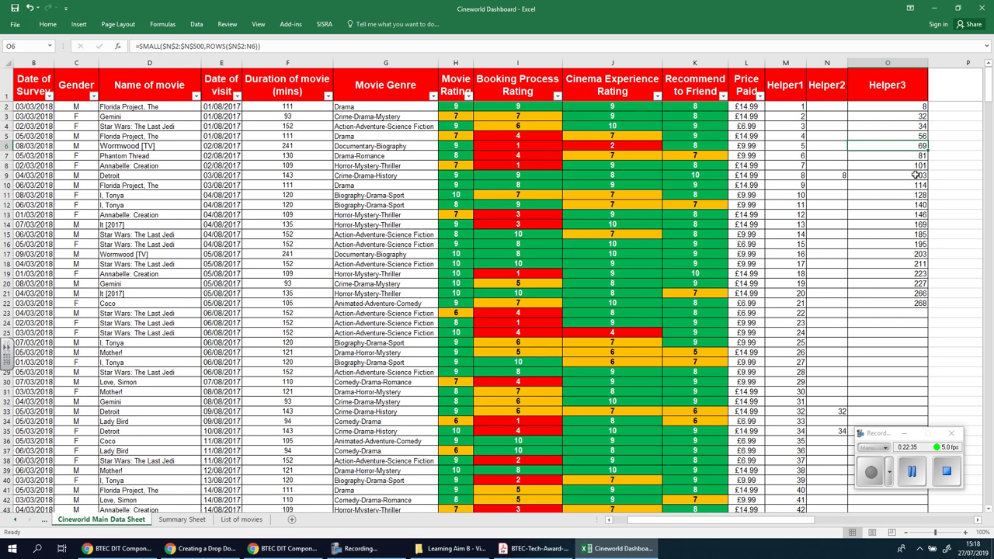
click(908, 120)
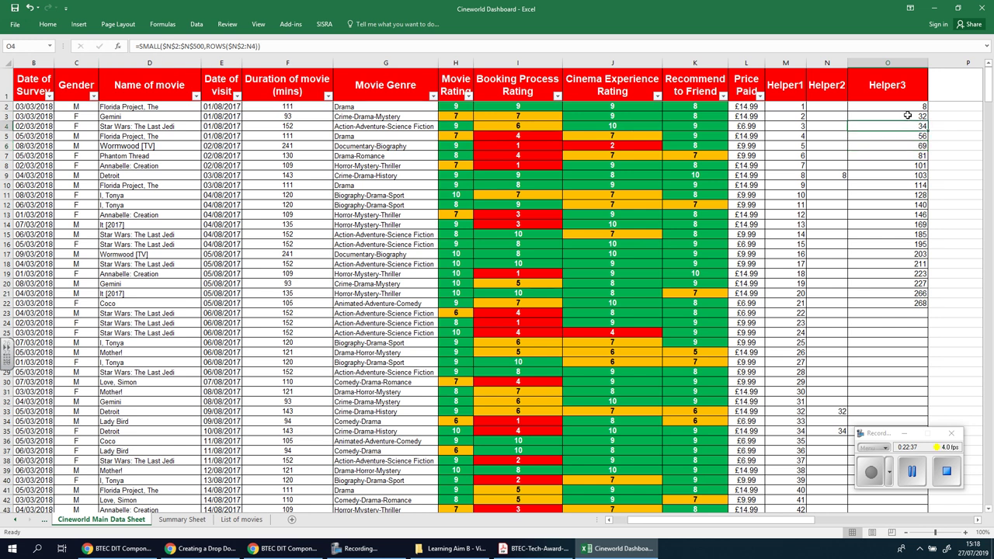
click(904, 147)
click(904, 155)
click(902, 185)
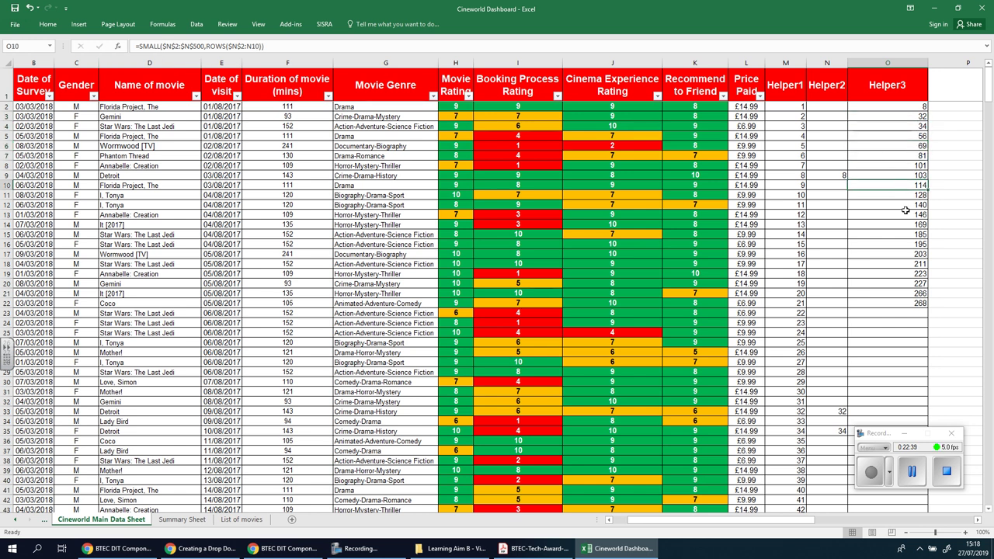
click(901, 214)
click(899, 233)
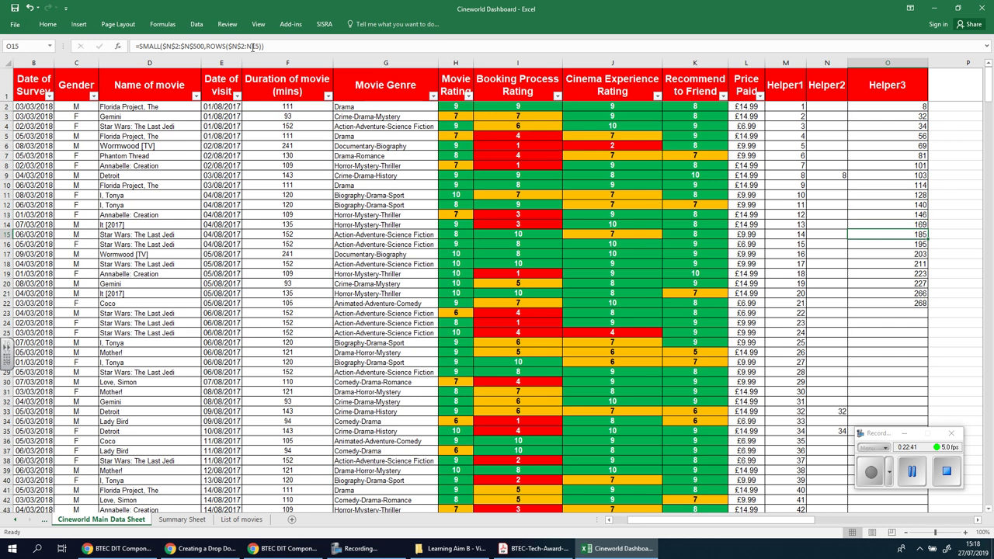
Fill the O2 formula down the Helper3 column to O500 and review the results back up to row 2
click(924, 110)
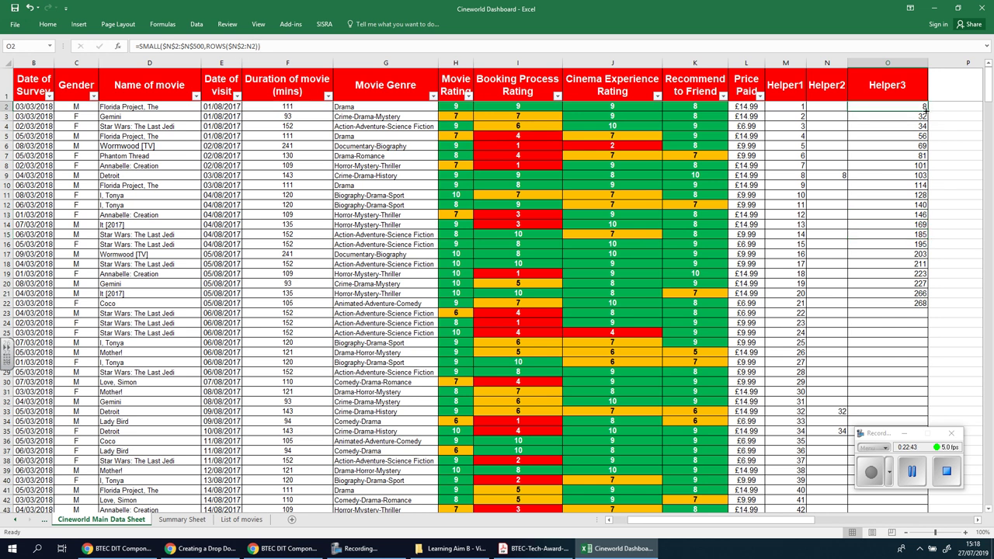
drag(926, 114, 911, 472)
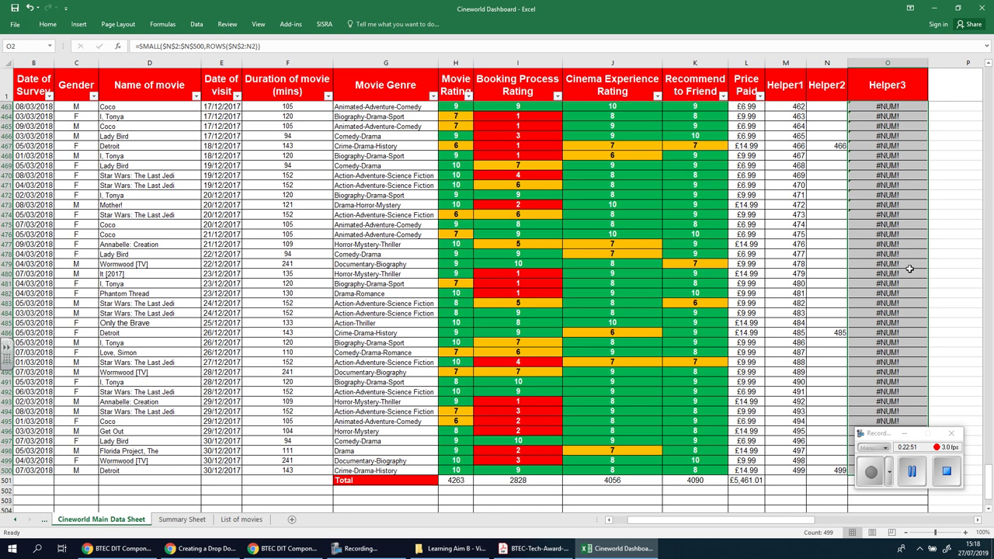
scroll(891, 258, up, 16)
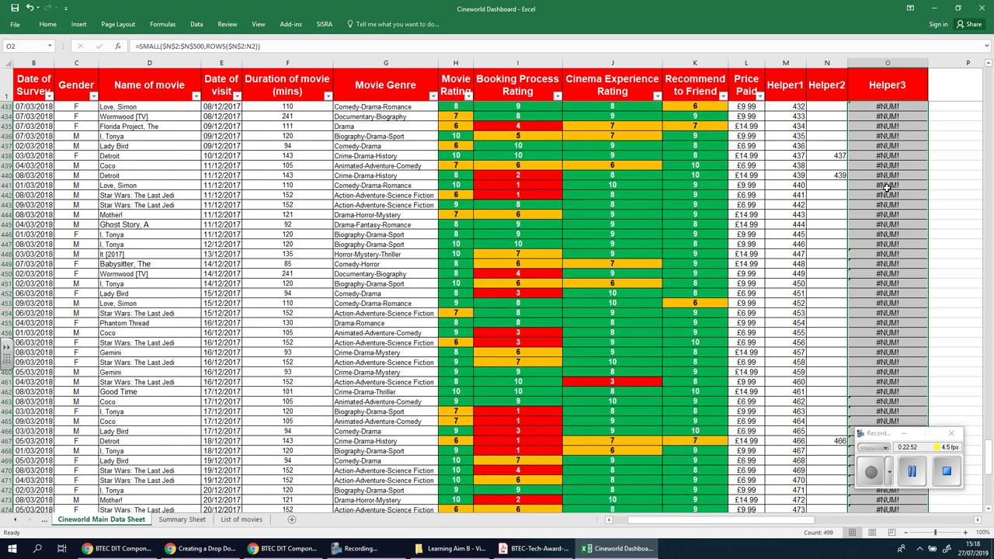
scroll(886, 186, up, 20)
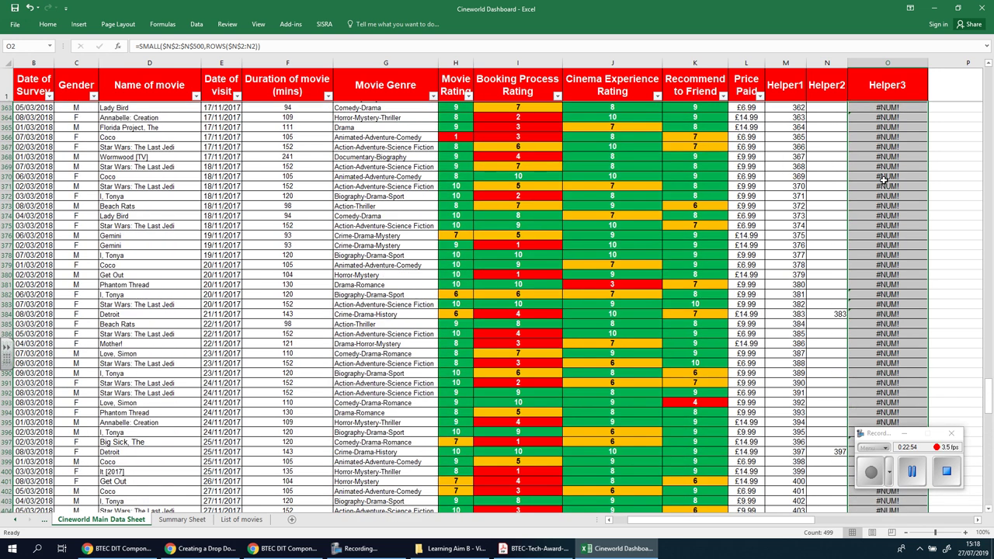
scroll(884, 177, up, 20)
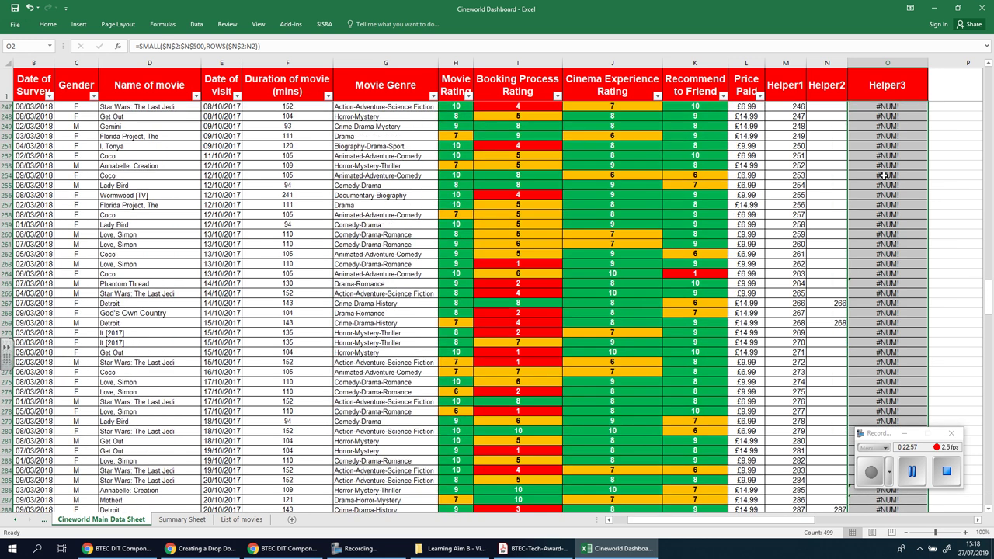
scroll(884, 177, up, 4)
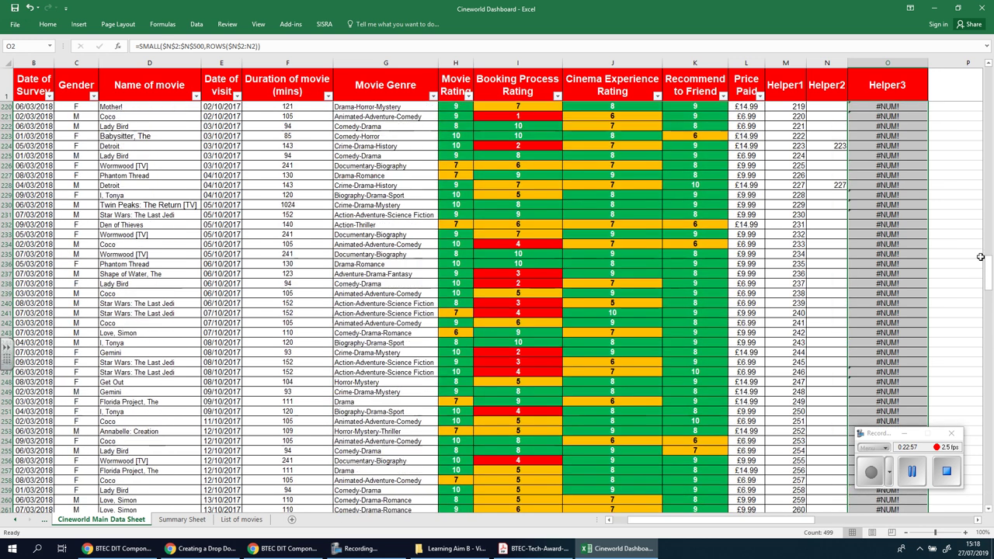
click(885, 204)
drag(990, 271, 990, 78)
scroll(857, 290, down, 8)
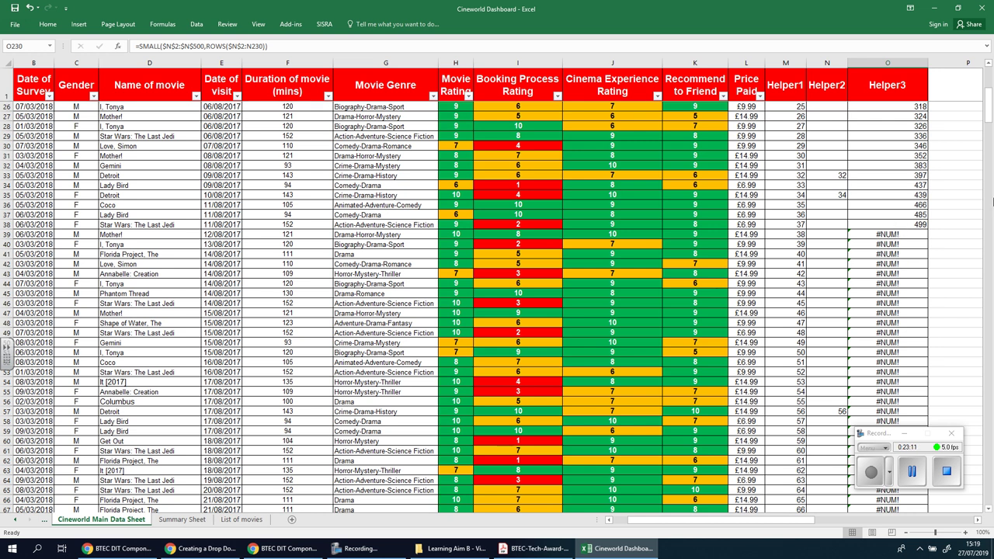
drag(988, 115, 988, 91)
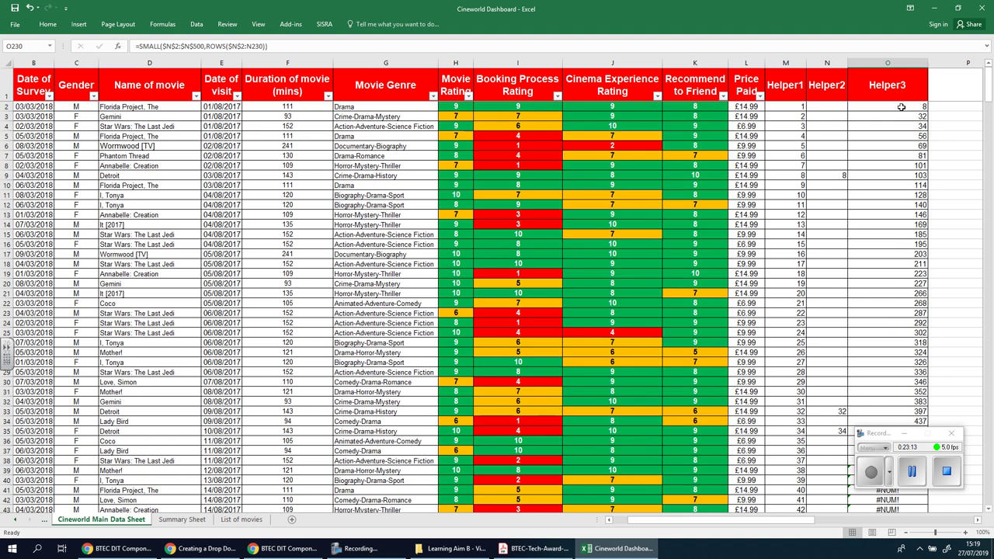
Wrap the O2 formula in IFERROR with an empty-text fallback: =IFERROR(SMALL($N$2:$N$500,ROWS($N$2:N2)),"")
key(ctrl+Up)
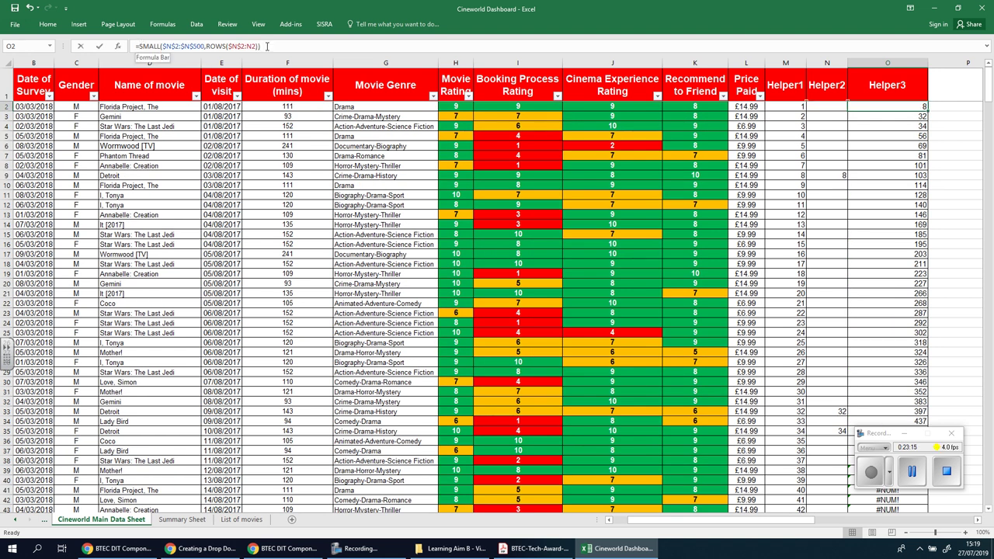
click(265, 47)
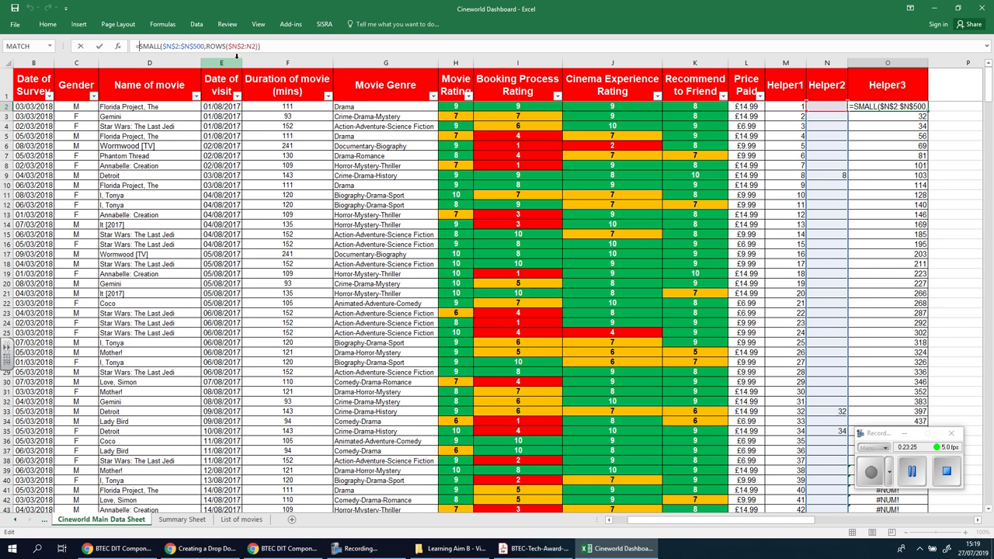
text(iferro)
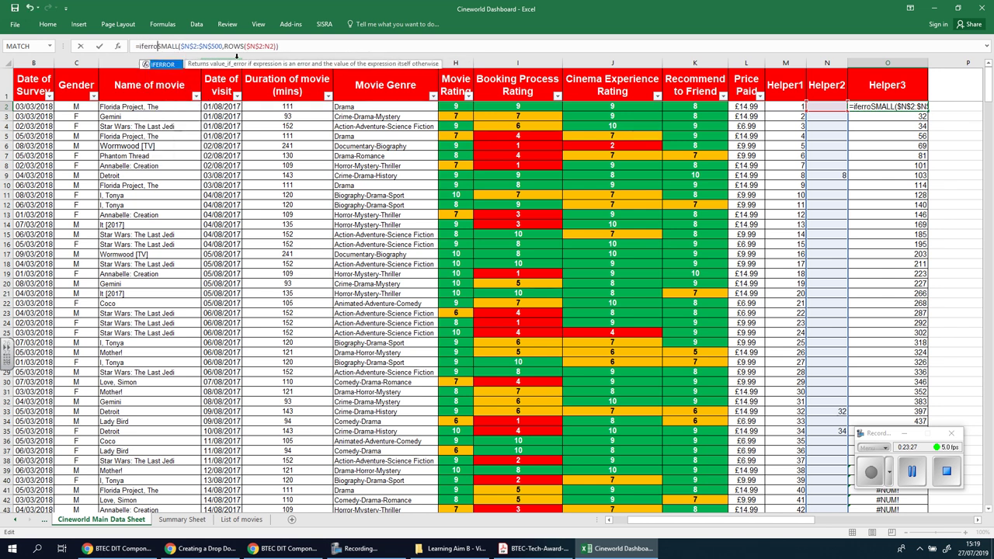
text(r)
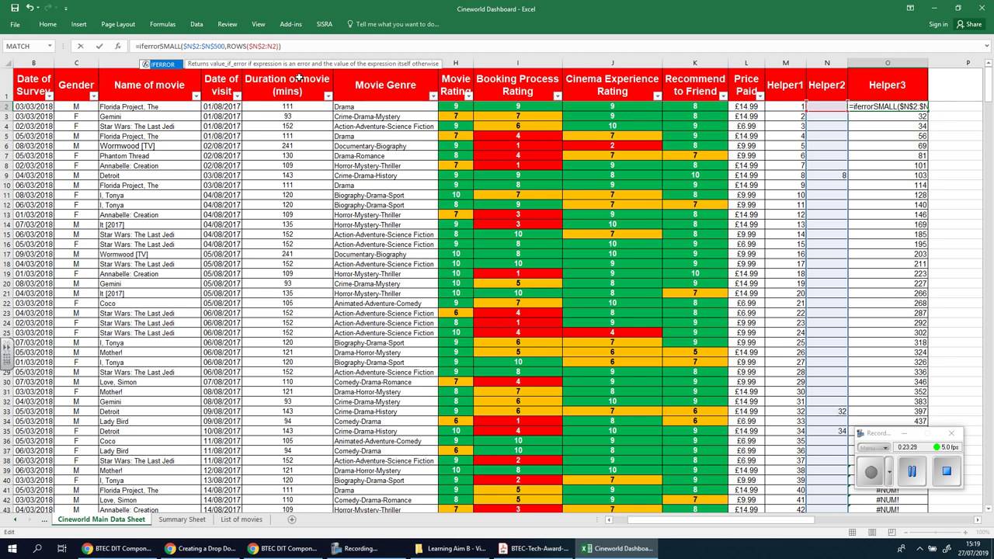
text(()
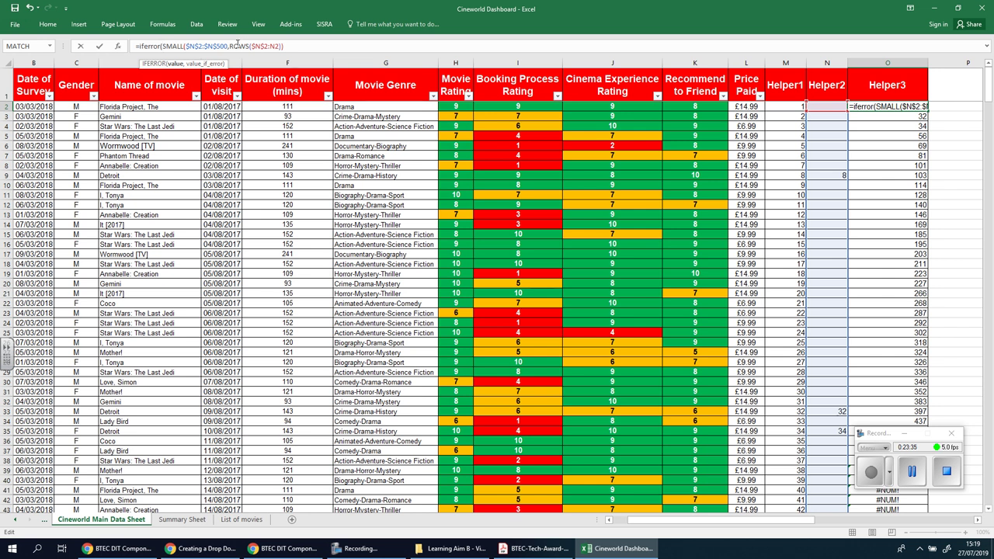
click(305, 46)
text(,)
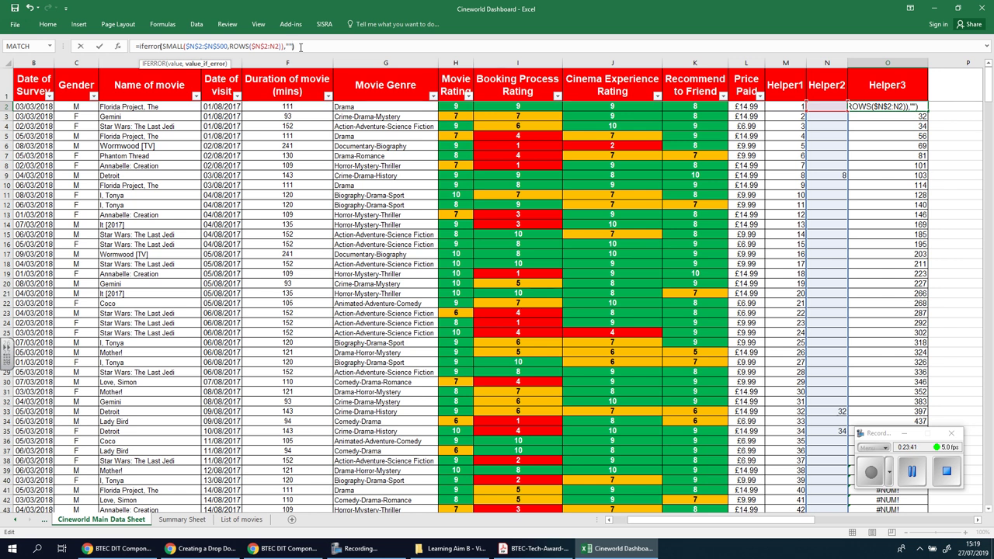
text(""))
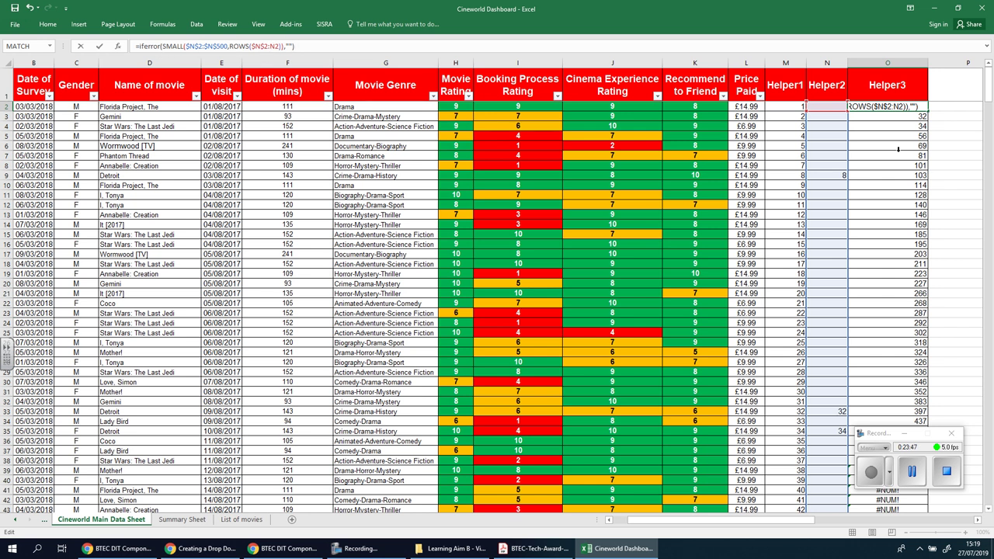
key(ctrl+Return)
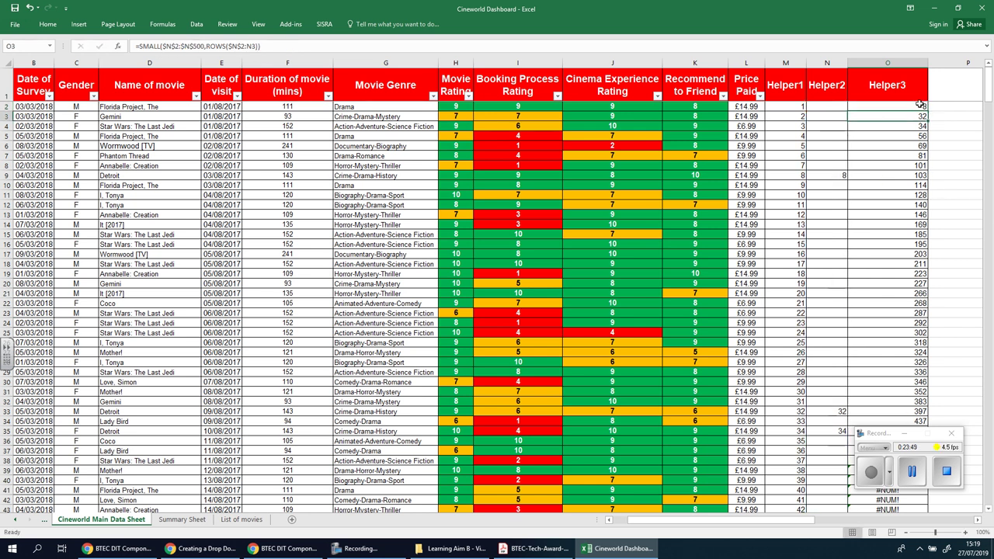
Fill the IFERROR version of the O2 formula down the Helper3 column to O500 and check the column back up to row 2
mouse_move(925, 110)
mouse_down()
mouse_move(926, 557)
mouse_move(926, 482)
mouse_up()
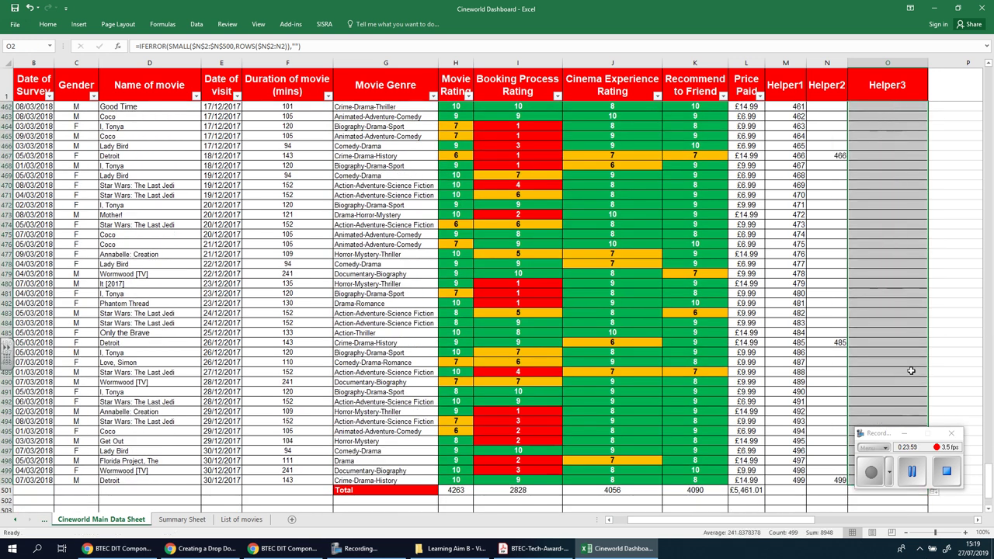
click(911, 322)
scroll(911, 314, up, 19)
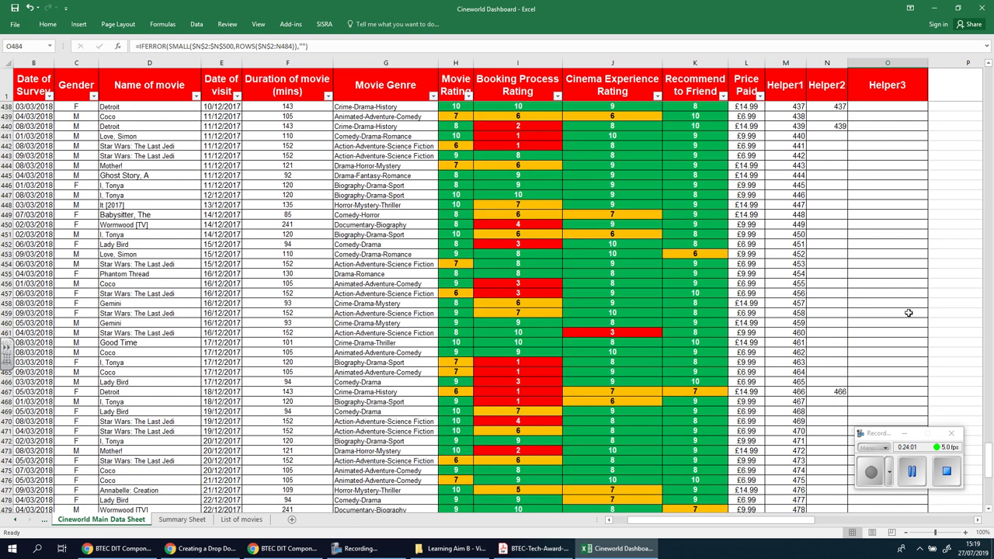
scroll(907, 312, up, 20)
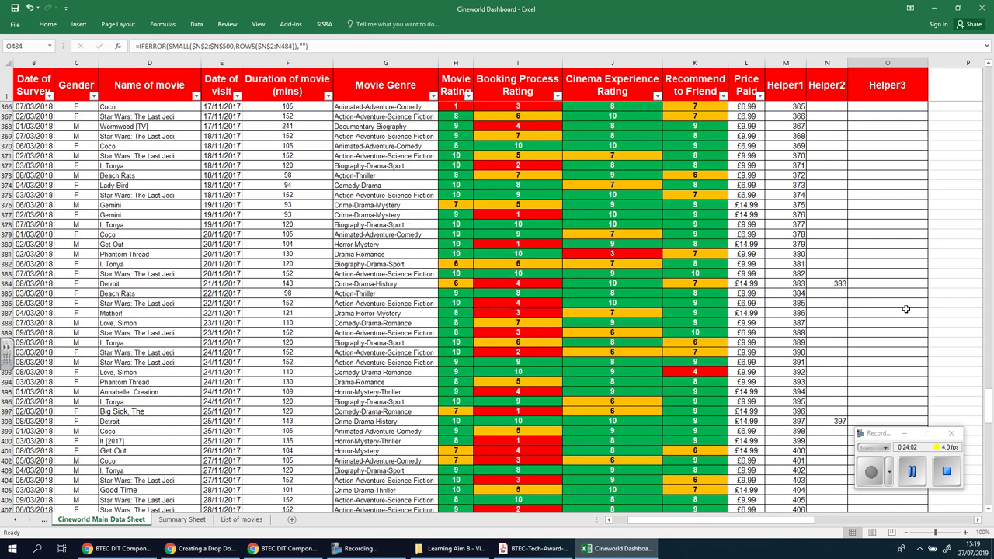
scroll(901, 306, up, 9)
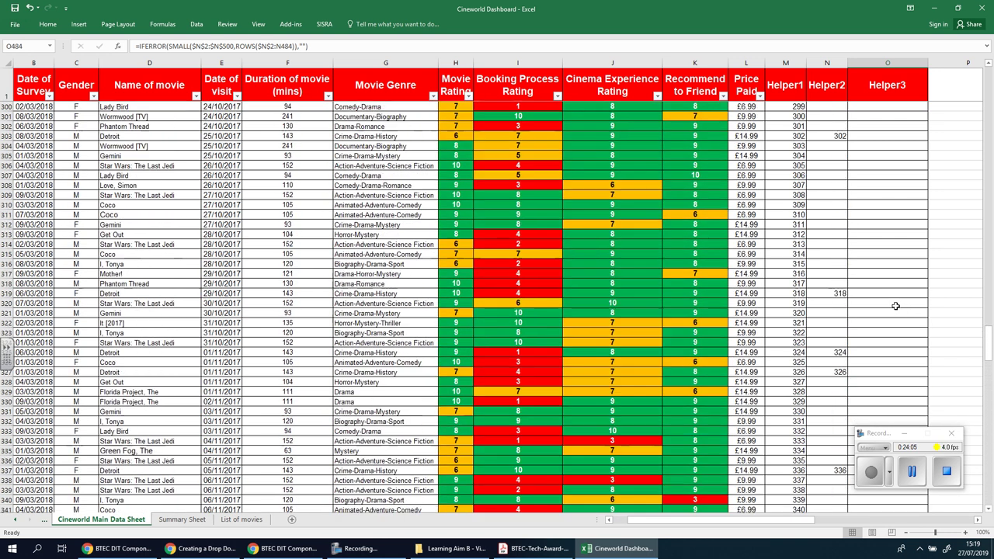
scroll(873, 261, up, 20)
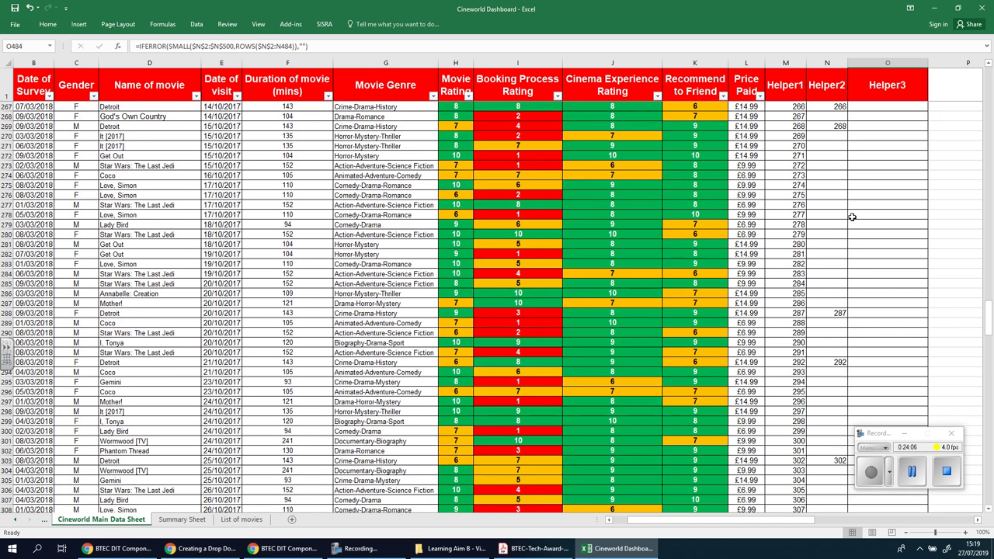
scroll(896, 201, up, 20)
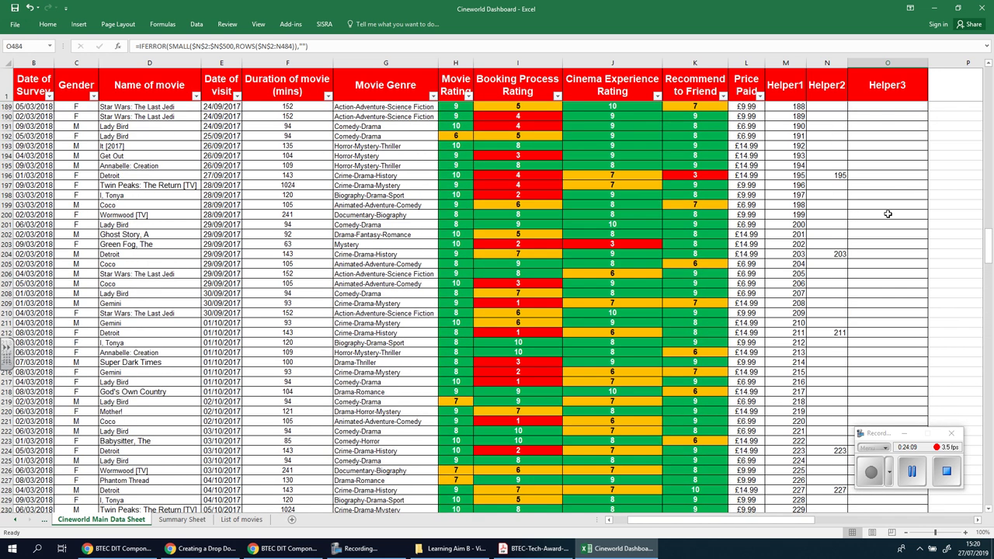
scroll(883, 213, up, 20)
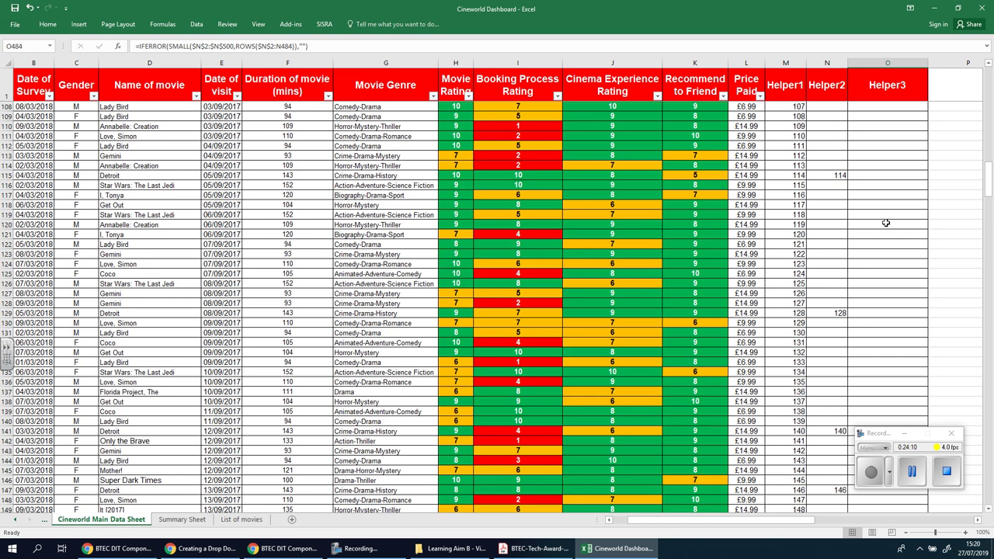
scroll(886, 208, up, 20)
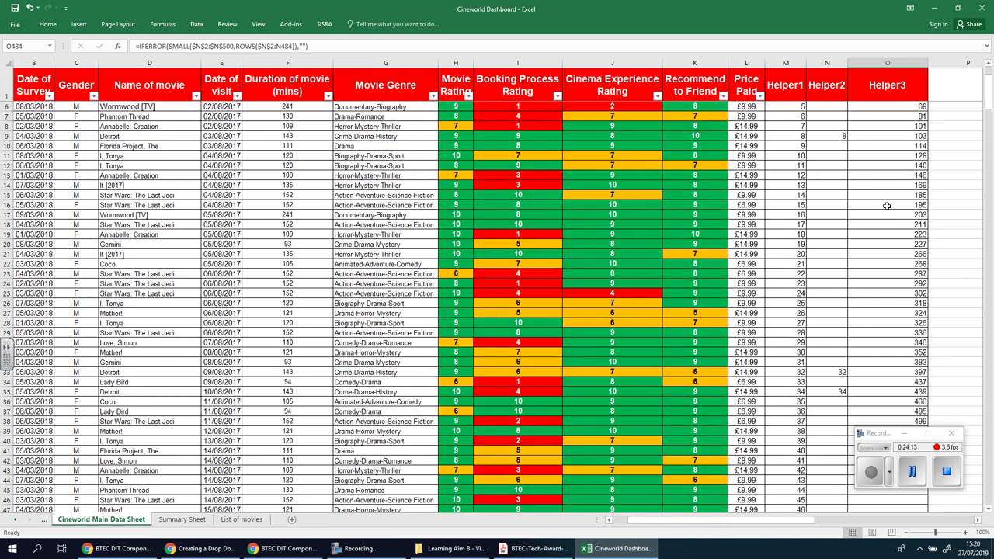
scroll(886, 205, up, 2)
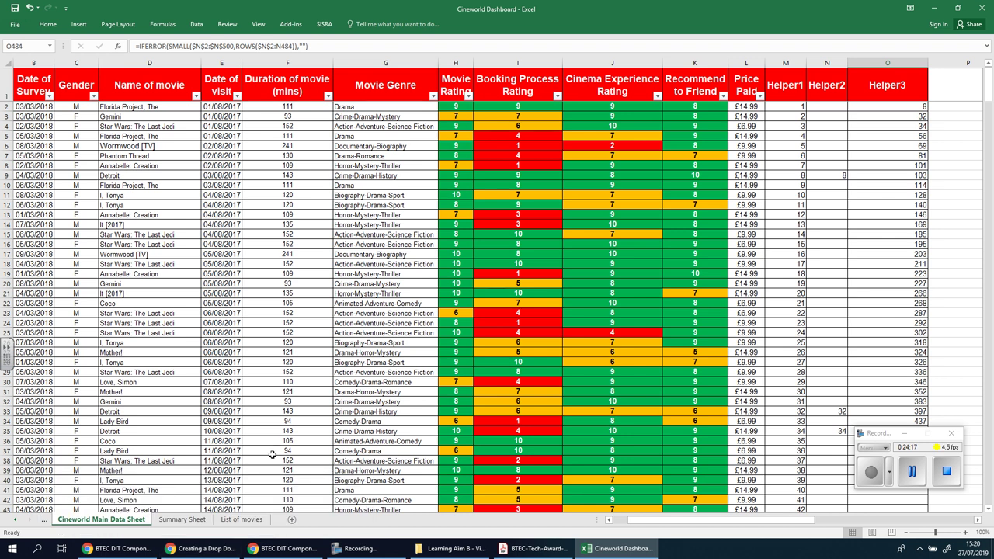
Choose Mother! in the Summary Sheet's movie dropdown and check the updated helper columns on the main data sheet
click(182, 519)
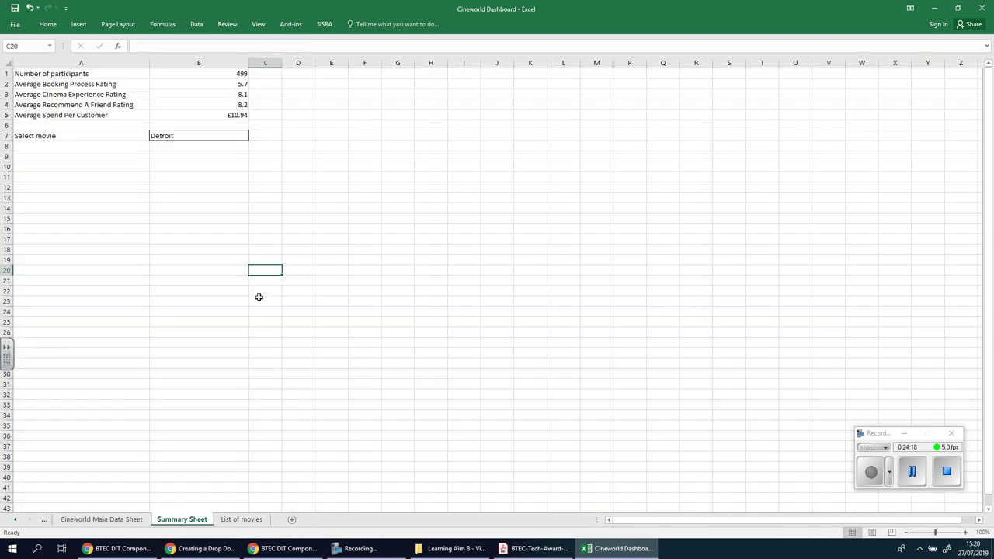
click(233, 138)
click(253, 136)
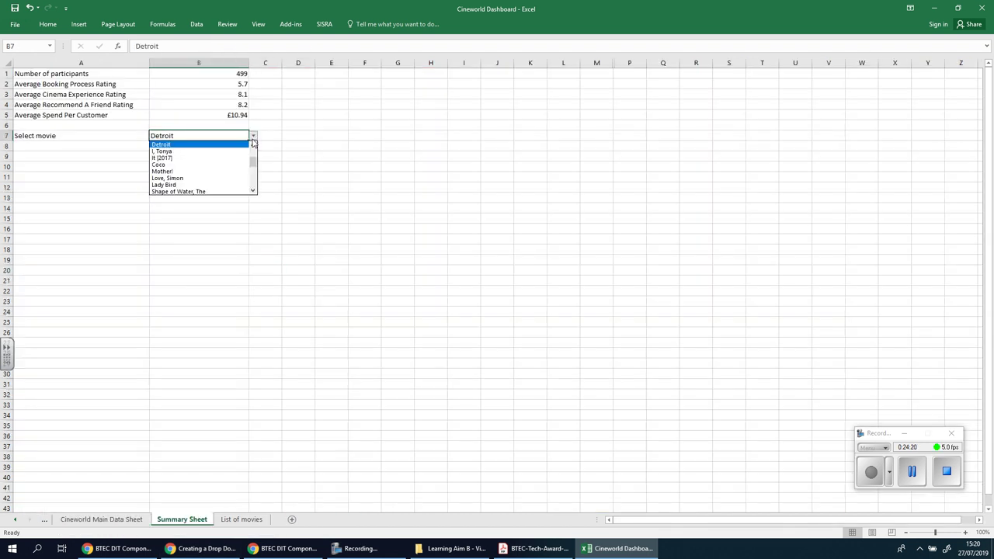
click(215, 171)
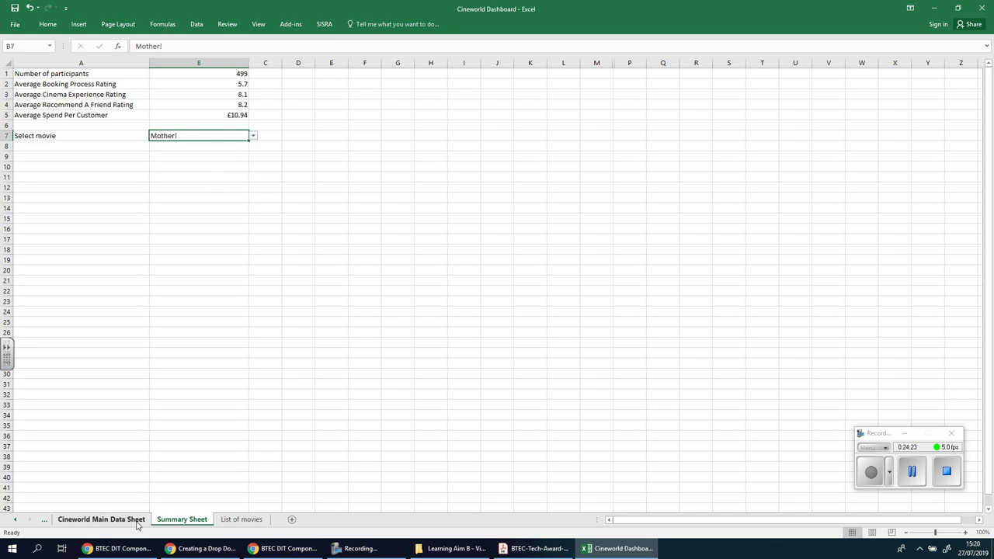
key(ctrl+Page_Up)
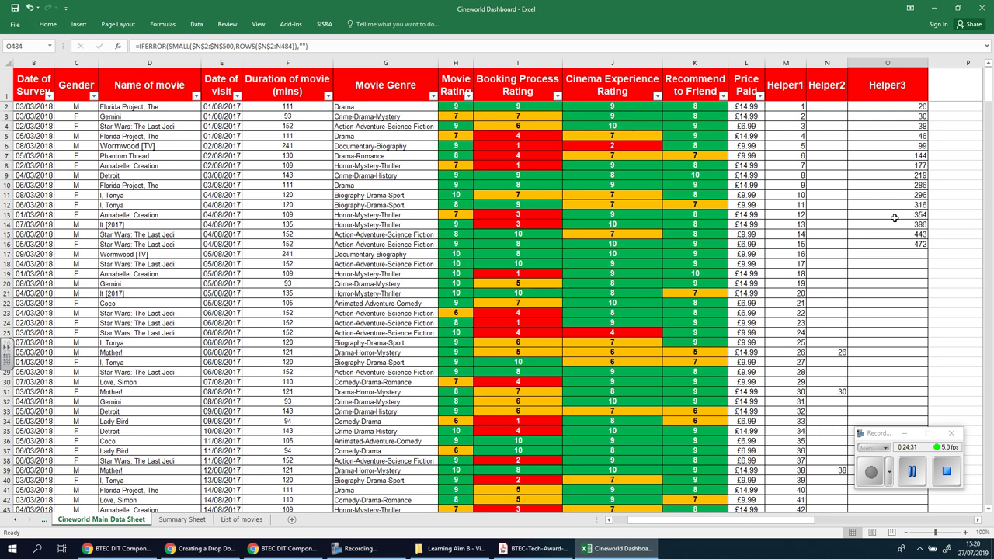
Choose Get Out in the Summary Sheet's movie dropdown and check the matching record in row 60 against the main data sheet's helper columns
click(179, 521)
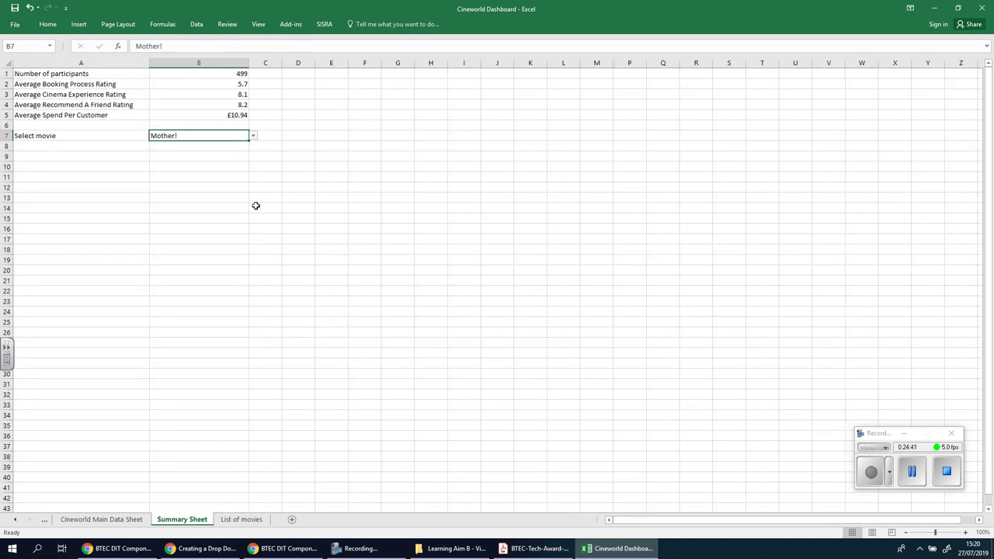
click(252, 136)
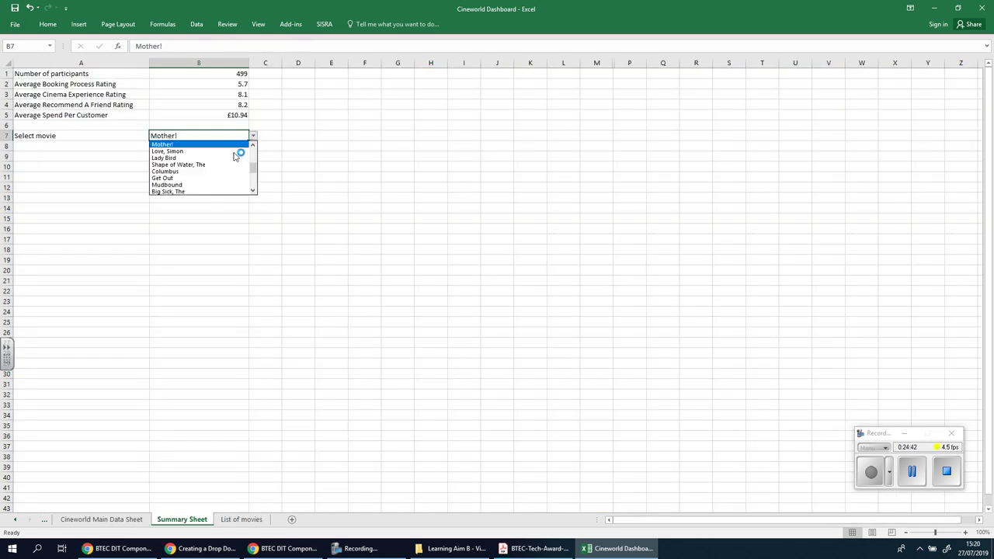
click(197, 178)
click(122, 521)
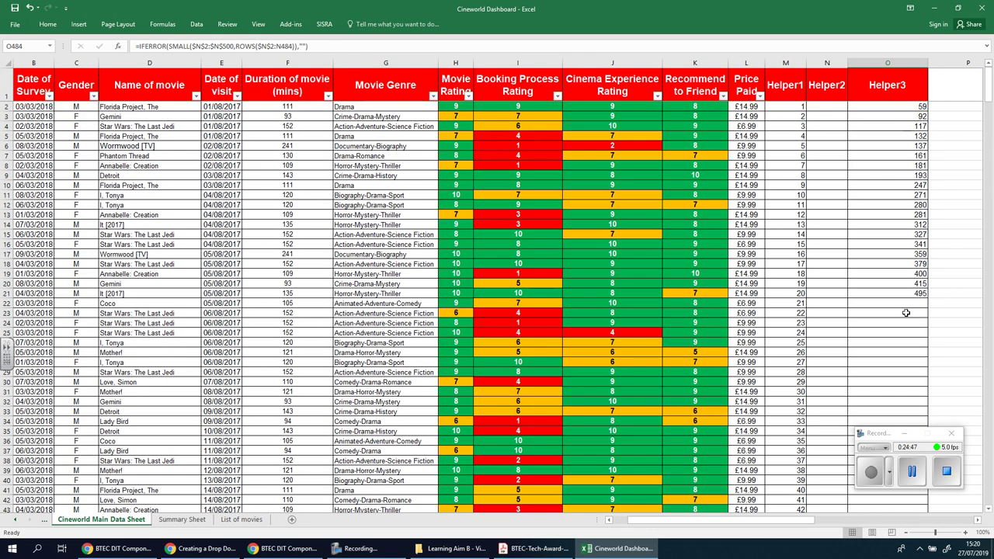
scroll(827, 252, down, 8)
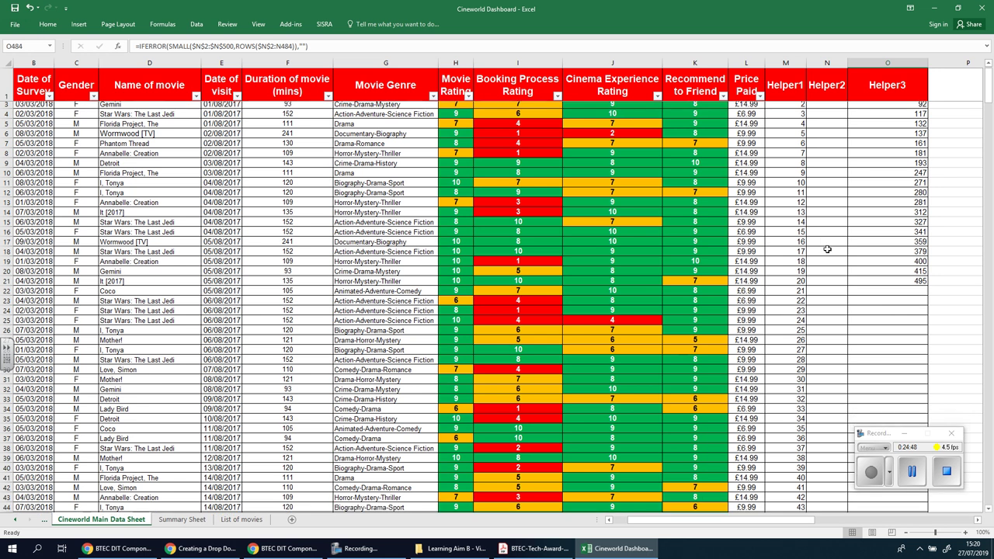
scroll(827, 253, down, 7)
click(835, 234)
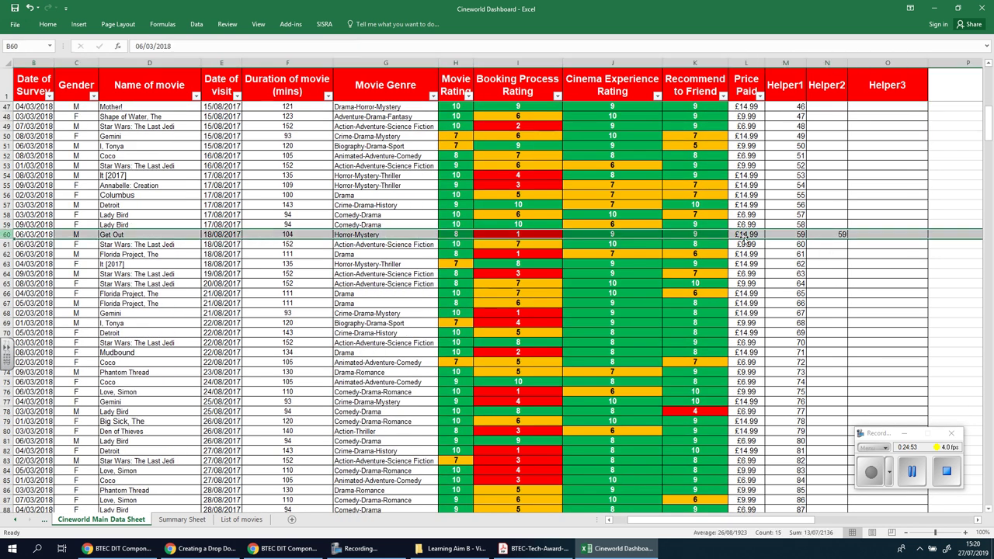
click(7, 234)
click(896, 181)
drag(988, 131, 987, 58)
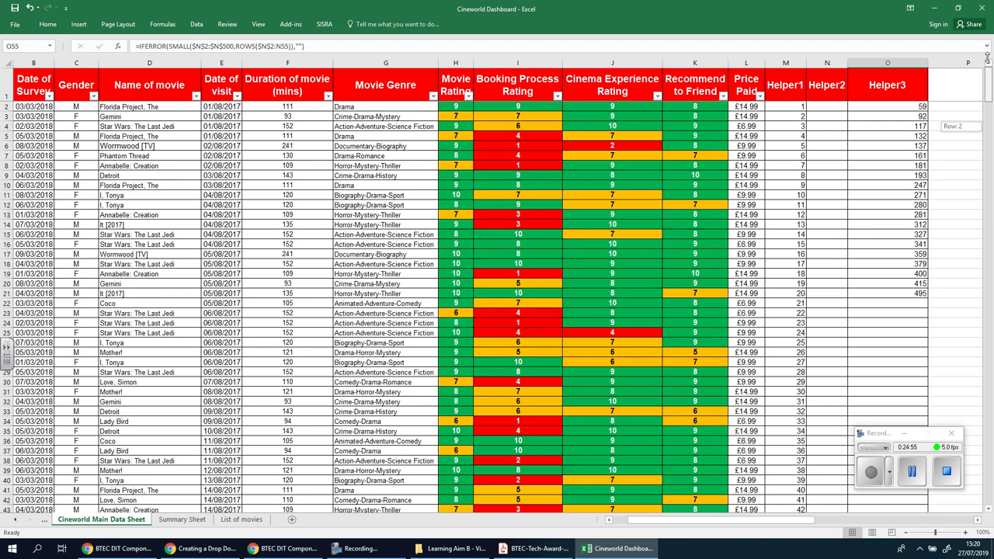
Autofit the width of the Helper3 column and select O2
click(892, 88)
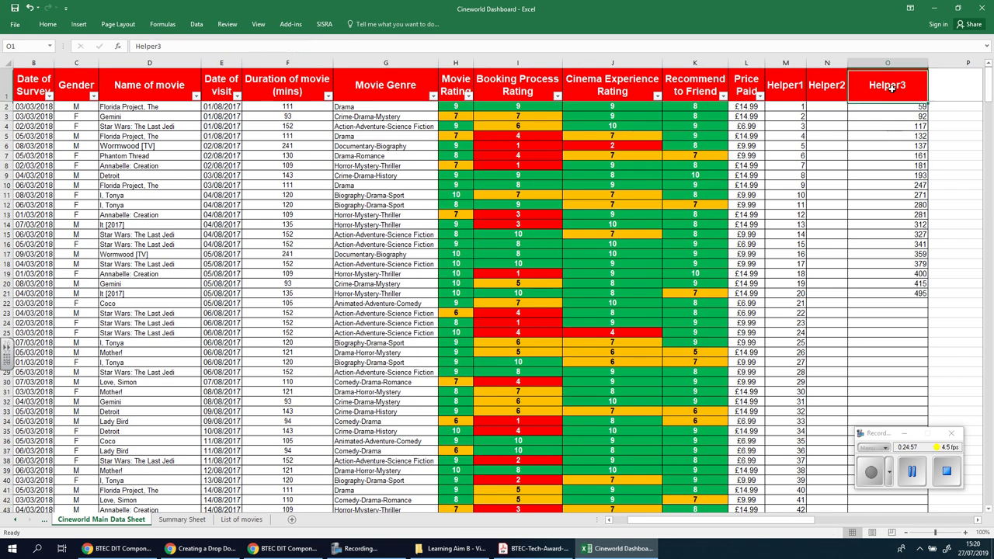
right_click(892, 88)
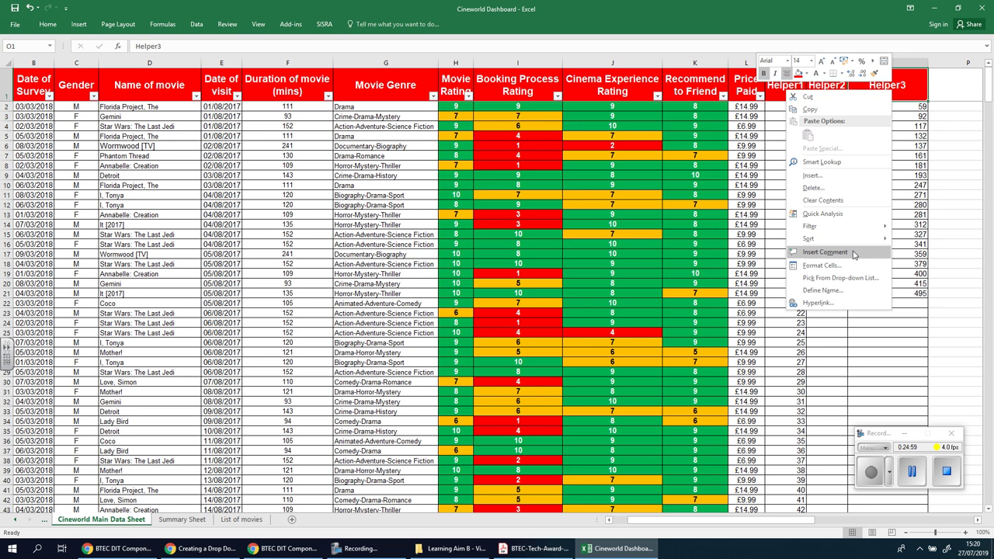
click(969, 205)
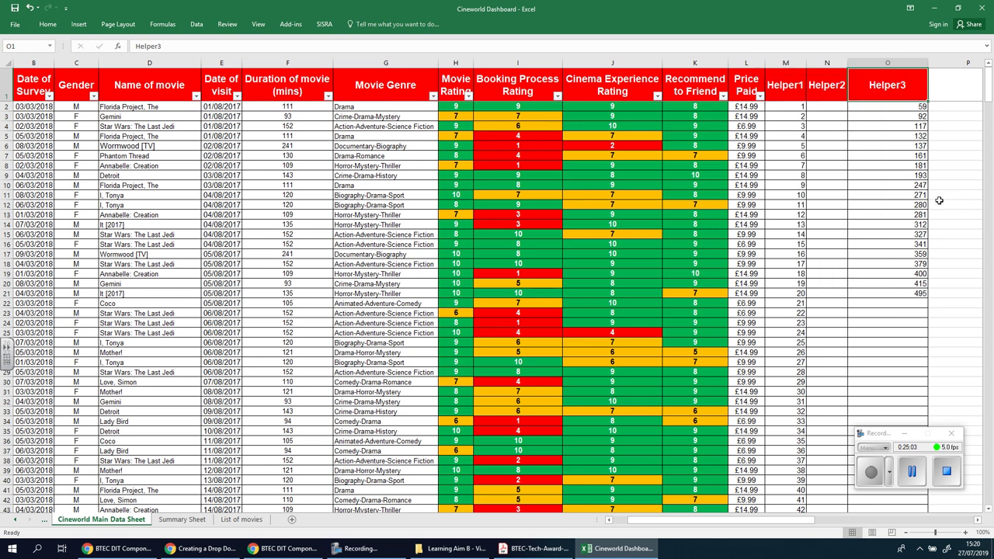
double_click(926, 62)
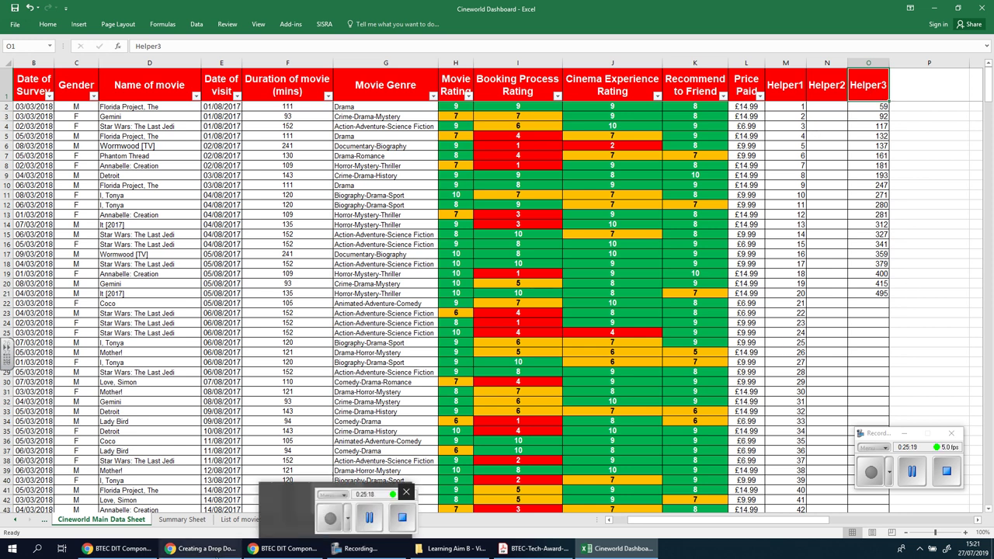
click(882, 106)
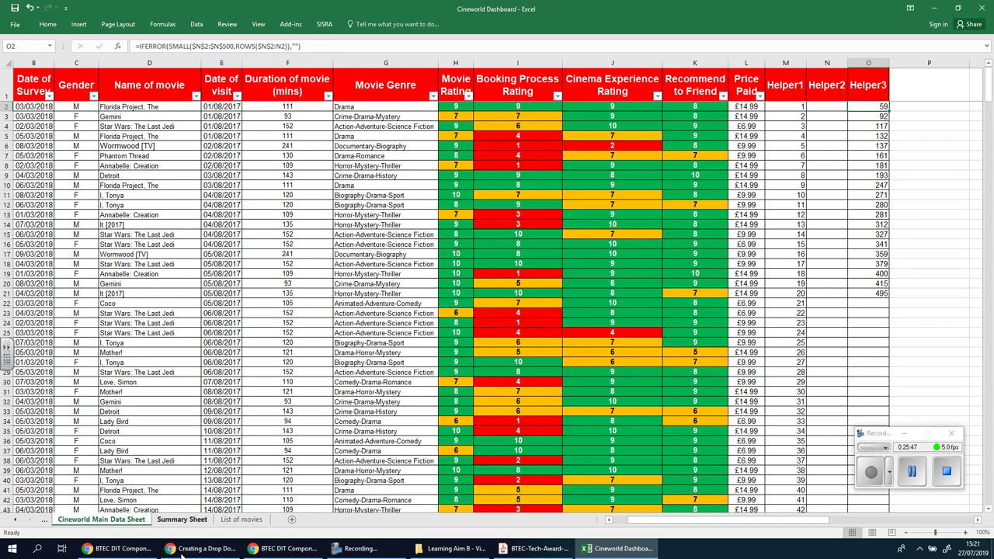
click(362, 522)
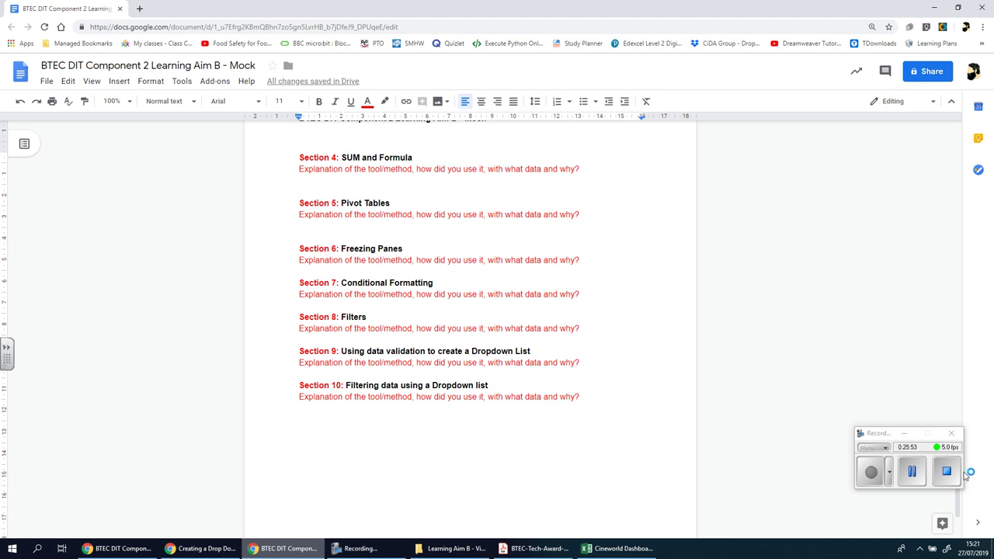
click(913, 472)
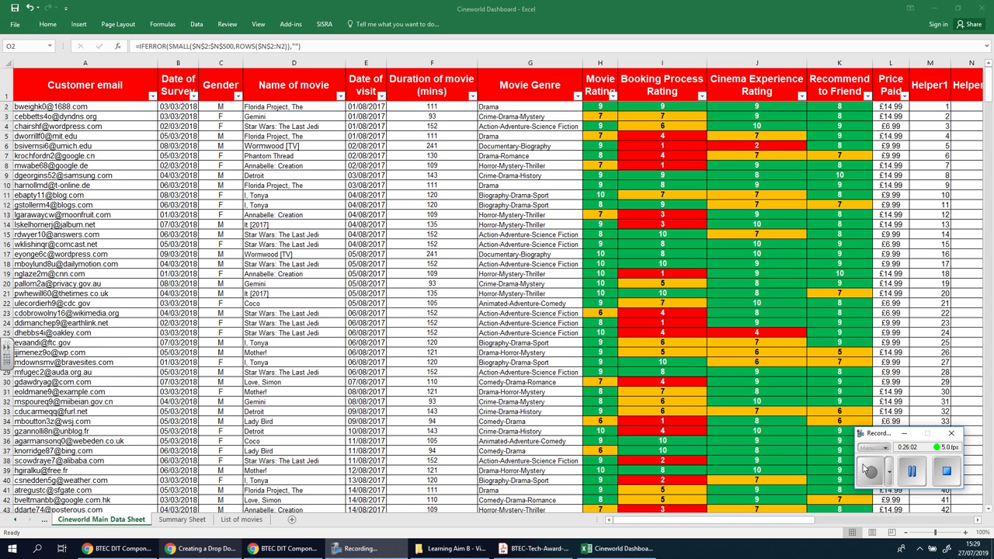
click(904, 435)
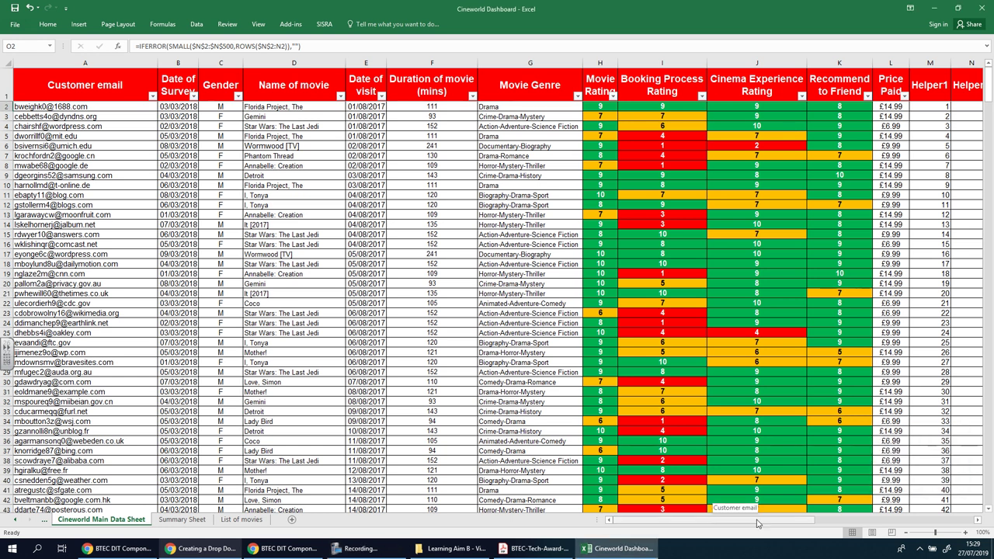
Copy the header cells A1:L1, Customer email to Price Paid, and paste them beyond the helper columns starting at R1
drag(737, 526, 683, 515)
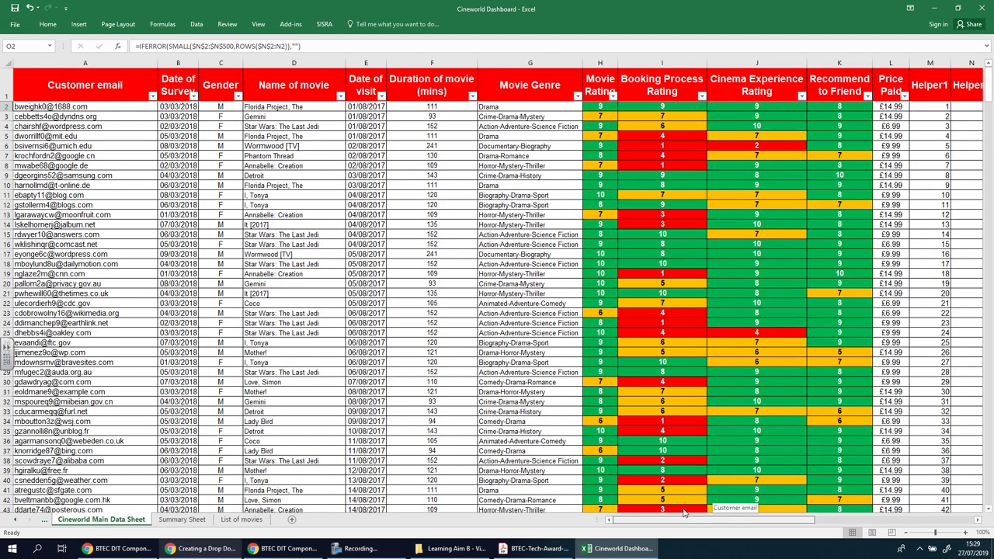
drag(71, 91, 901, 91)
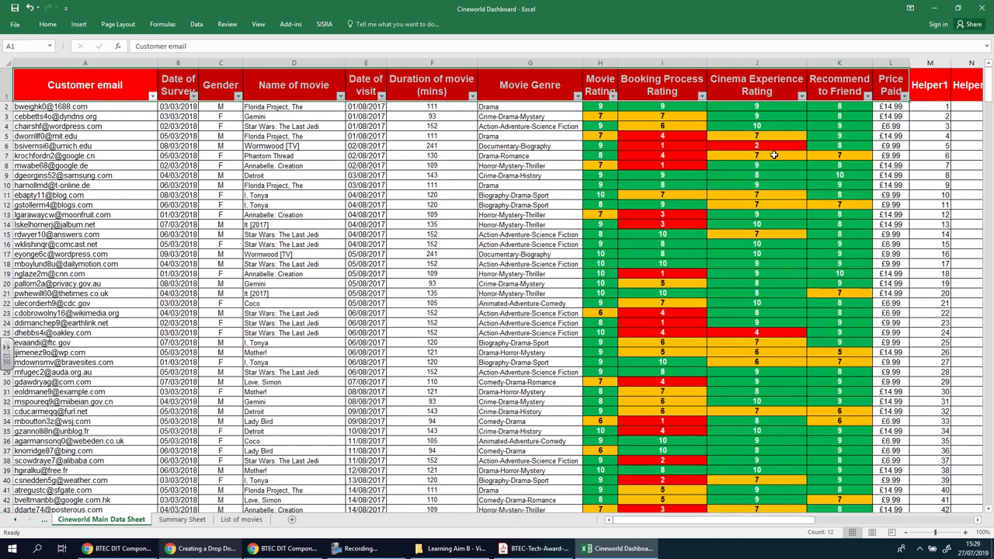
key(ctrl+c)
drag(784, 520, 878, 516)
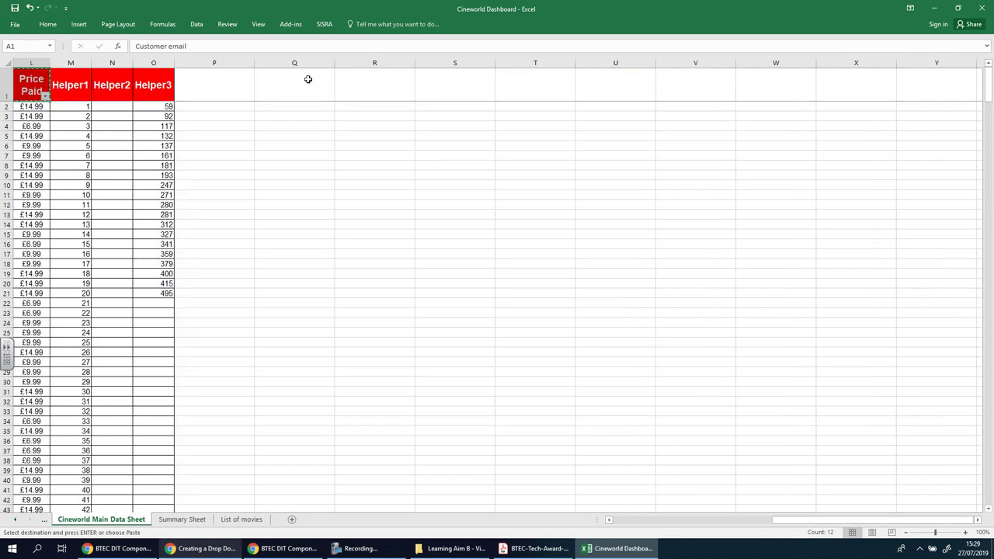
click(373, 85)
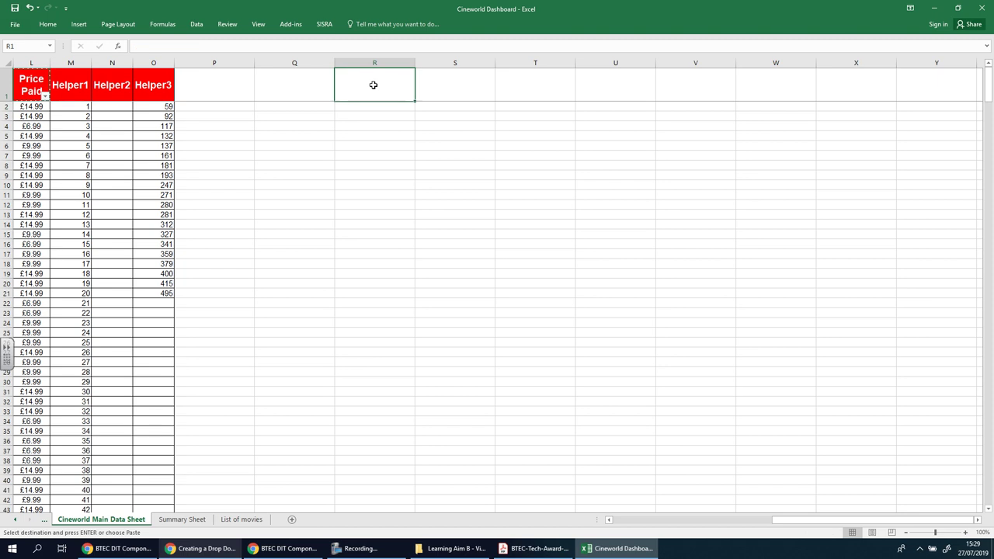
key(ctrl+v)
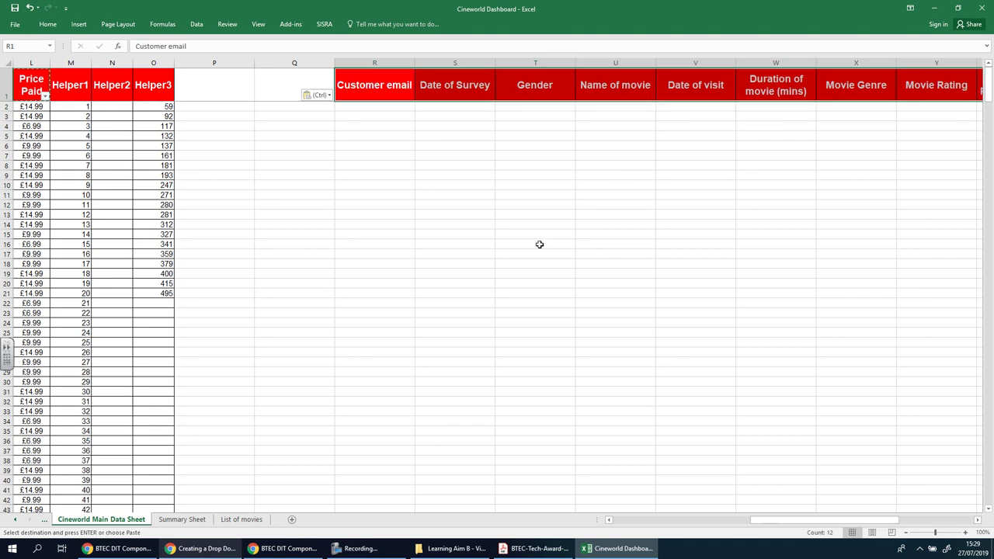
click(614, 303)
Begin an INDEX formula in R2, beneath the copied Customer email header
drag(774, 521, 717, 525)
click(629, 105)
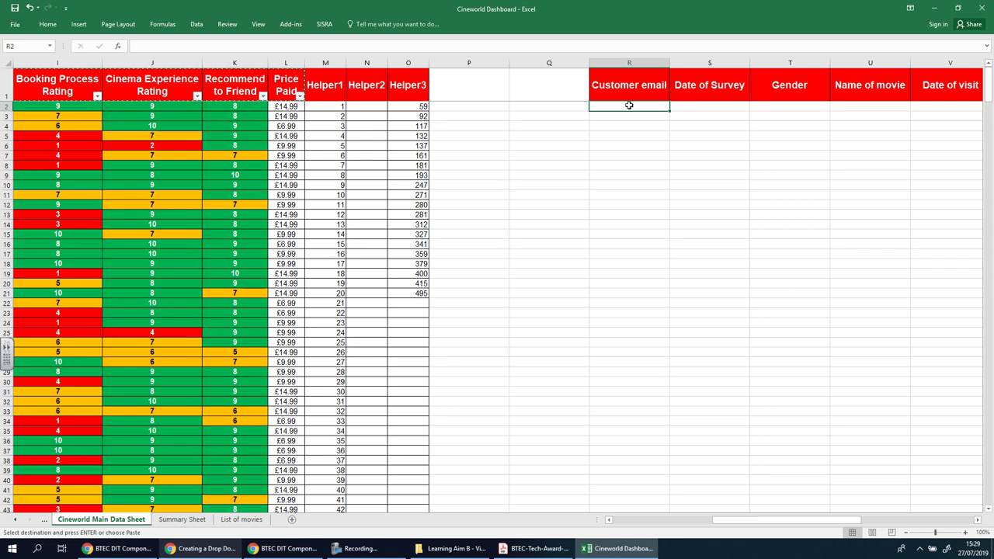
text(=)
text(inde)
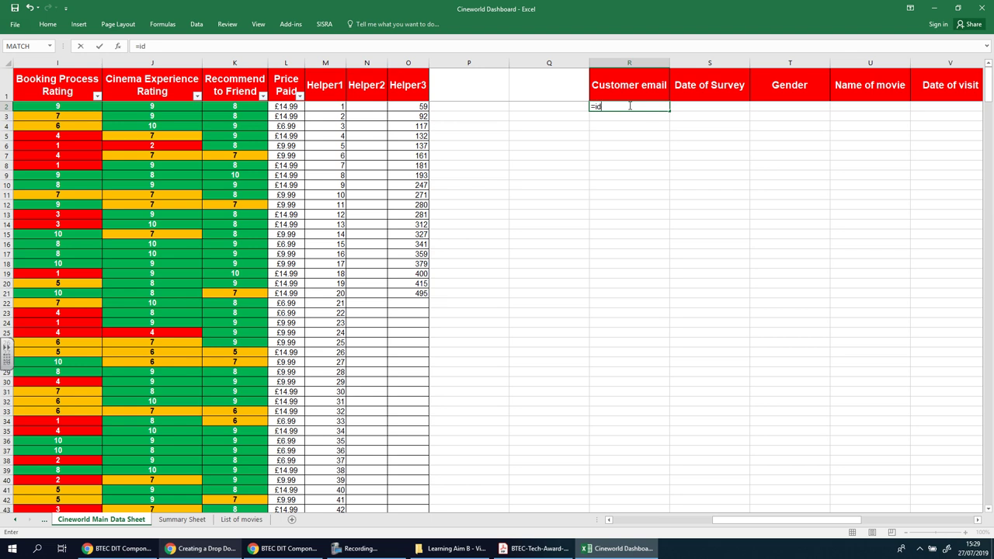
text(x)
key(BackSpace)
key(BackSpace)
key(BackSpace)
text(ndex)
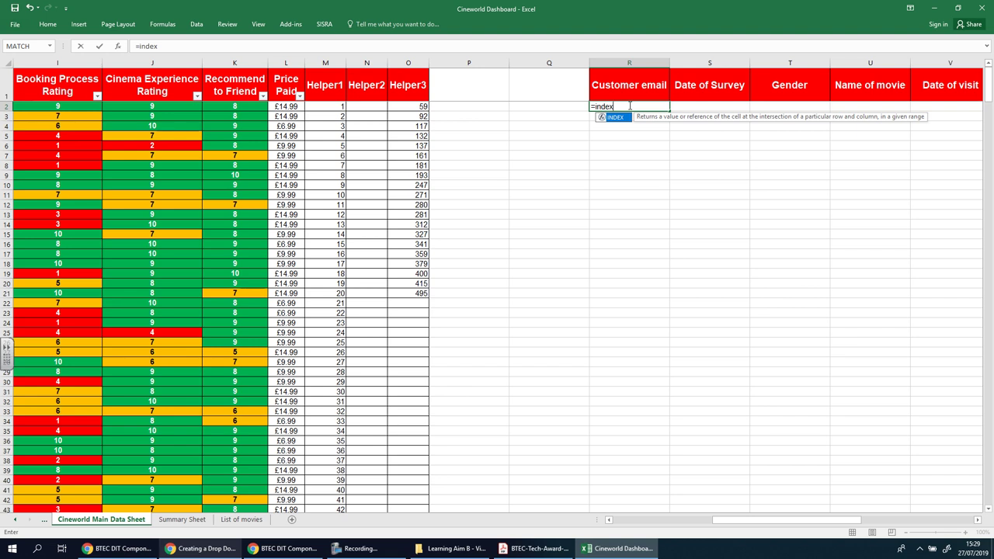
text(()
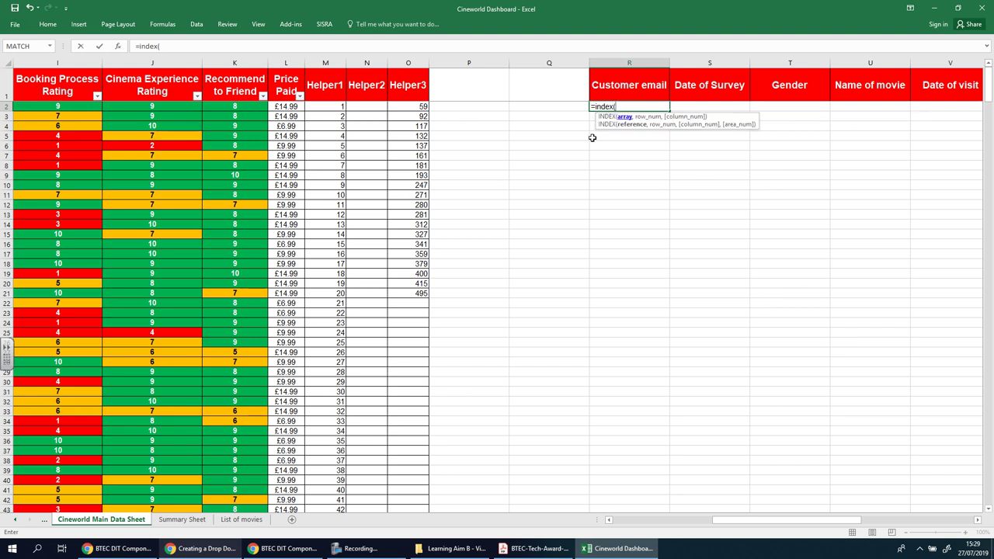
Set the INDEX array to the survey data range A2:L500, from Customer email to Price Paid
click(711, 519)
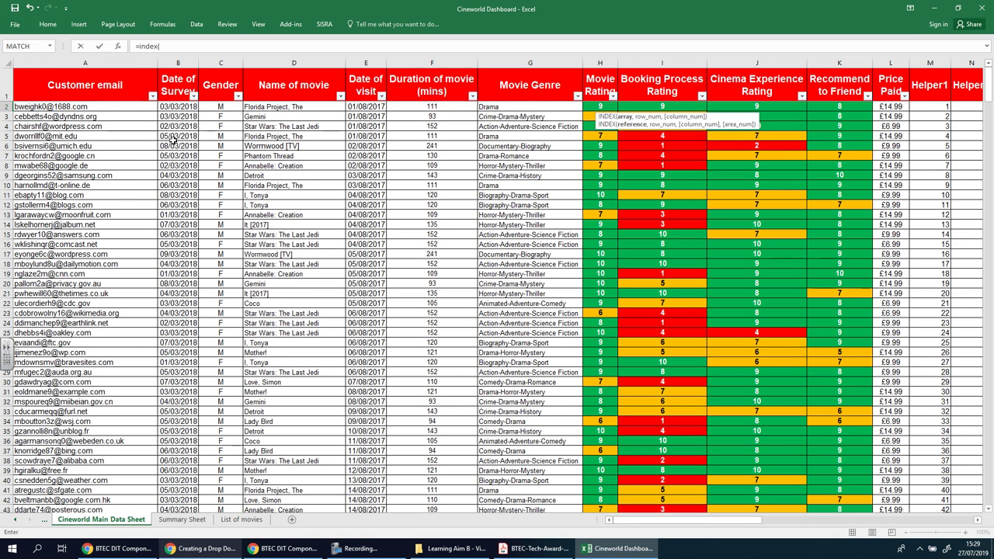
click(53, 105)
drag(53, 106, 897, 112)
drag(884, 380, 892, 479)
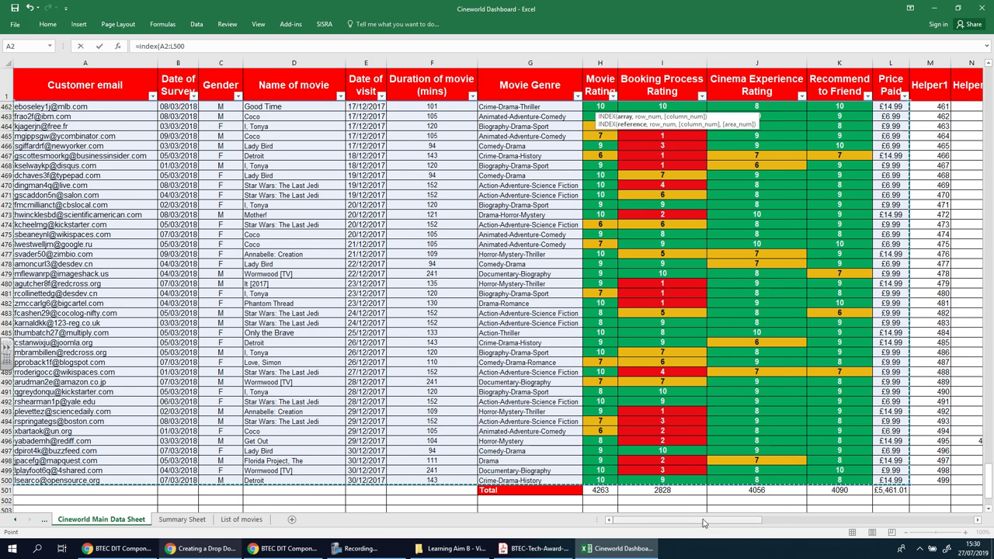
Make the INDEX array reference in R2 absolute as $A$2:$L$500 and continue to the row number argument
scroll(704, 522, right, 6)
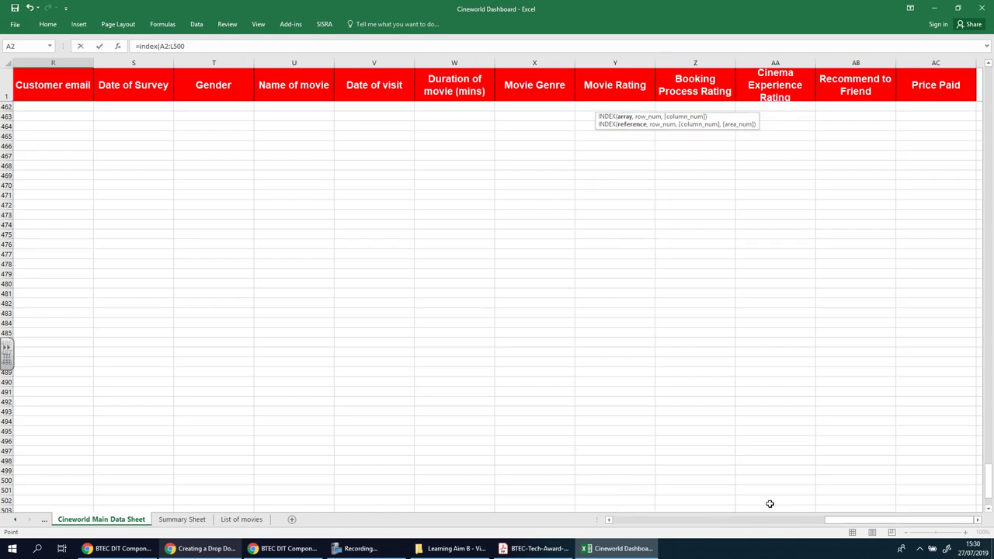
drag(839, 521, 740, 522)
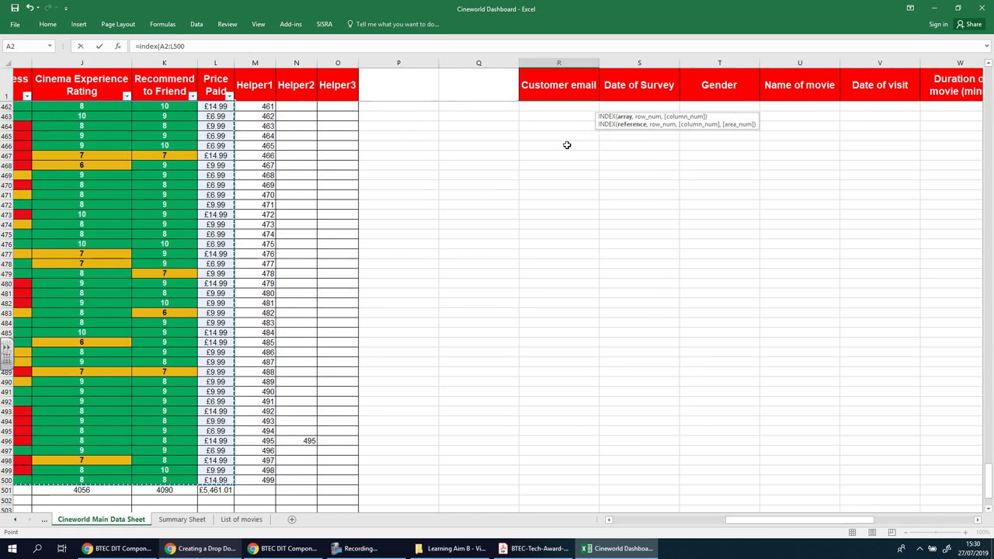
scroll(565, 143, up, 4)
scroll(564, 143, up, 3)
drag(989, 436, 990, 56)
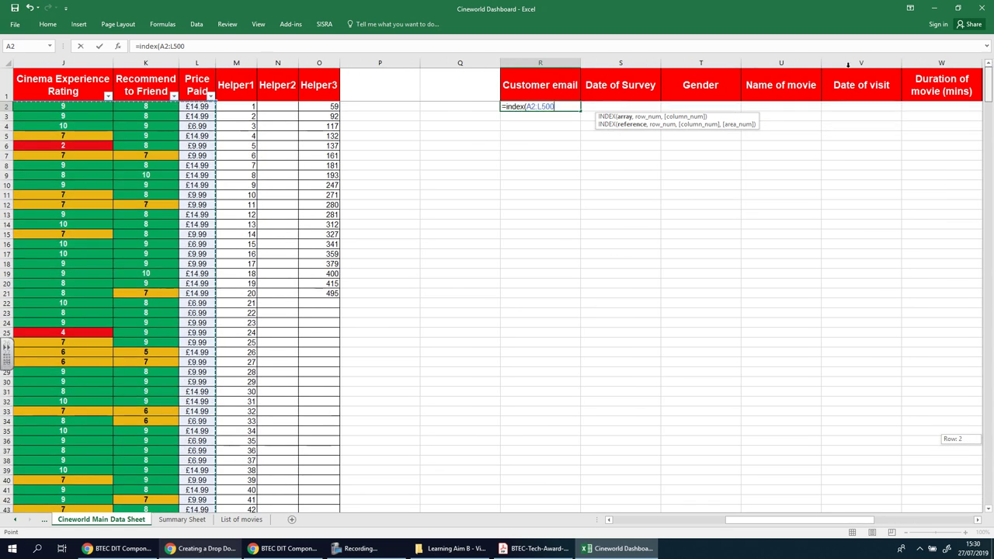
click(205, 46)
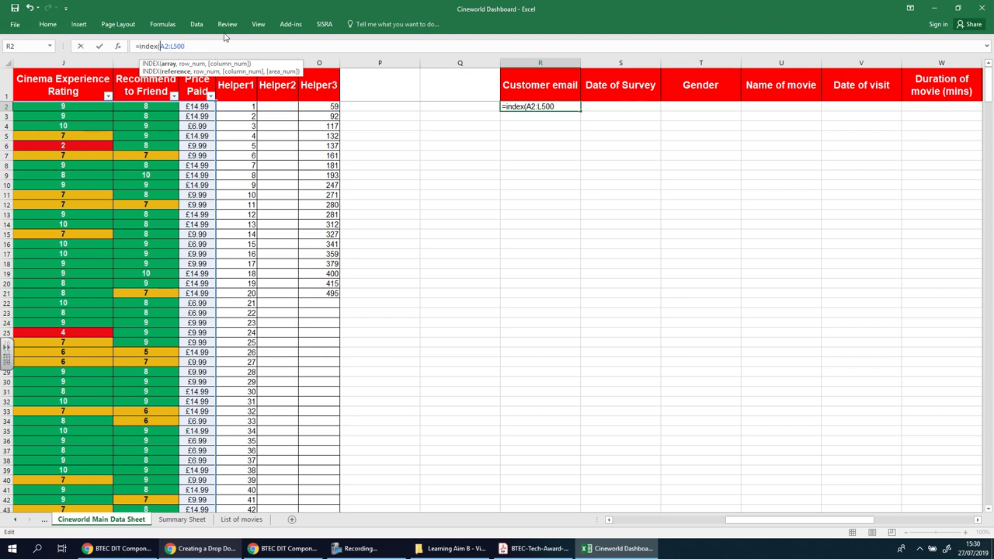
text($A$)
key(Right)
text($A$)
text(,)
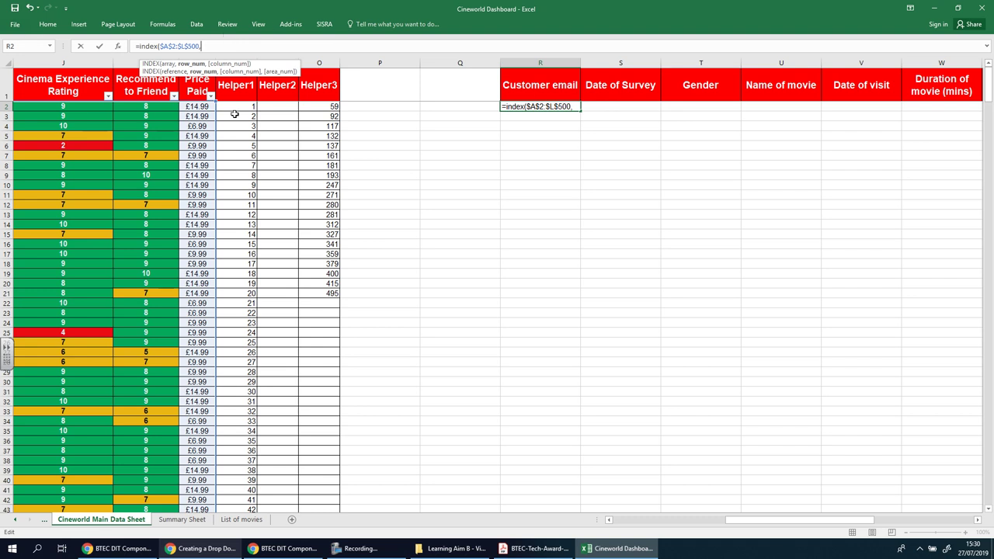
Use the first Helper3 cell as the INDEX row number, with its column locked as $O2
click(329, 106)
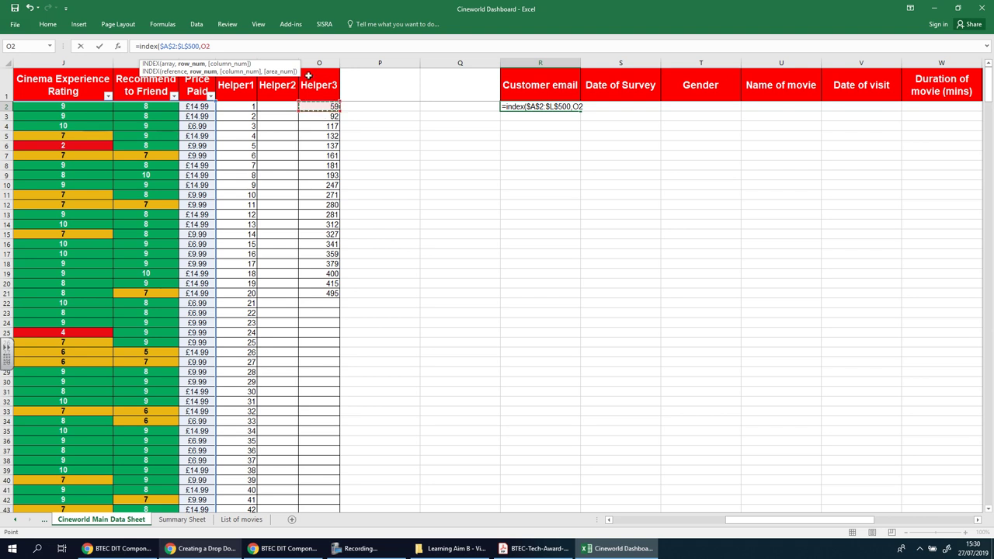
click(203, 45)
text($O2)
text(,)
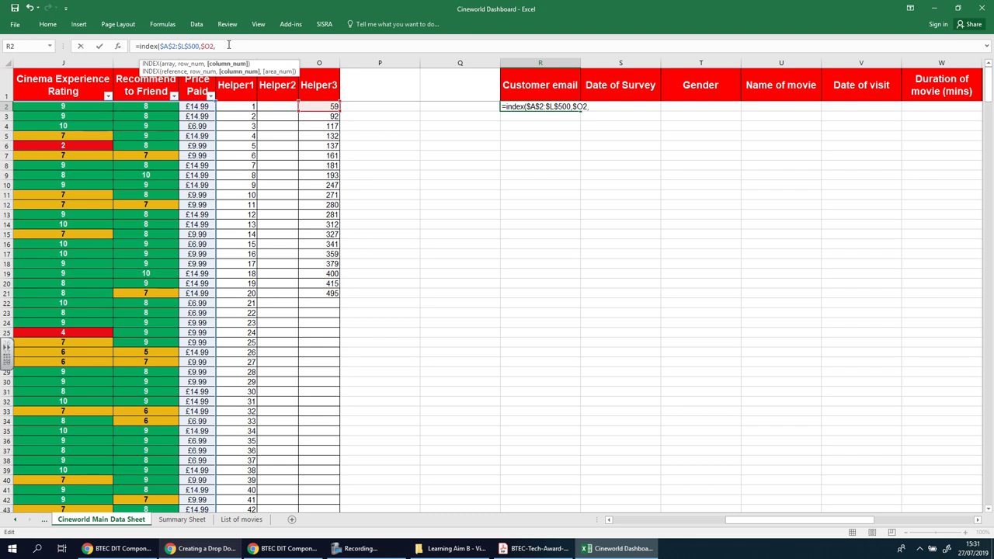
Add COLUMNS(Q2:Q2) as the column number argument and close the INDEX formula
text(col)
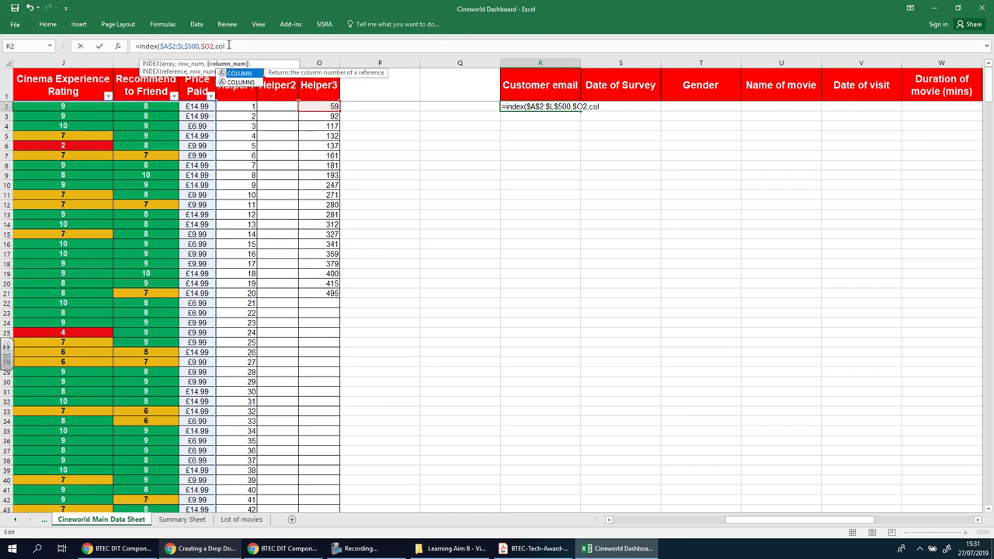
text(umns)
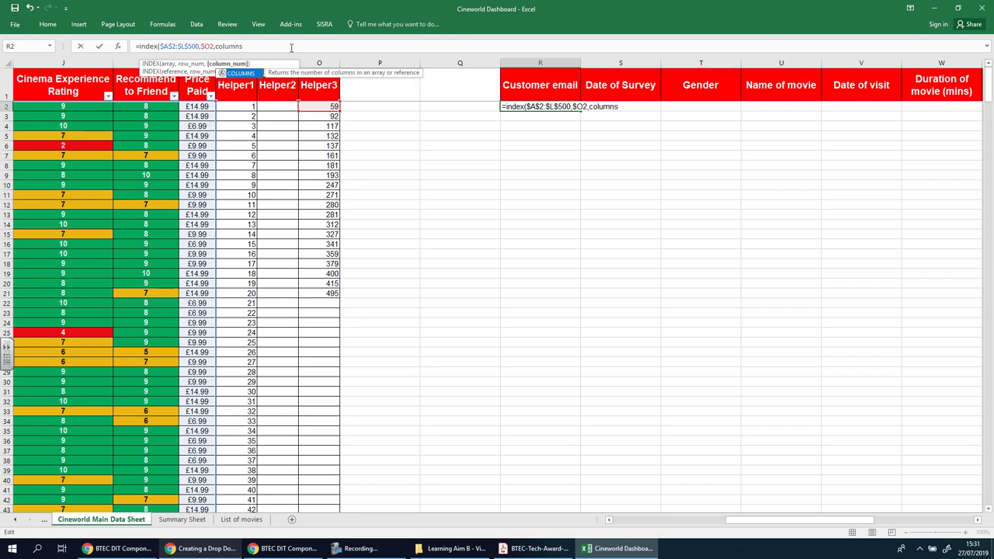
text(()
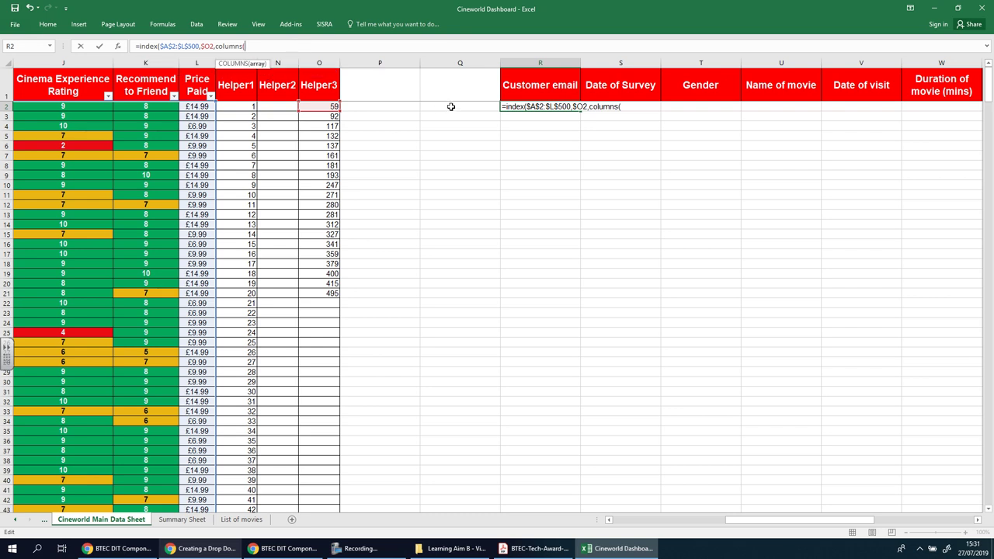
click(465, 107)
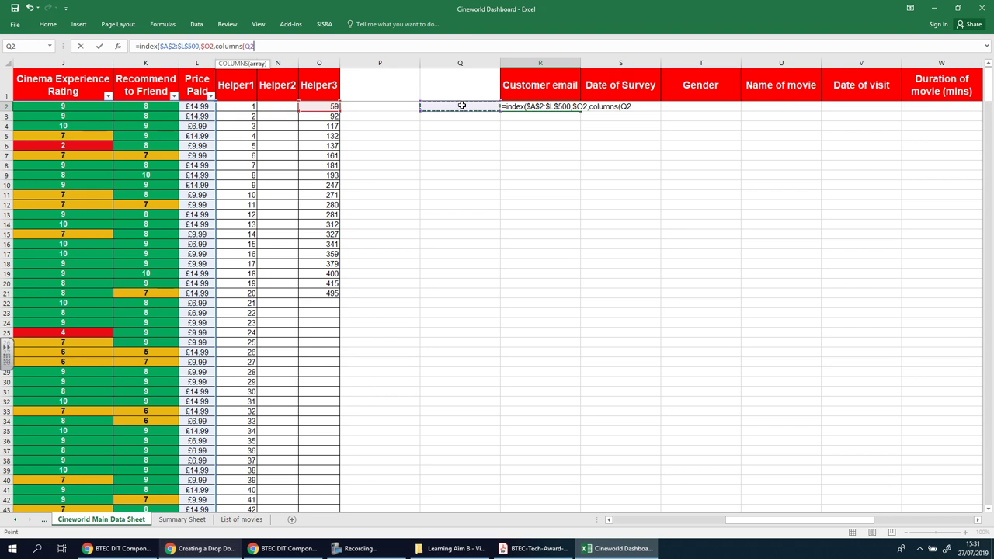
text(:)
click(462, 105)
text())
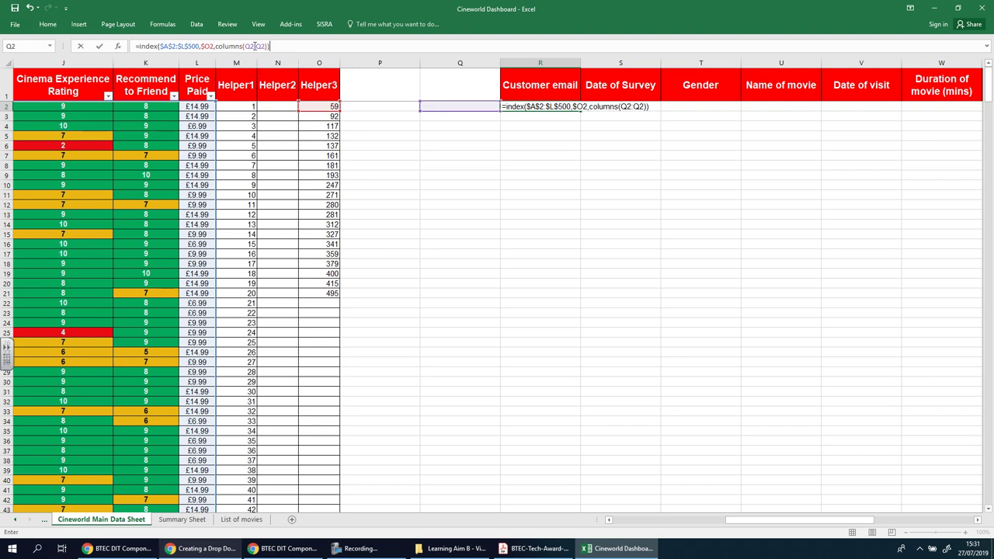
Lock the first reference inside COLUMNS as $Q$2 and enter the finished INDEX formula in R2
click(246, 46)
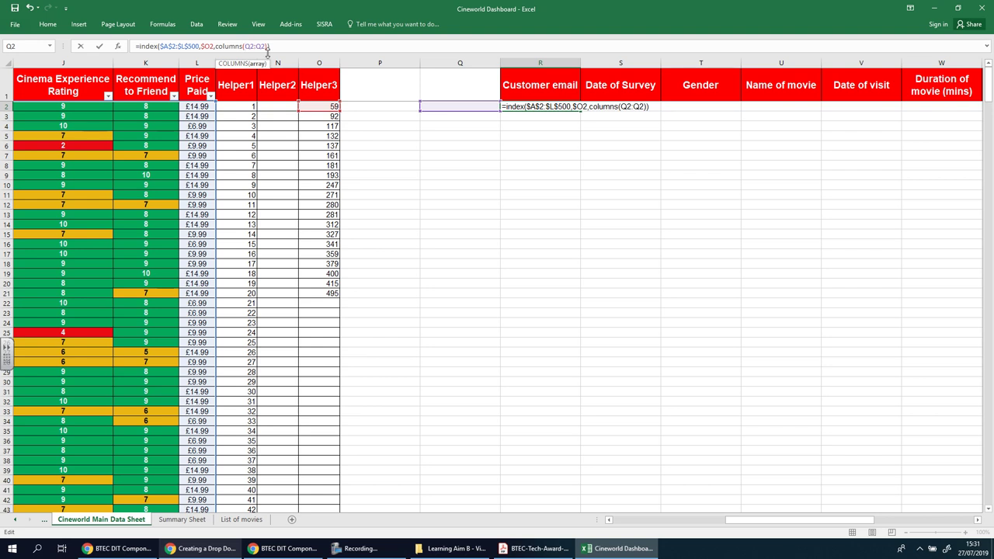
text($A)
text($Q$)
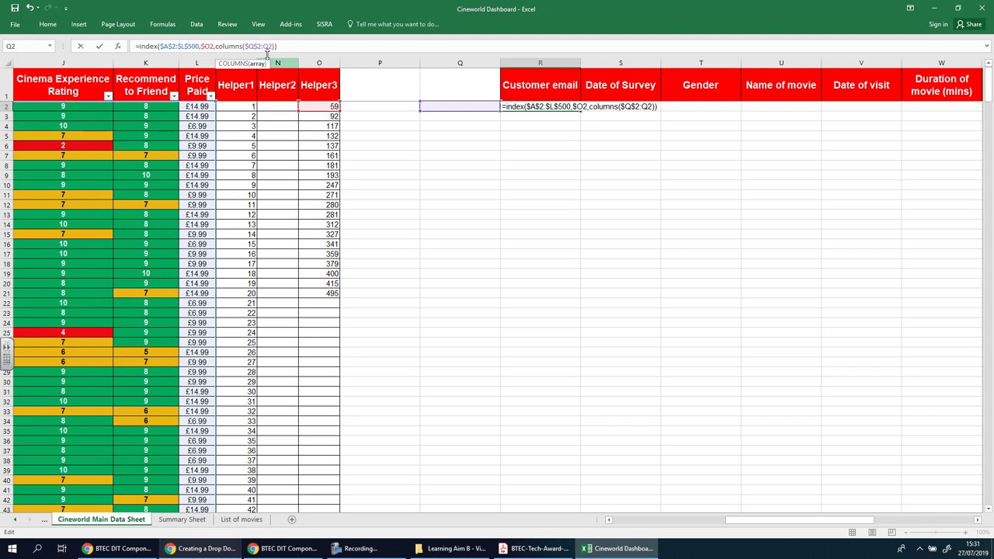
click(298, 46)
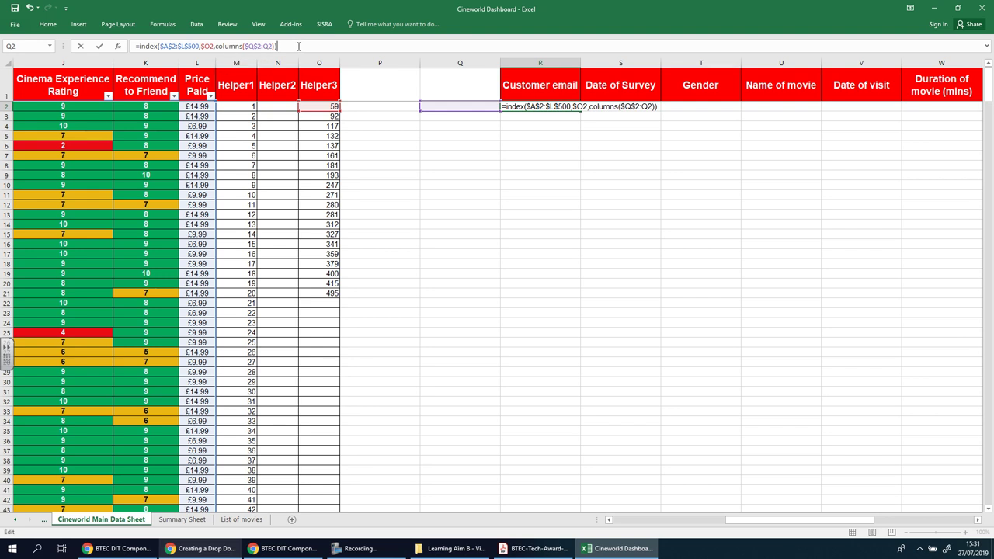
key(Return)
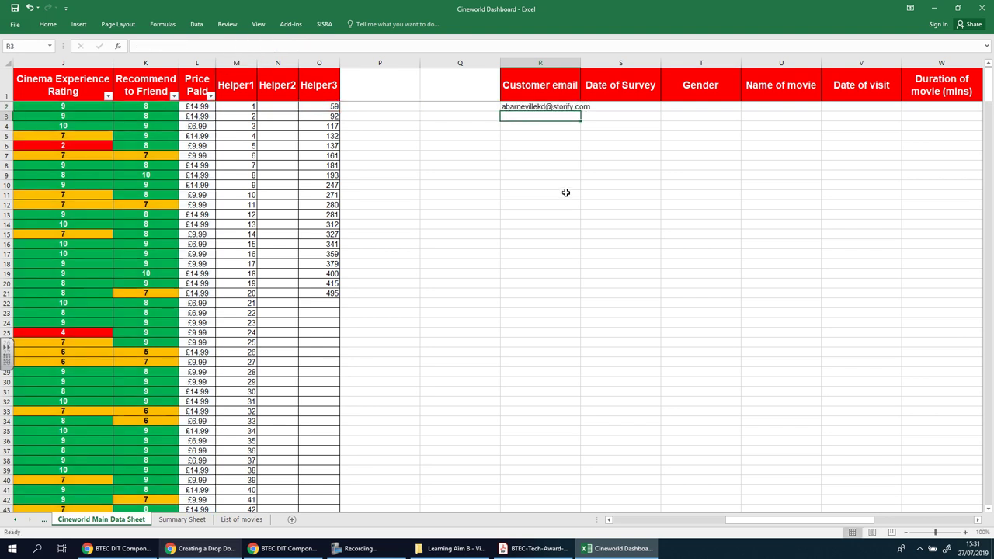
Autofit column R to the email in R2 and fill the INDEX formula down to R34
double_click(581, 62)
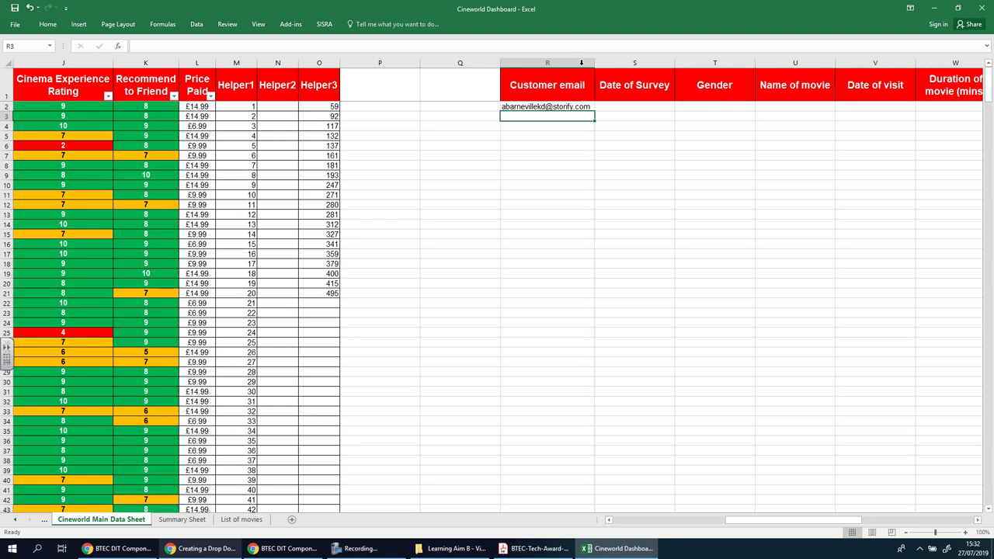
click(557, 106)
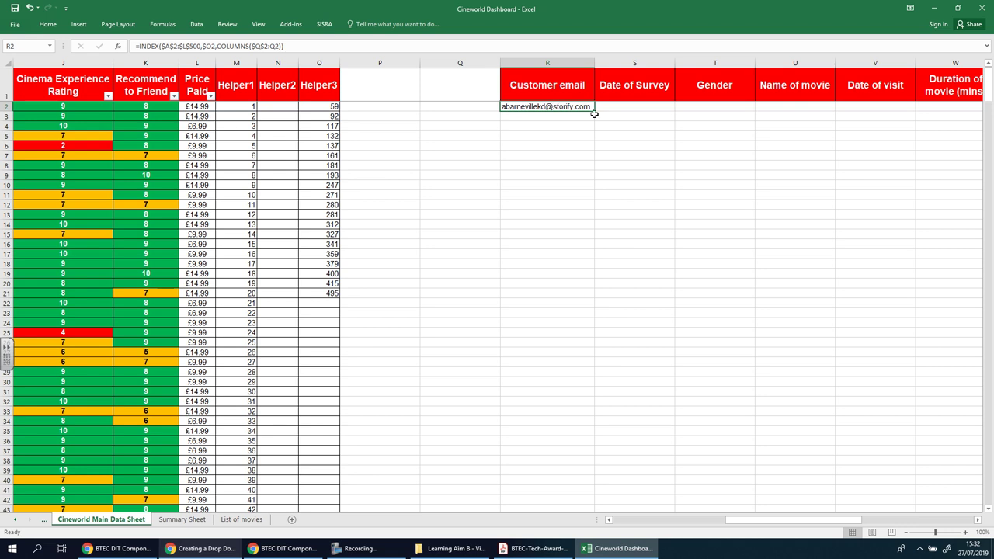
drag(322, 105, 321, 293)
click(581, 175)
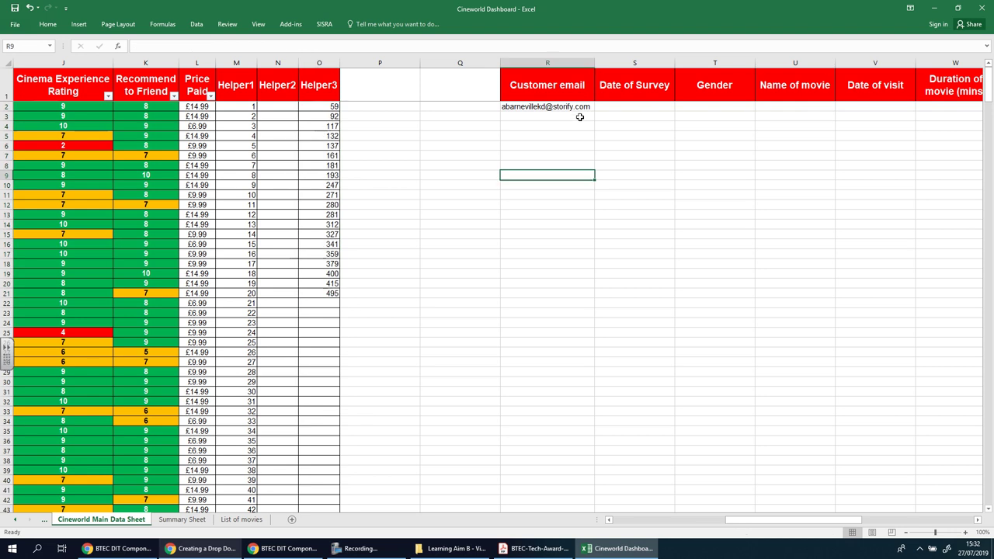
click(577, 106)
mouse_move(594, 111)
mouse_down()
mouse_move(572, 355)
mouse_move(575, 424)
mouse_move(588, 417)
mouse_up()
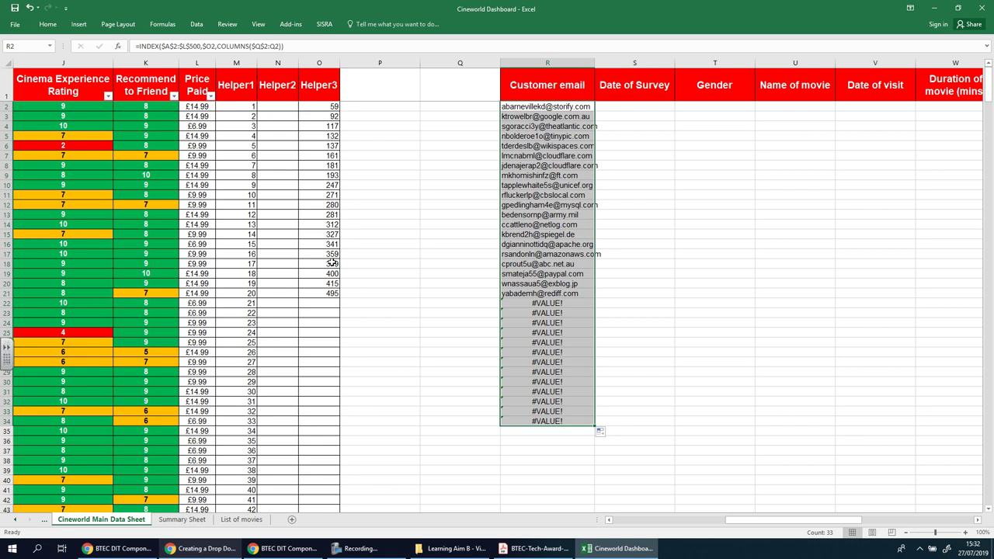
click(822, 264)
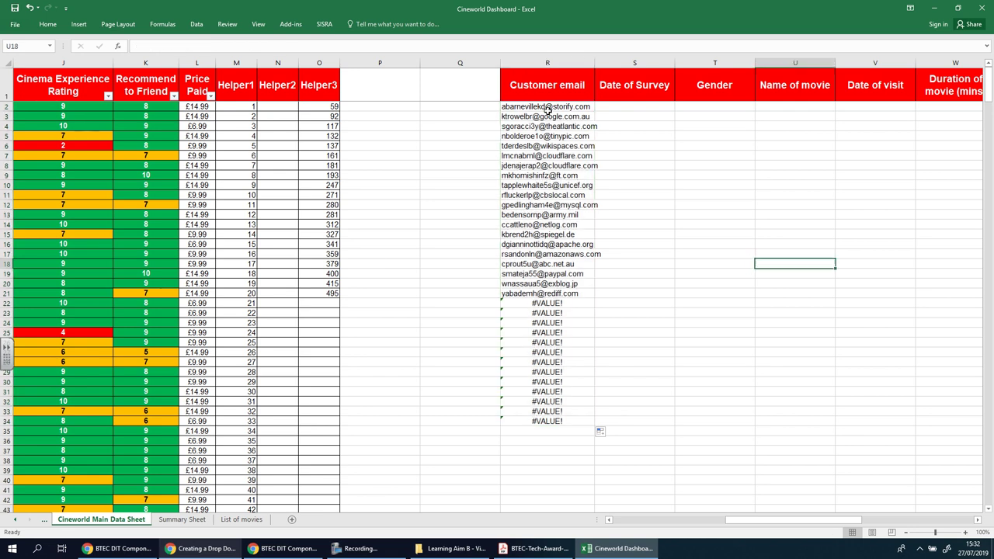
Wrap the INDEX formula in R2 in IFERROR with "" as the error value and fill it down to R34
click(587, 109)
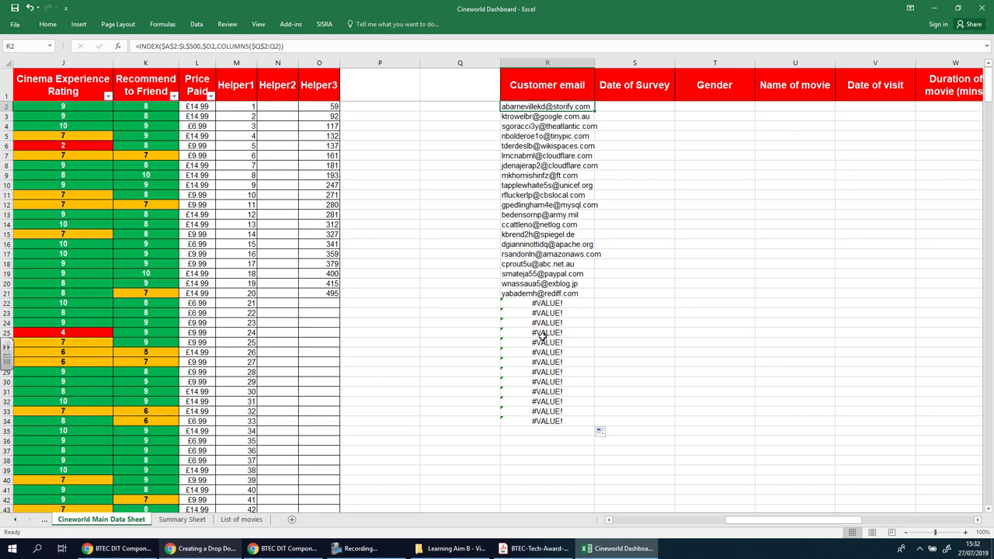
click(142, 47)
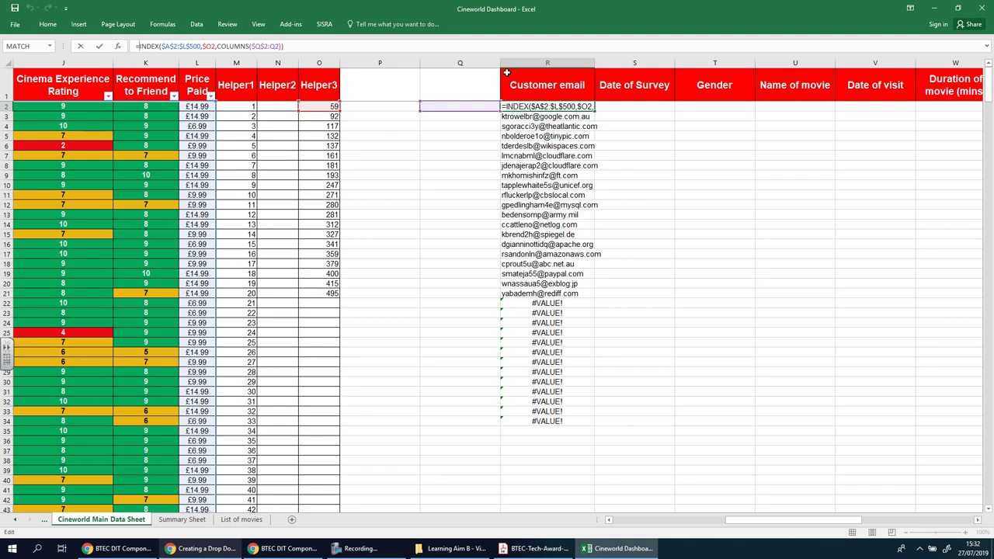
text(iferror)
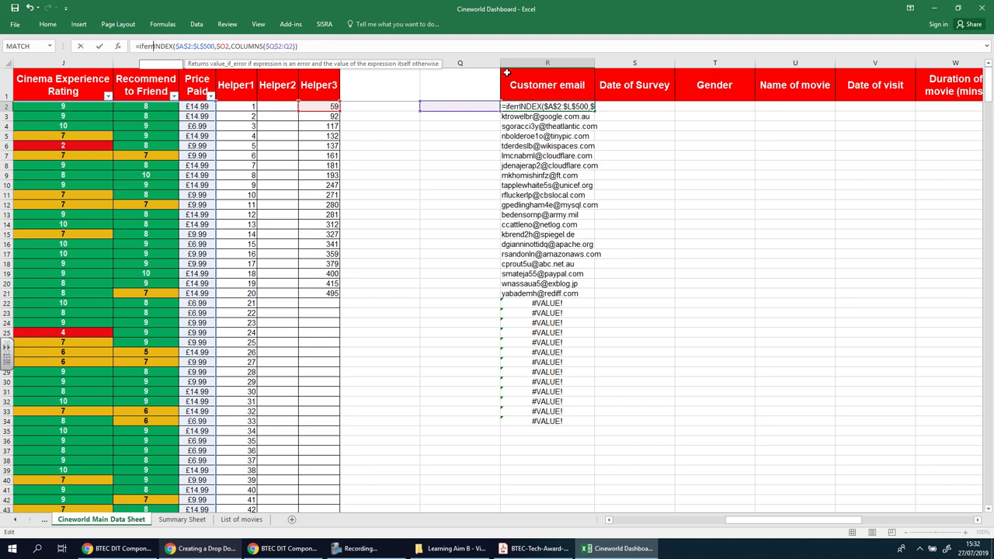
text(()
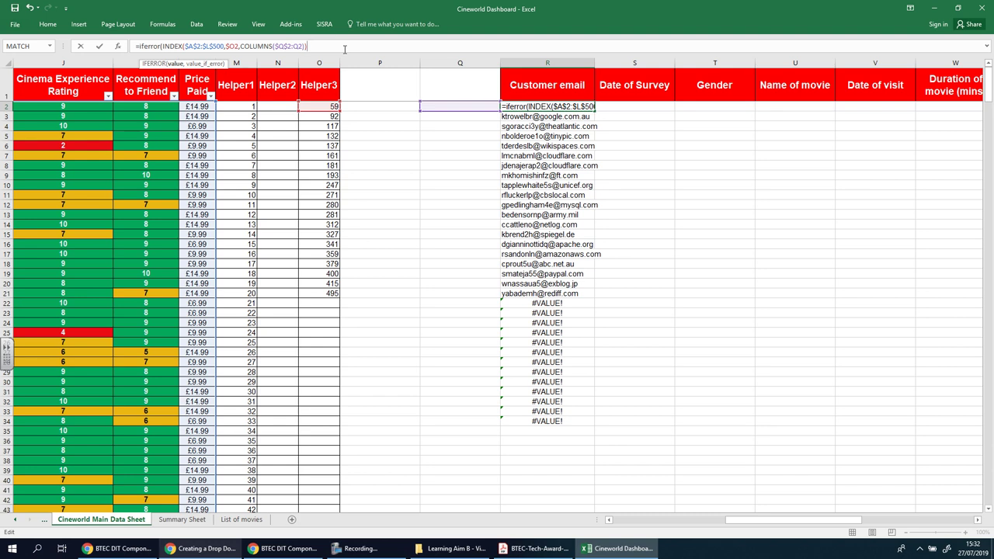
click(344, 48)
text(,")
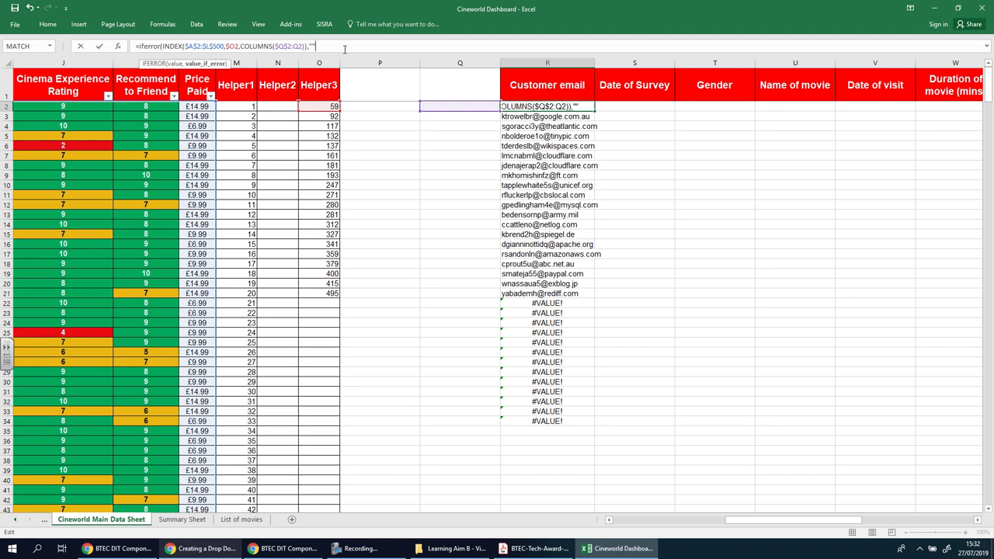
text("))
key(Return)
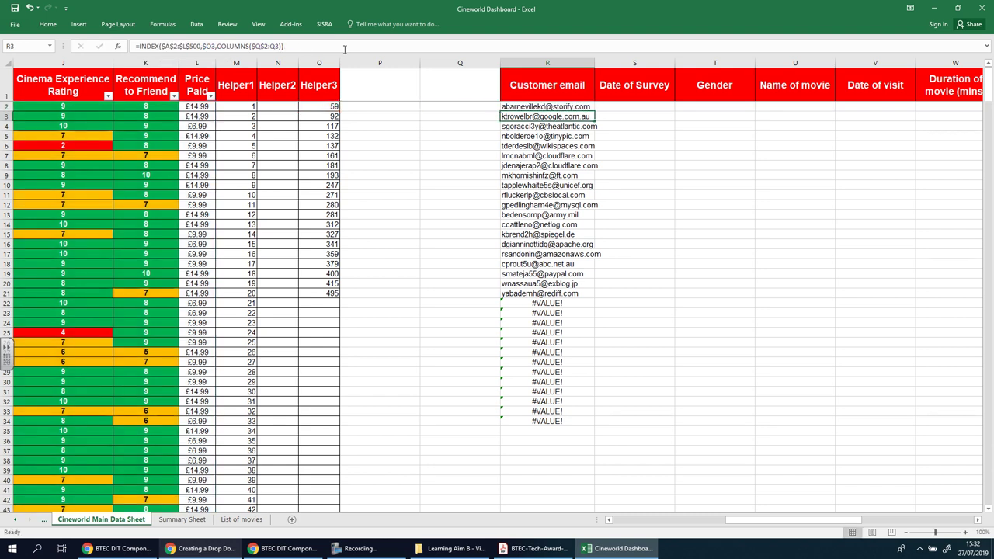
click(526, 104)
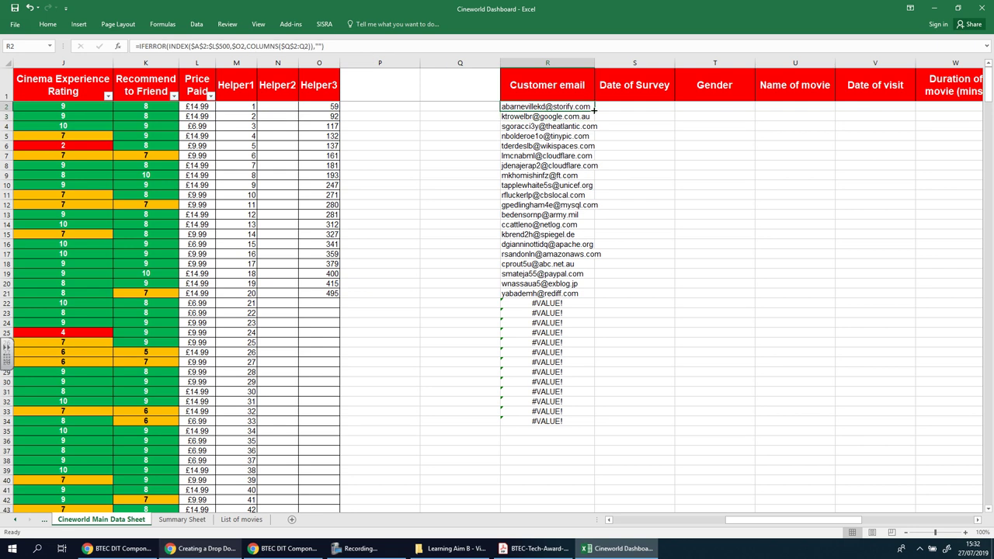
drag(595, 111, 584, 424)
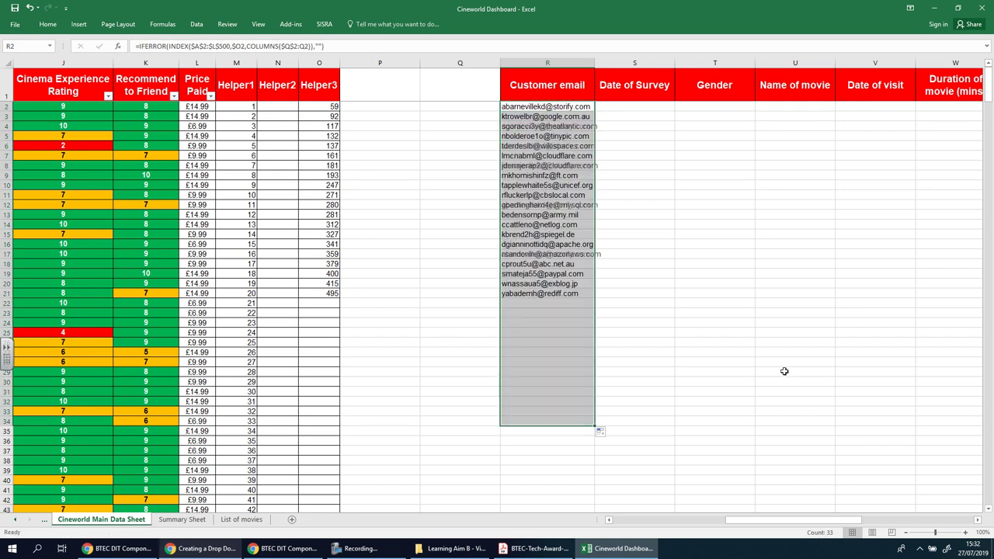
Fill the IFERROR INDEX formula from R2 down the Customer email column to R500
click(579, 109)
drag(595, 111, 539, 425)
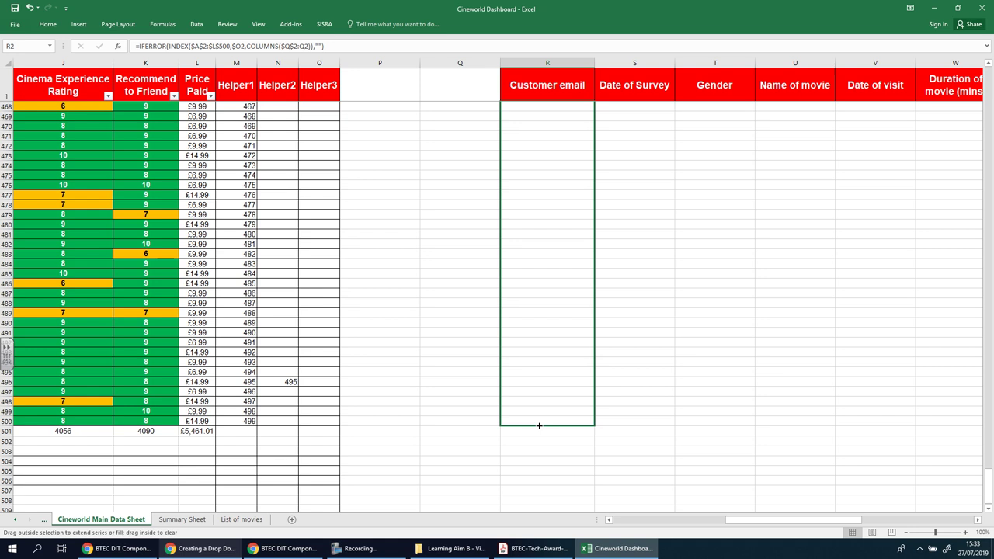
drag(539, 425, 326, 422)
drag(326, 422, 500, 426)
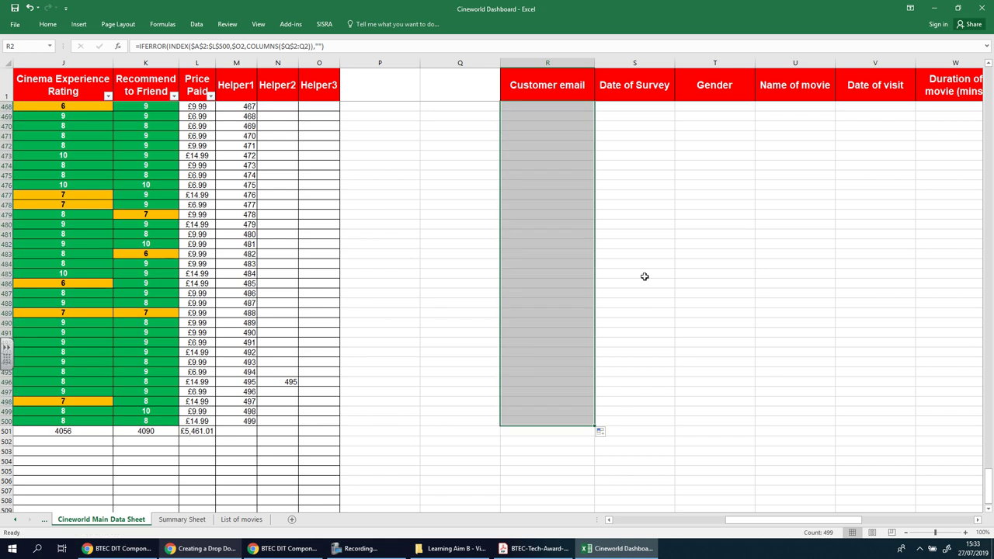
Fill the formulas in R2:R500 across to the Price Paid column, AC
scroll(604, 268, up, 20)
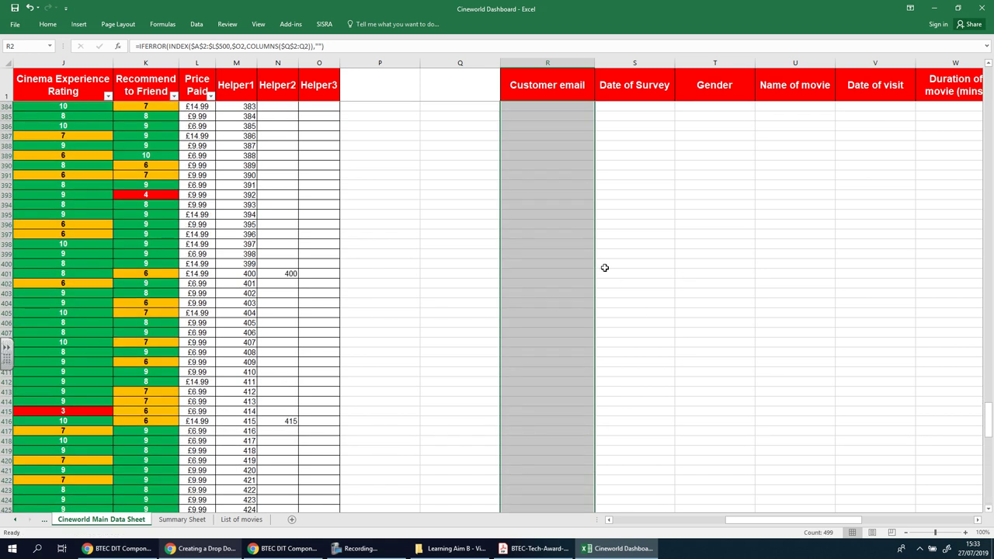
scroll(604, 268, up, 5)
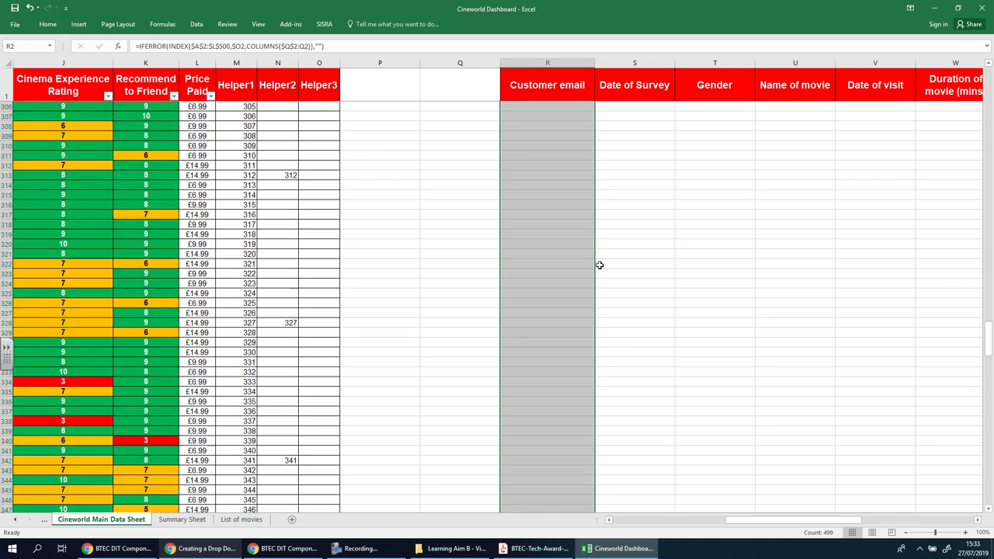
scroll(600, 265, down, 20)
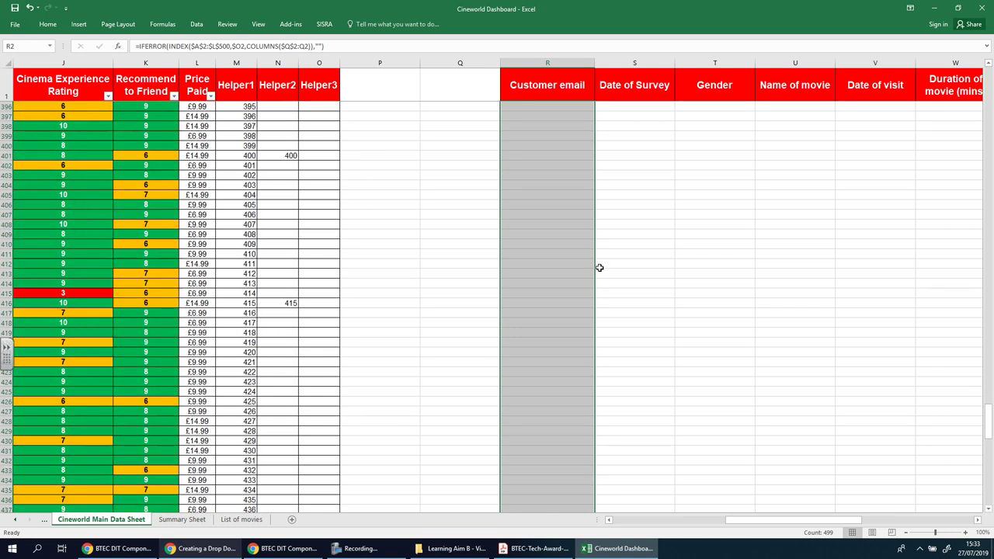
scroll(600, 268, down, 20)
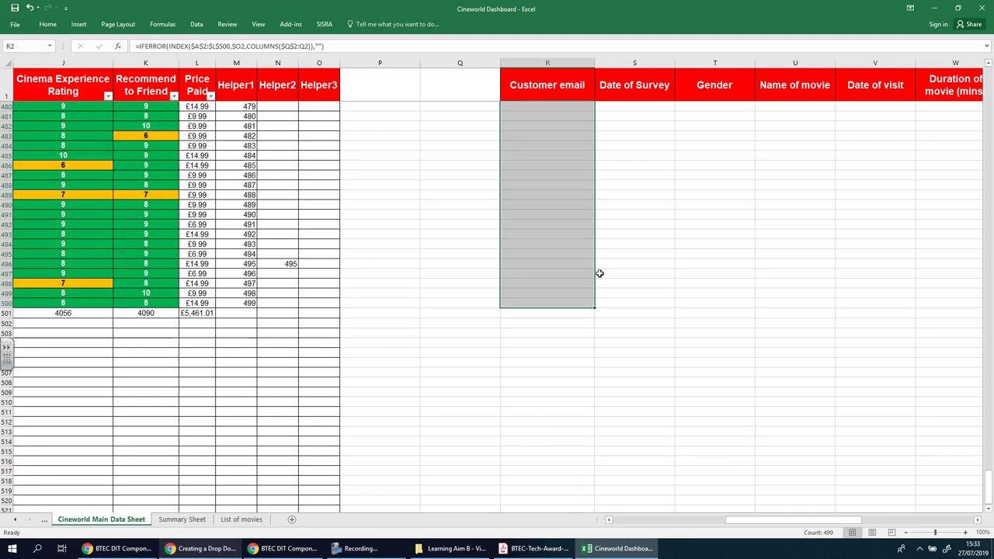
drag(763, 526, 863, 529)
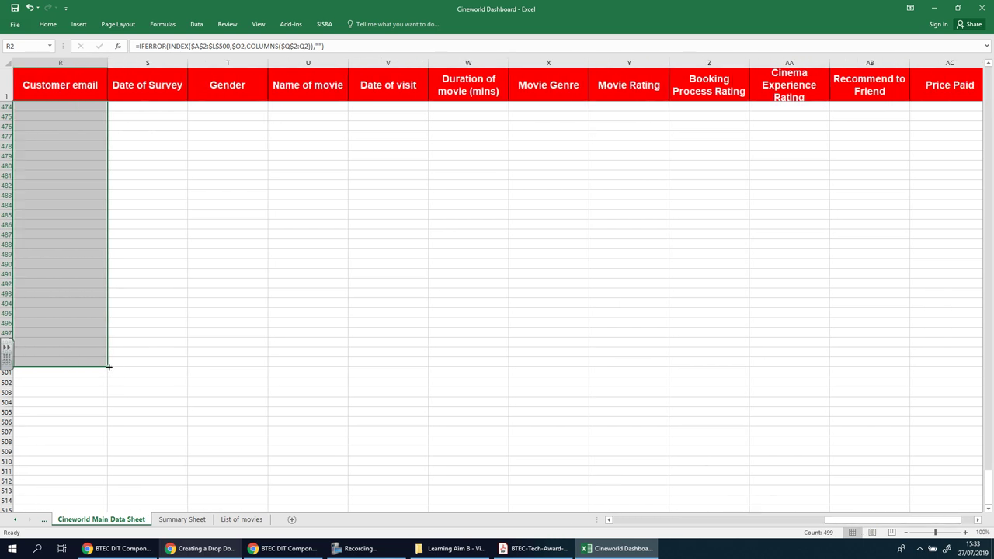
drag(125, 363, 959, 360)
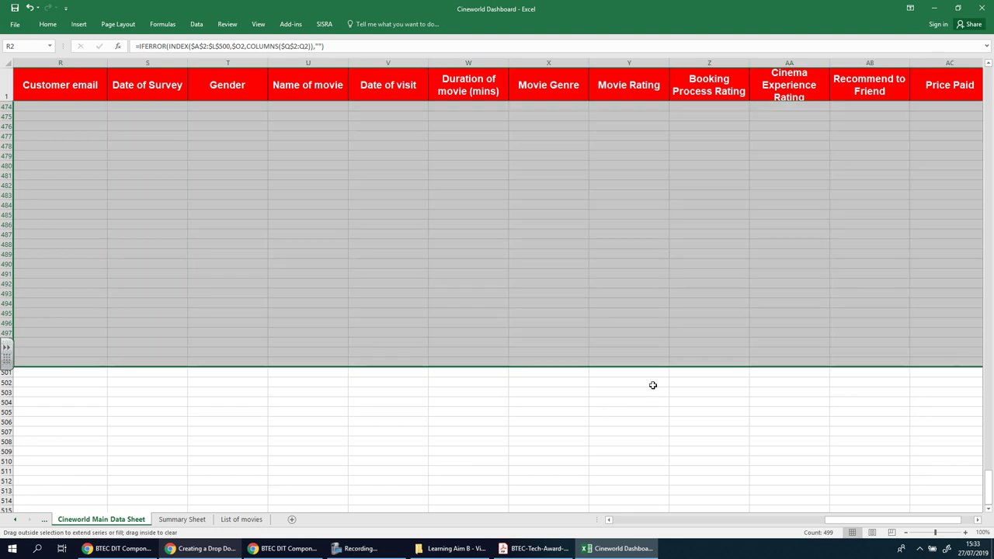
drag(989, 489, 989, 66)
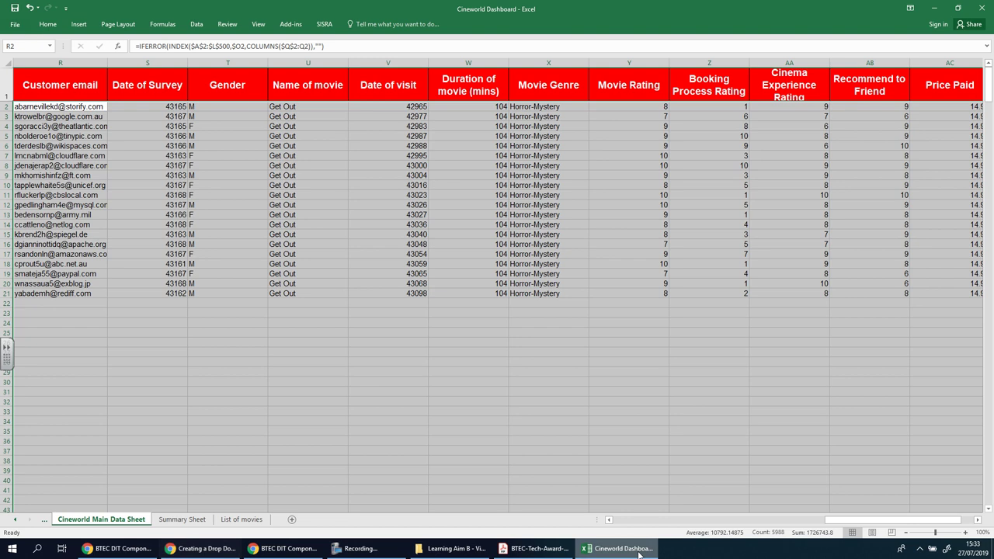
click(621, 422)
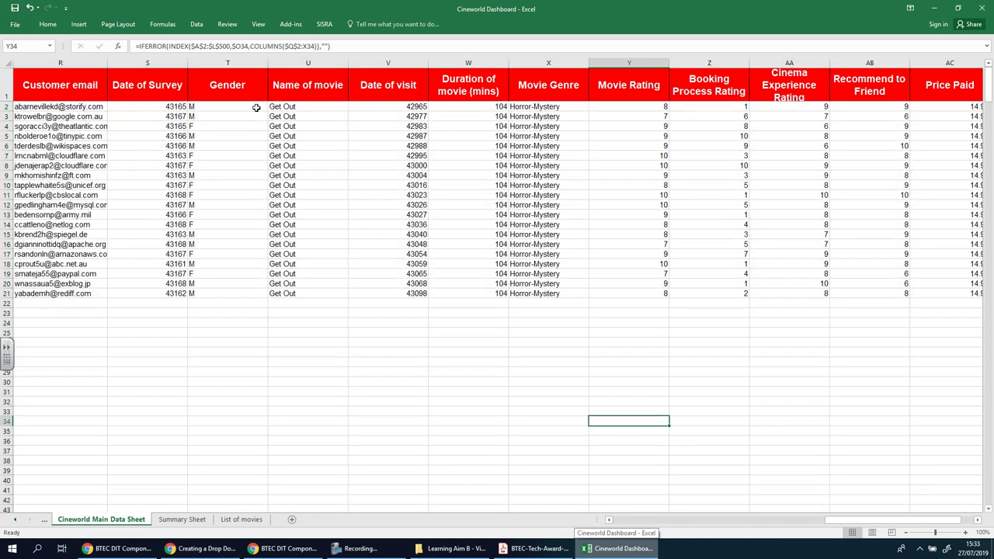
Autofit columns S, T, V, W and Y to AC, and widen the Name of movie and Movie Genre columns
double_click(187, 61)
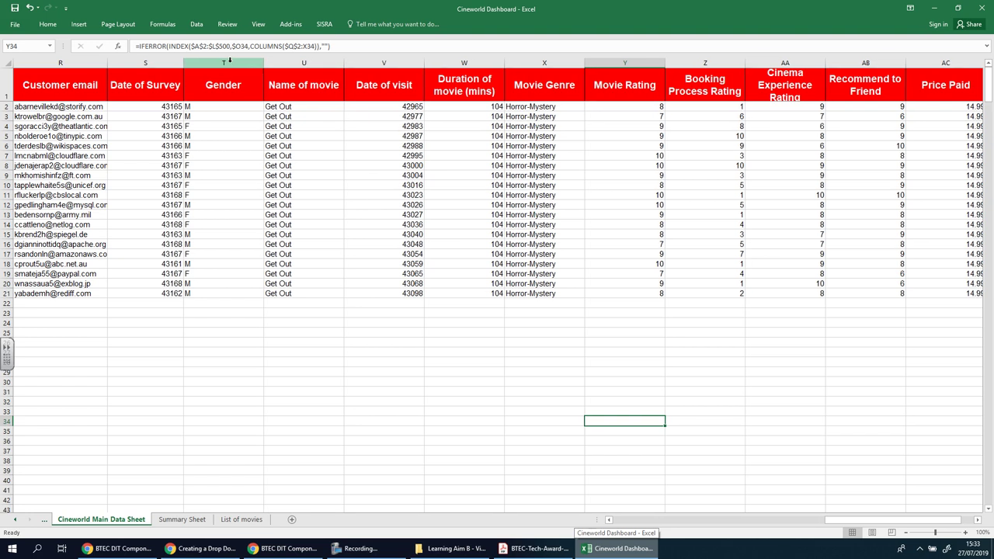
double_click(264, 62)
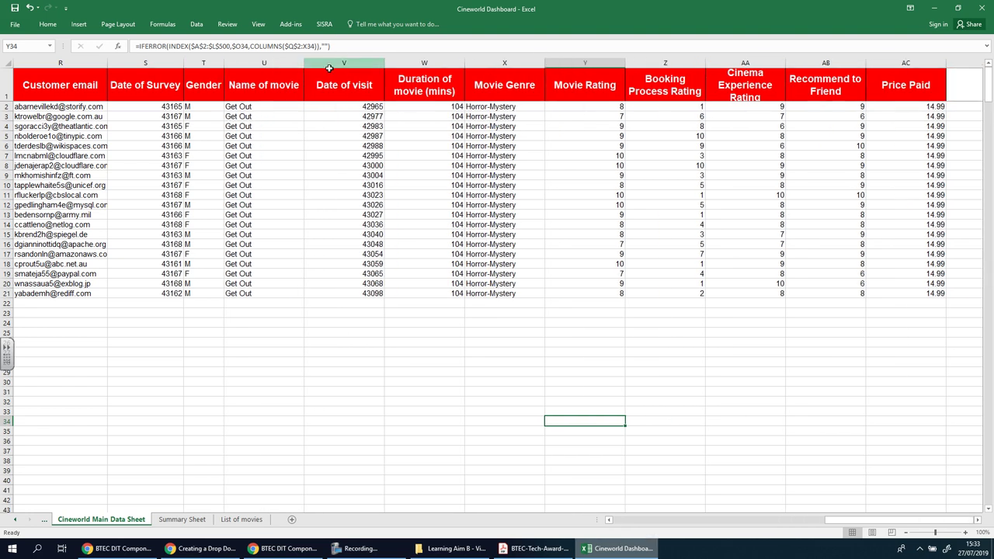
drag(298, 61, 326, 61)
double_click(412, 62)
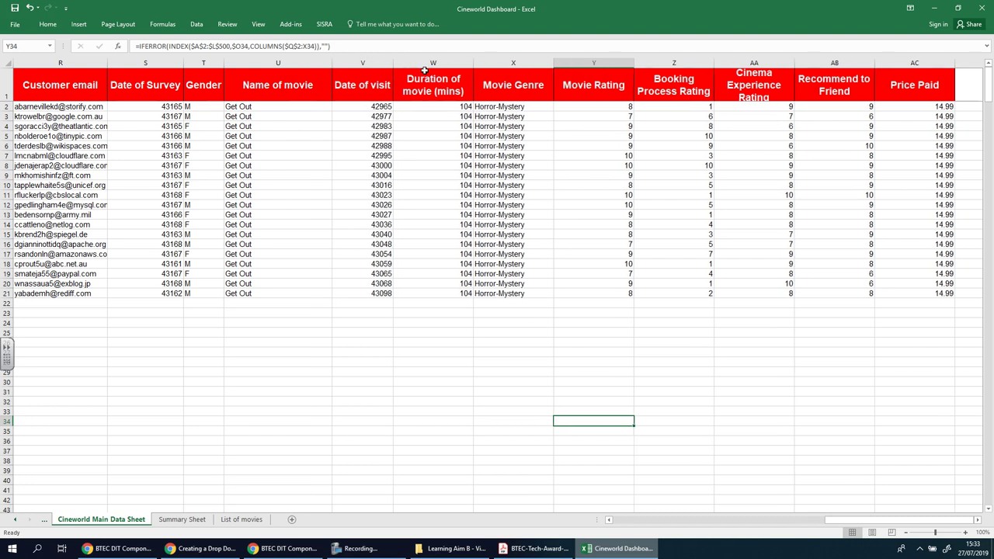
double_click(473, 62)
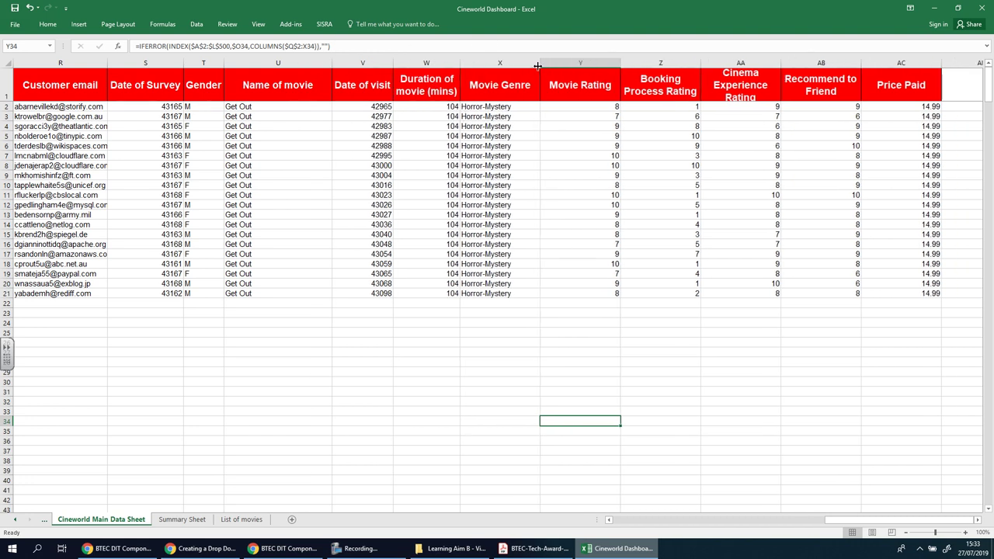
drag(539, 65, 934, 62)
double_click(898, 62)
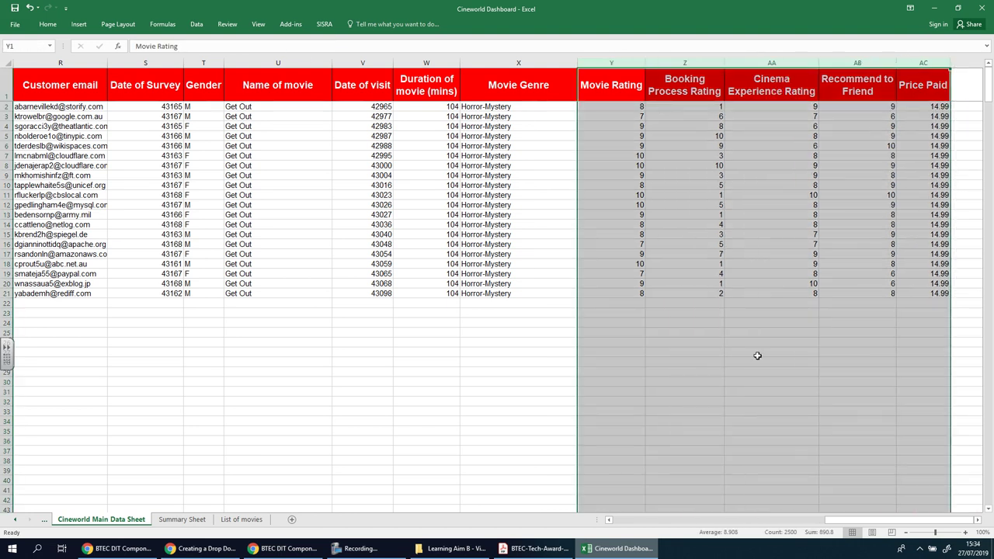
click(747, 399)
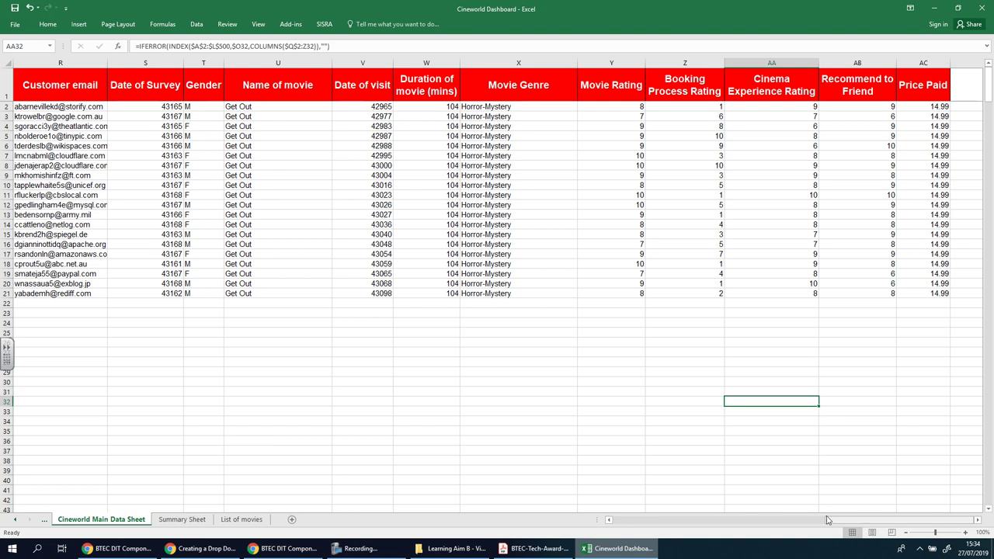
Apply all borders to the extracted-data columns R to AC, from Customer email to Price Paid
scroll(330, 140, left, 3)
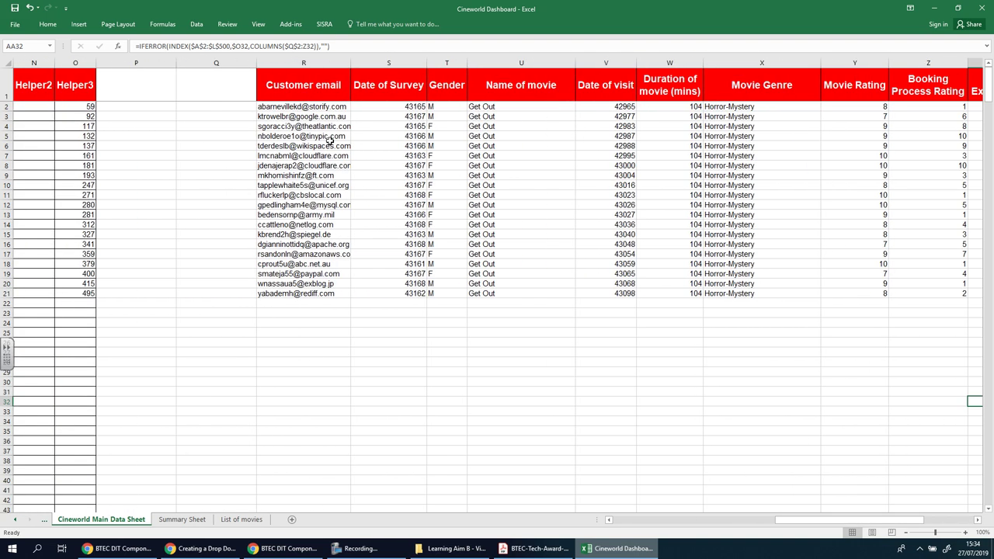
drag(303, 62, 827, 59)
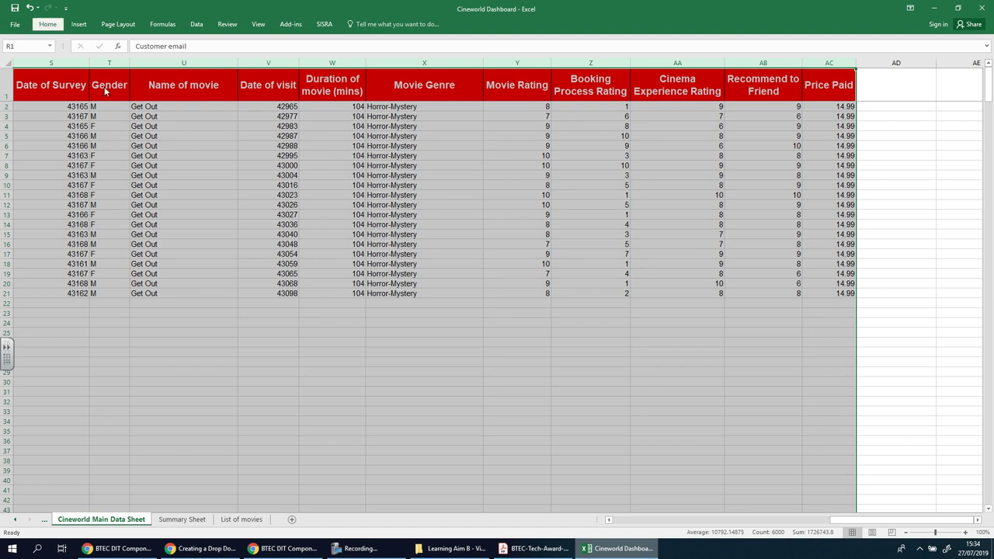
click(48, 24)
click(135, 59)
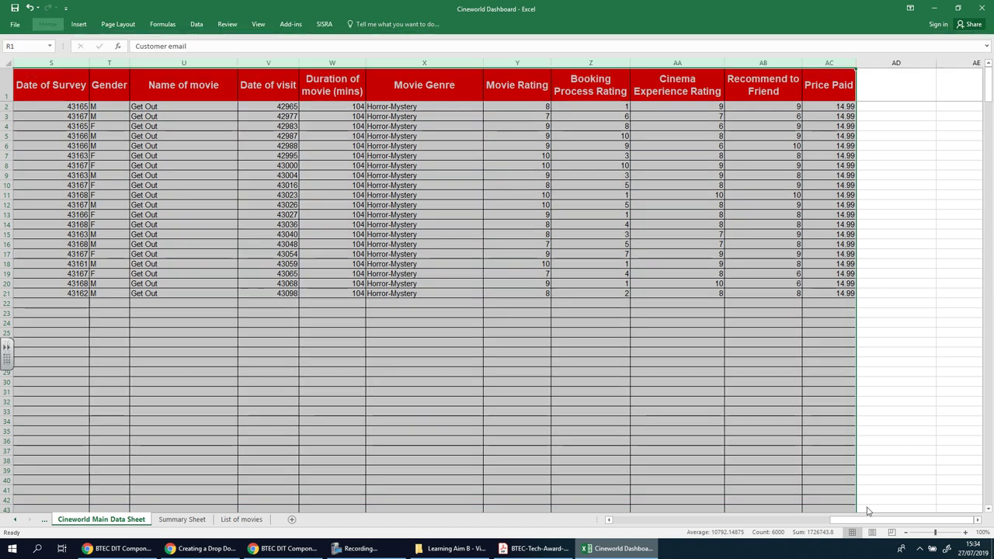
mouse_move(850, 525)
mouse_down()
mouse_move(784, 526)
mouse_move(846, 526)
mouse_move(837, 526)
mouse_up()
click(883, 393)
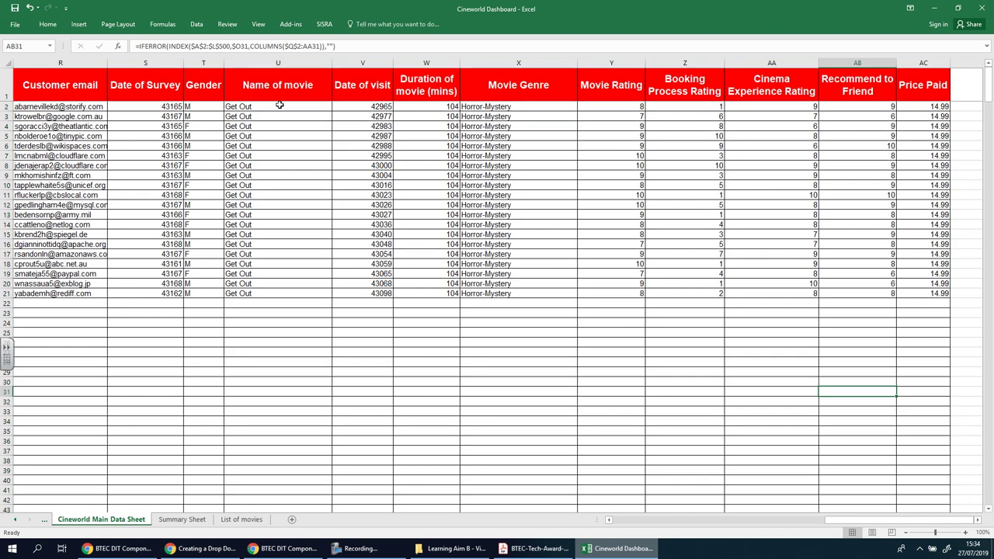
Select Den of Thieves in B7 of the Summary Sheet and check the extracted records on the Cineworld Main Data Sheet
click(181, 518)
click(253, 137)
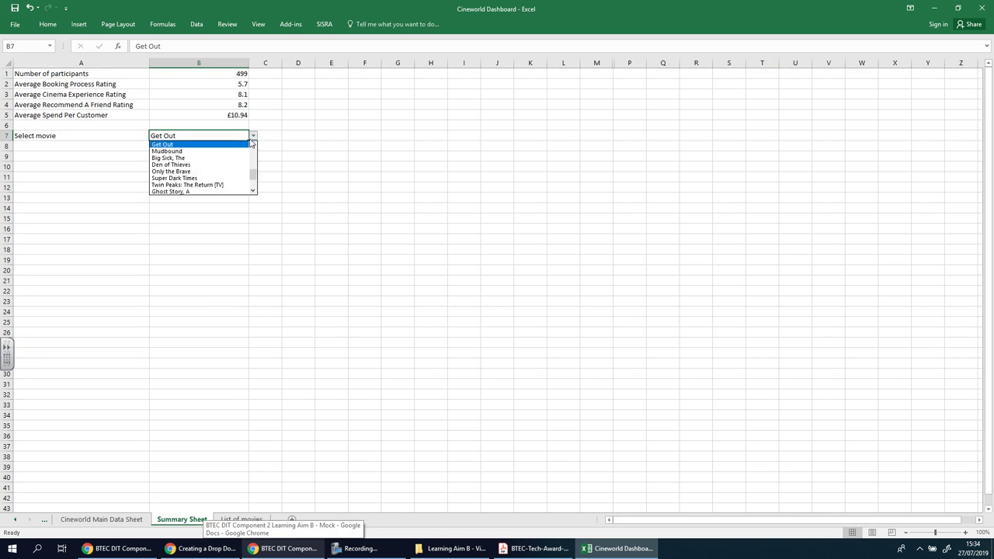
click(234, 165)
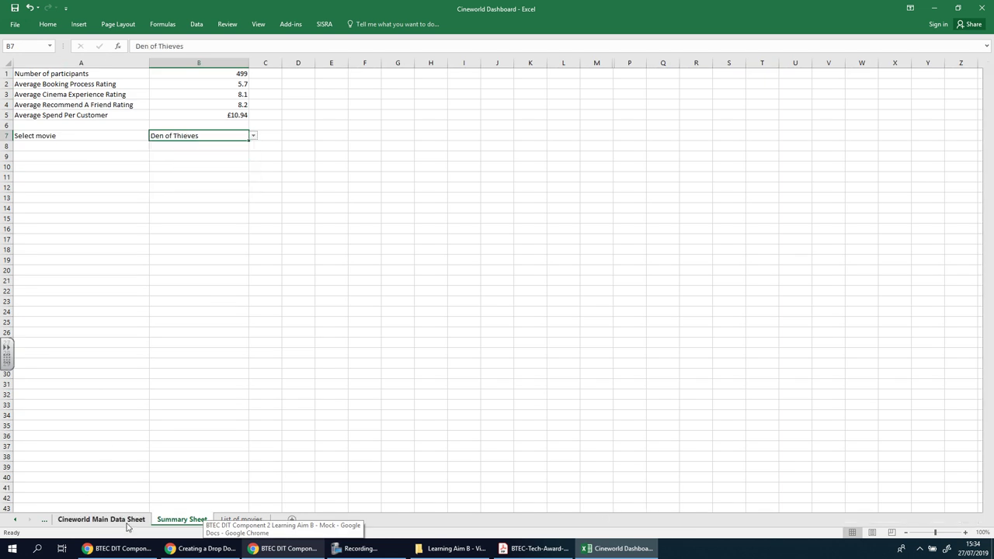
click(101, 519)
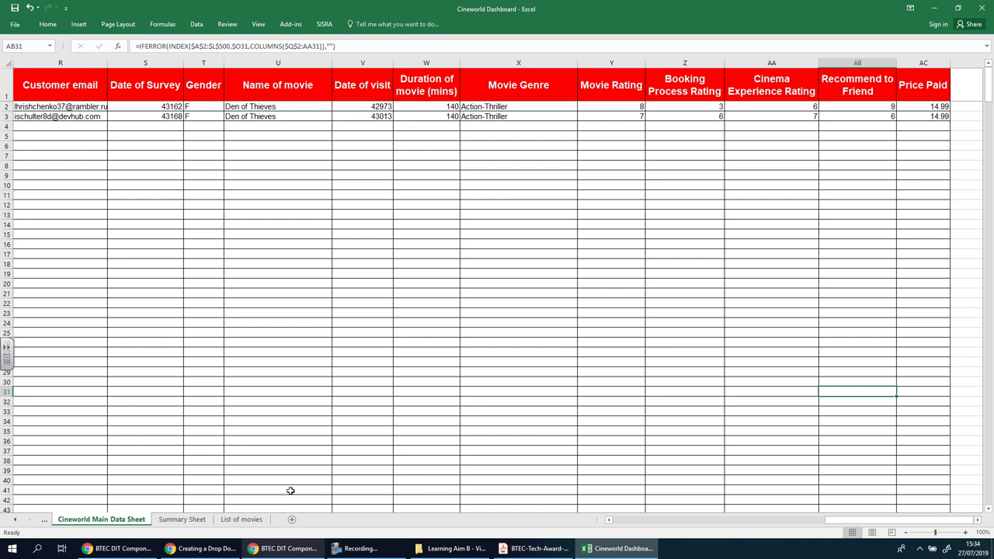
Set the Summary Sheet's selected movie to "Babysitter, The" and check its extracted records on the Cineworld Main Data Sheet
click(200, 520)
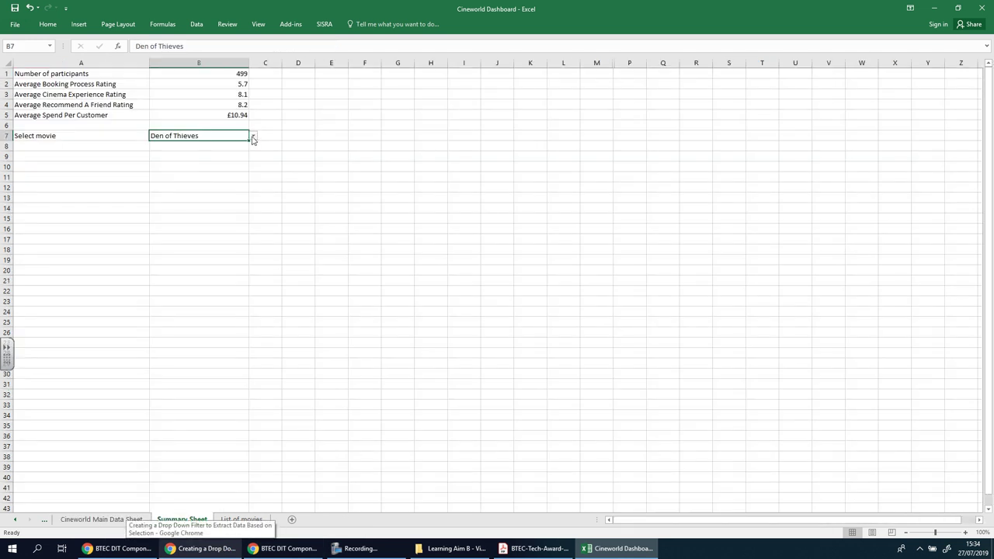
click(253, 136)
click(222, 192)
click(101, 519)
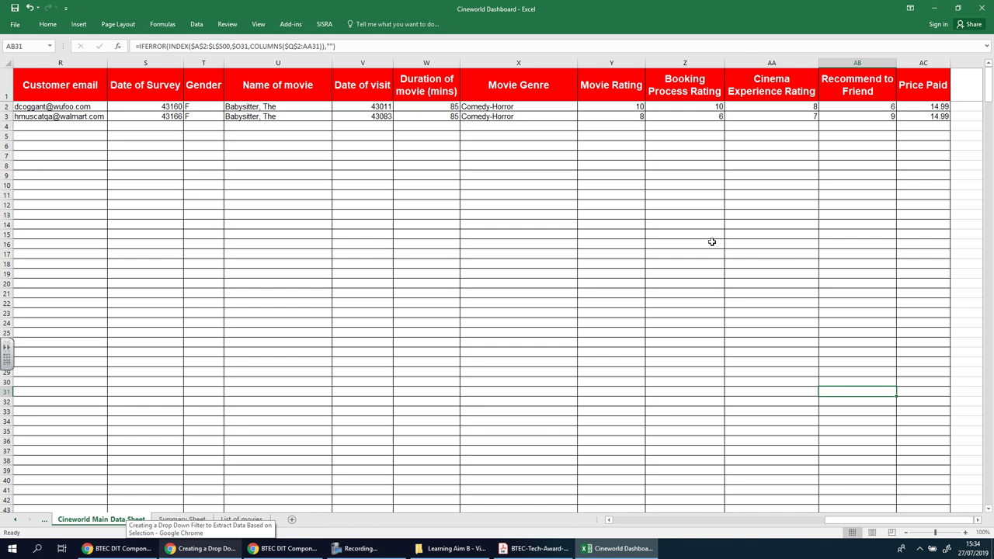
click(186, 519)
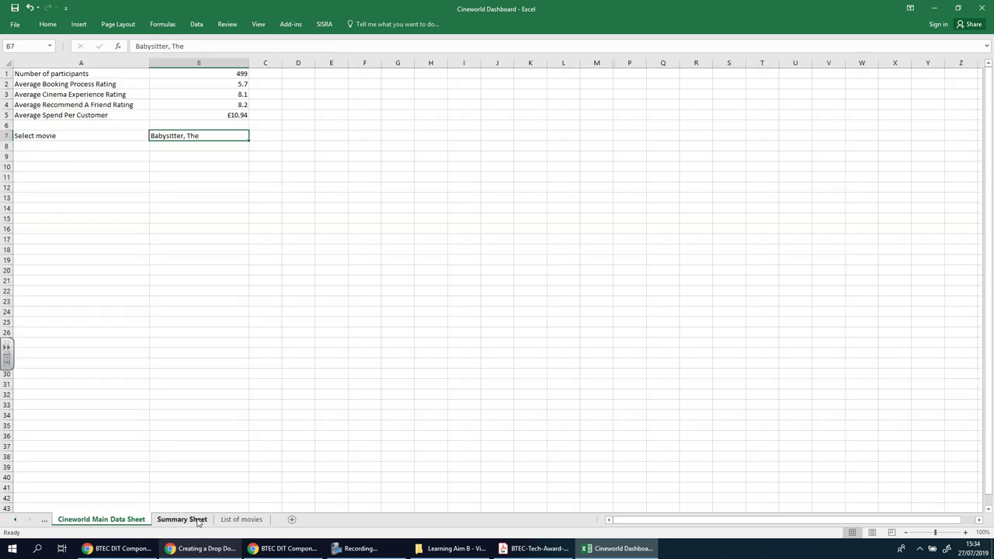
click(131, 520)
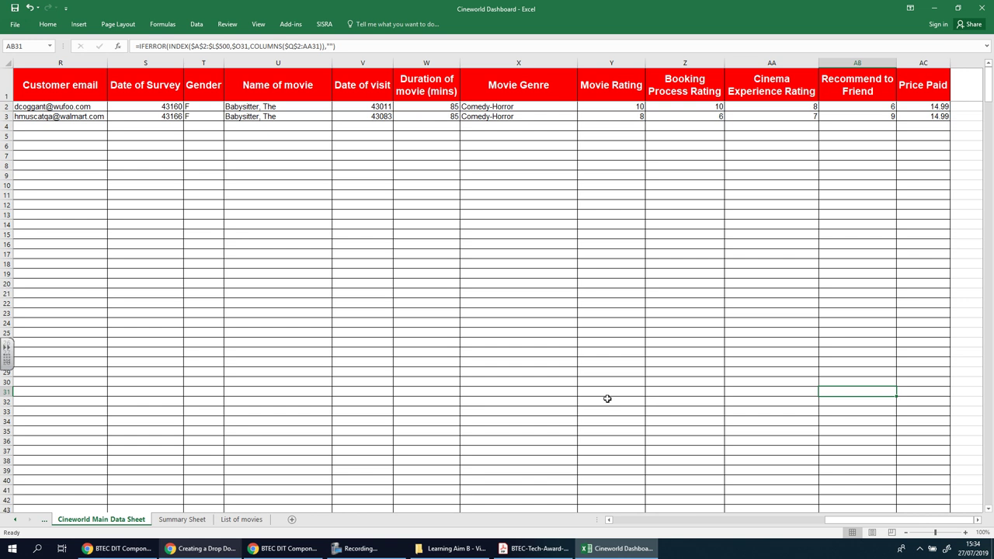
Examine how far the extraction formula reaches down the Customer email column, and review the extracted records across to Price Paid
click(608, 520)
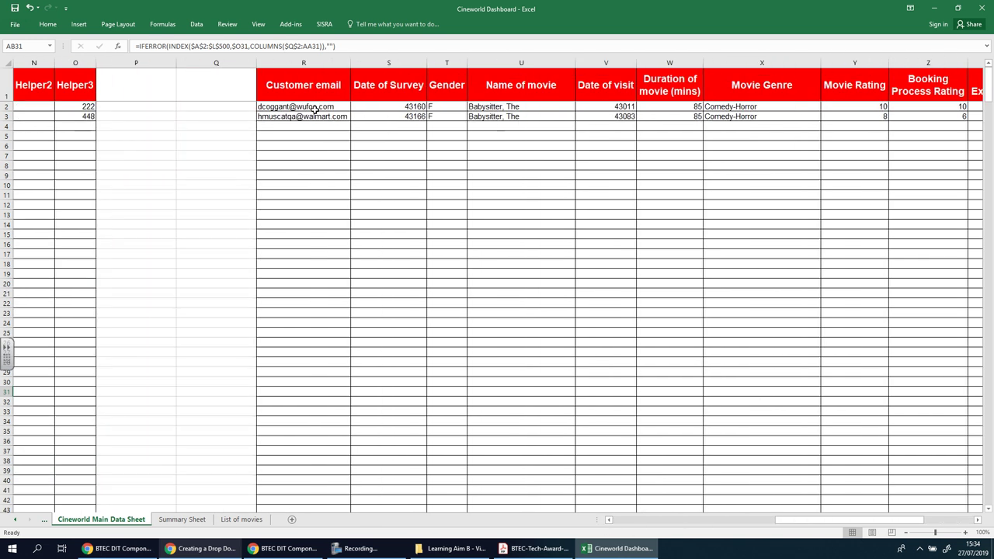
click(315, 108)
key(ctrl+Down)
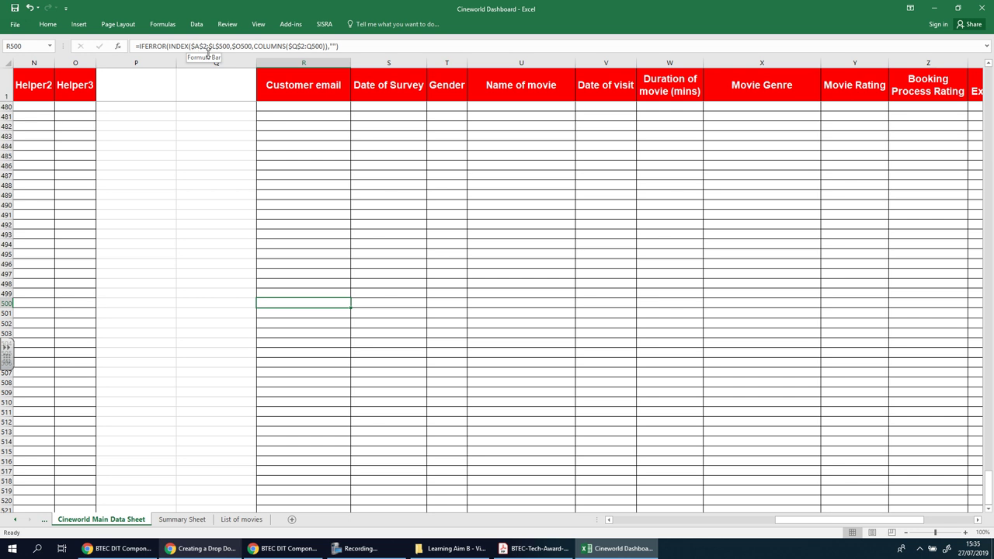
key(Return)
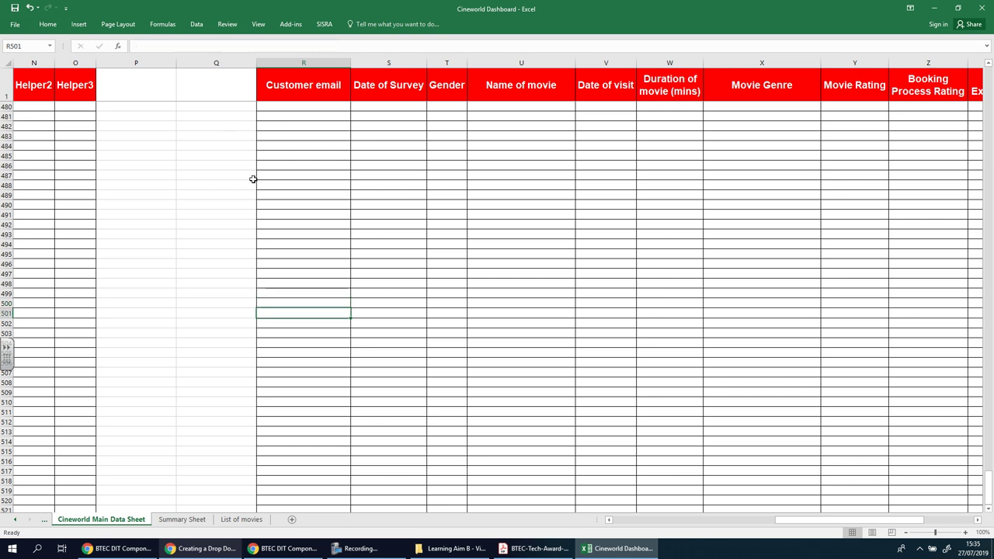
scroll(571, 356, up, 11)
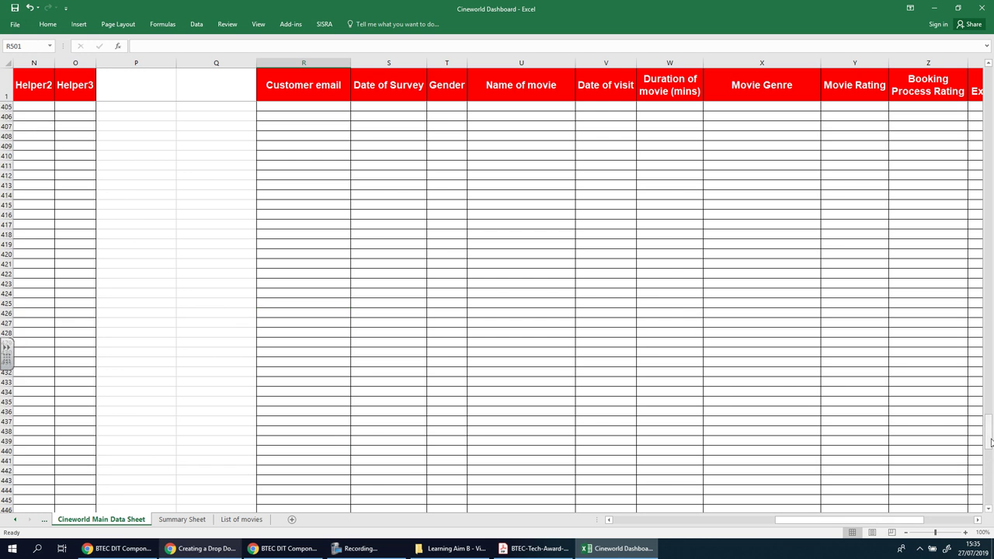
drag(988, 462, 990, 371)
drag(992, 175, 991, 73)
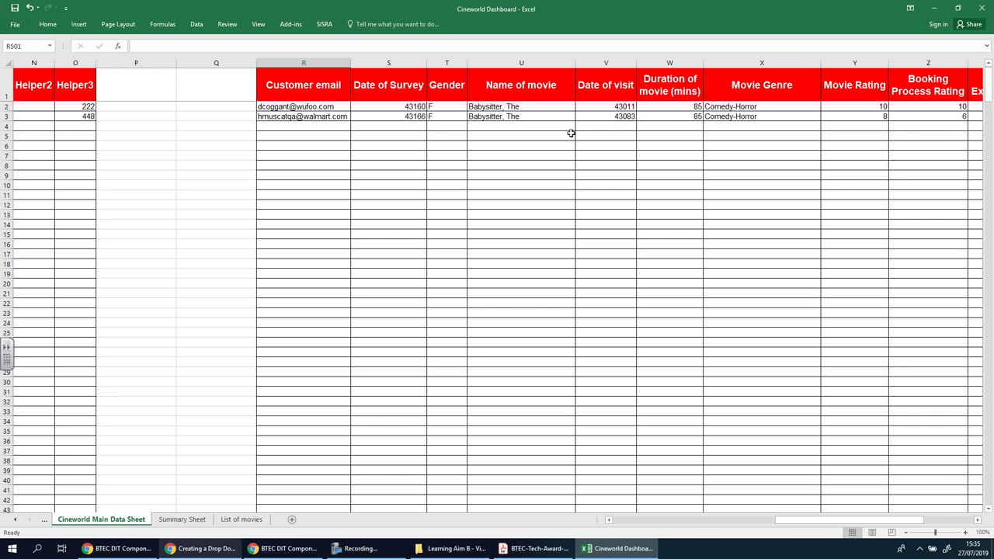
drag(904, 519, 944, 519)
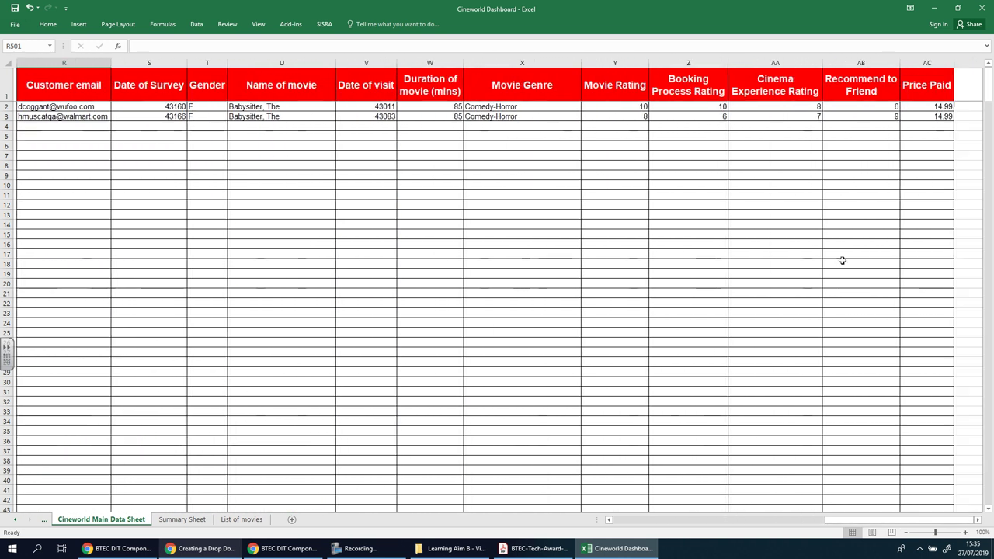
click(533, 103)
right_click(534, 103)
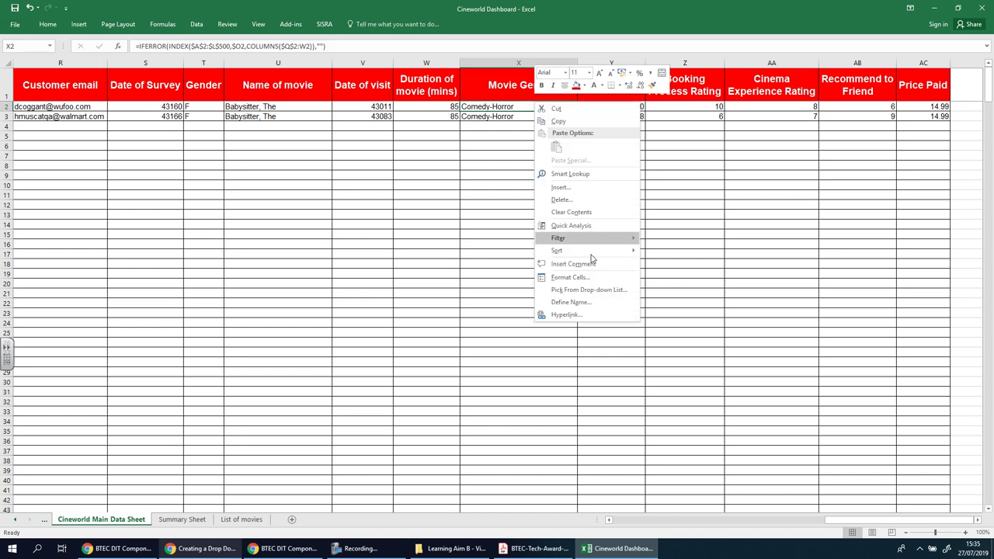
key(Escape)
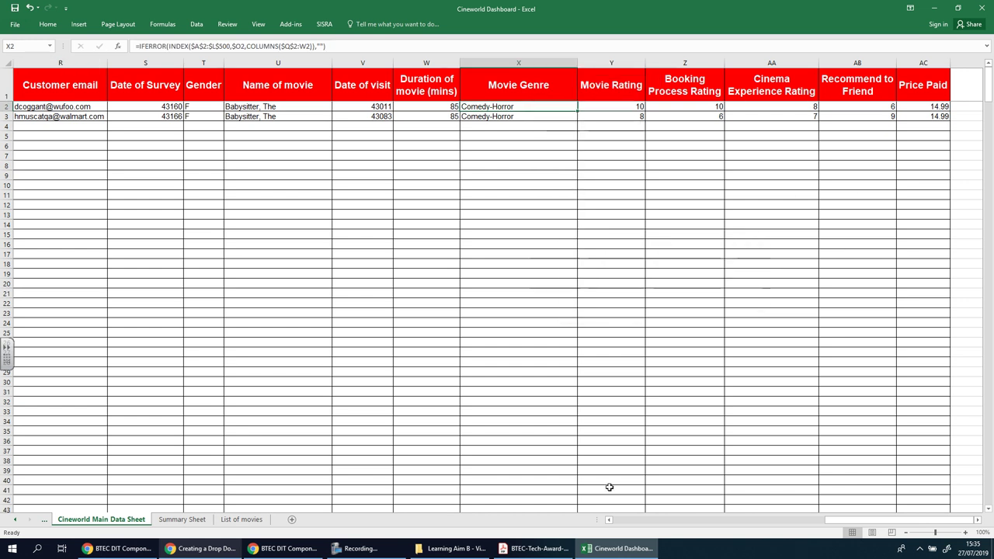
click(464, 548)
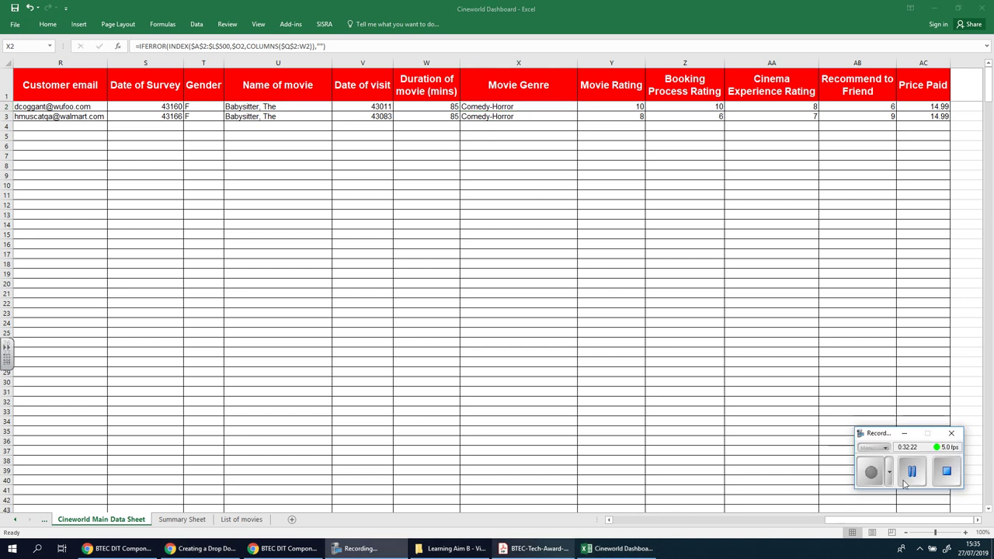